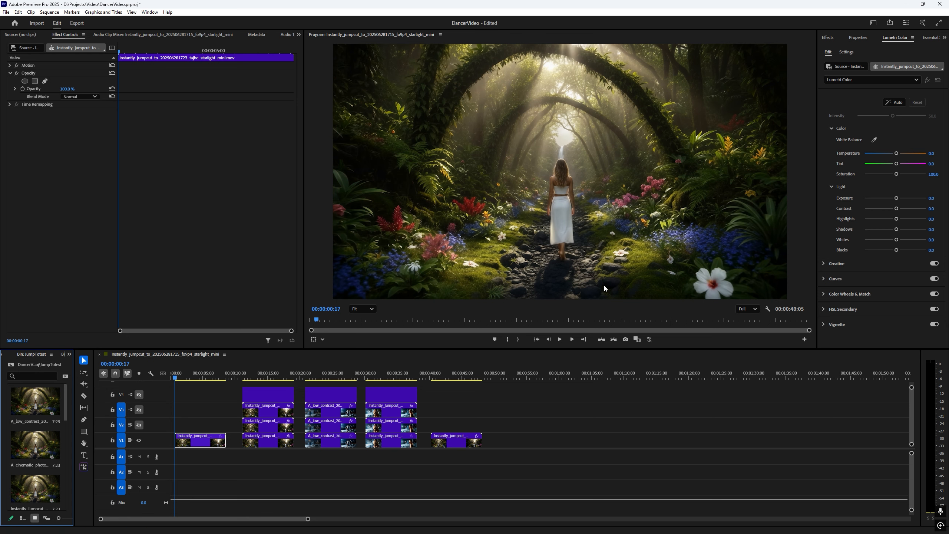
Step: Lower the first clip's Lumetri Color contrast to -100 and scrub through its opening frames
click(181, 378)
mouse_move(182, 380)
mouse_down()
mouse_move(225, 386)
mouse_move(175, 378)
mouse_up()
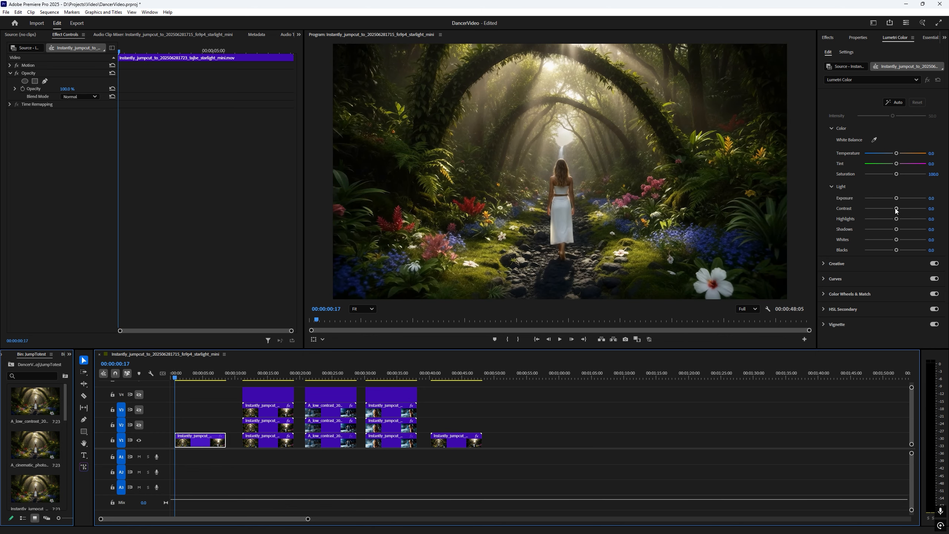
drag(896, 211, 855, 213)
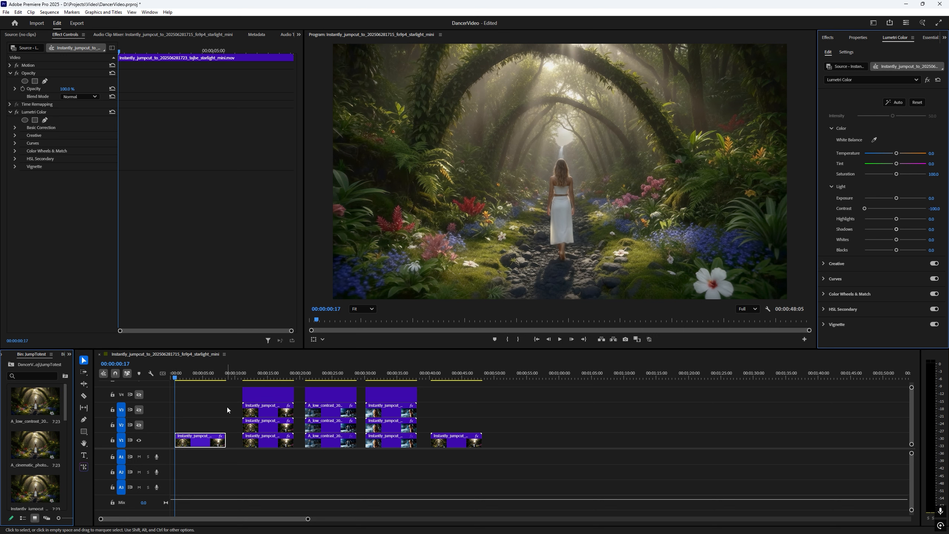
mouse_move(175, 378)
mouse_down()
mouse_move(230, 378)
mouse_move(179, 381)
mouse_up()
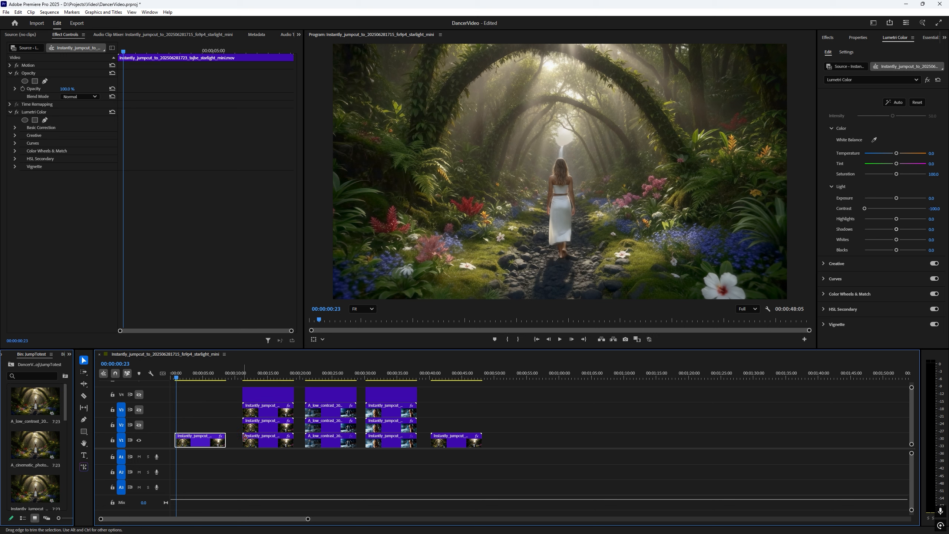
Step: Compare the first clip with the opening of the second clip stack, toggling the upper video tracks' visibility
click(140, 426)
click(139, 410)
mouse_move(260, 378)
mouse_down()
mouse_move(245, 379)
mouse_move(269, 377)
mouse_move(246, 385)
mouse_up()
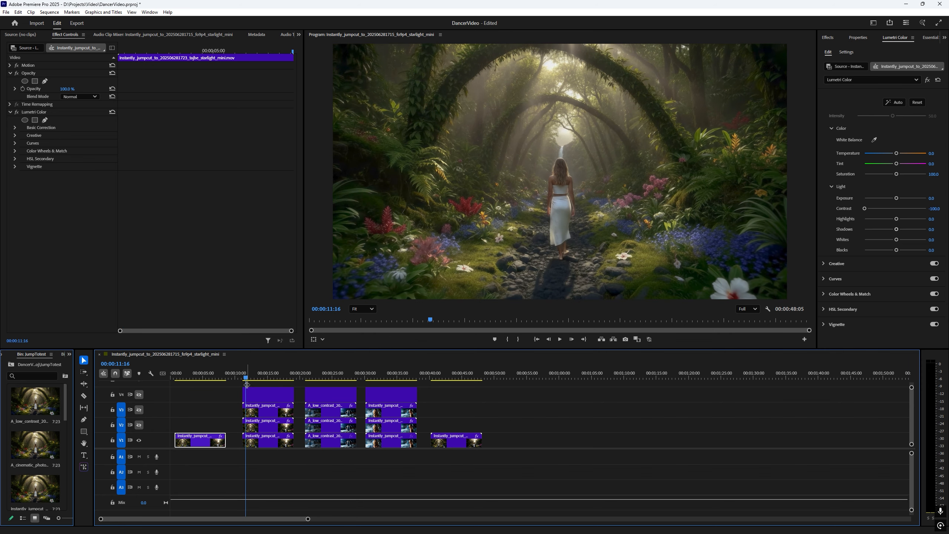
click(201, 379)
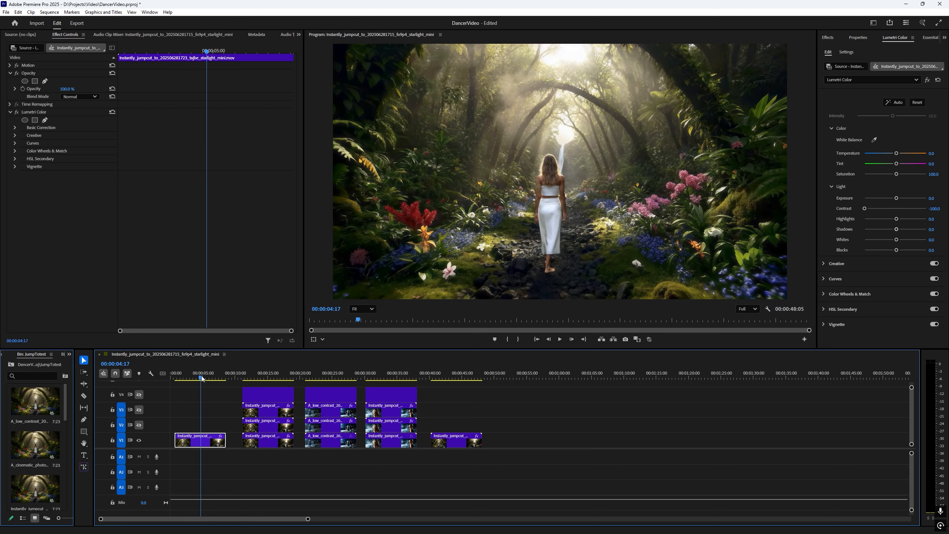
click(258, 376)
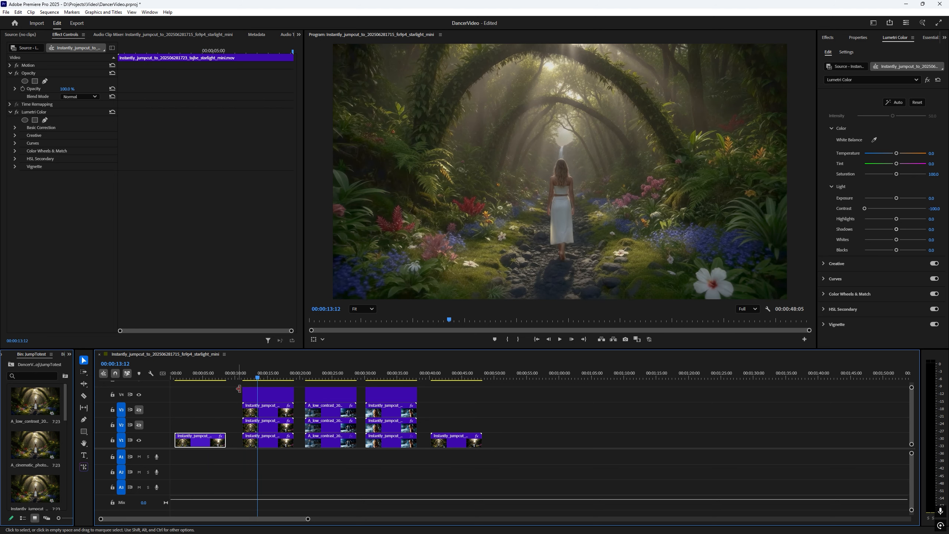
click(254, 377)
drag(254, 377, 245, 378)
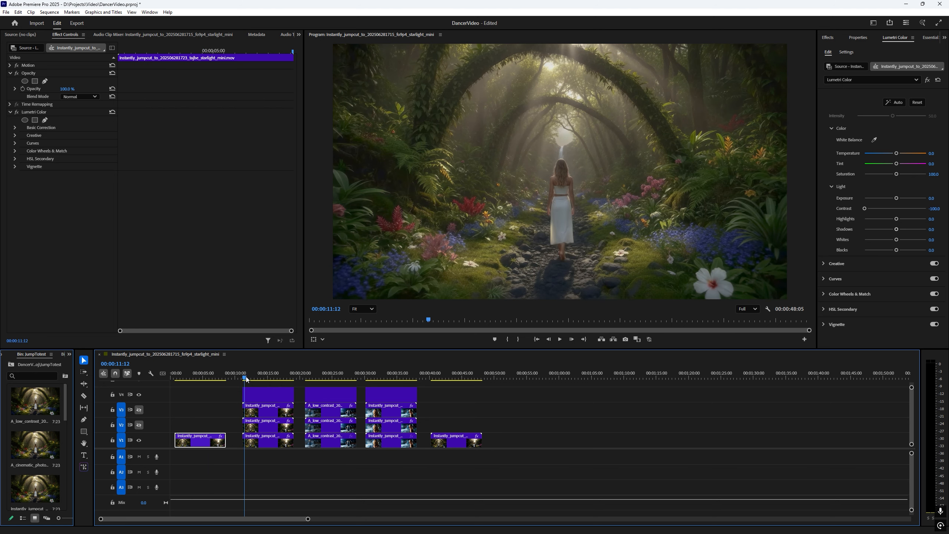
Step: Enlarge the second clip stack in the timeline and place the playhead at its first frame, 00:00:11:05
drag(307, 518, 145, 523)
scroll(205, 426, down, 5)
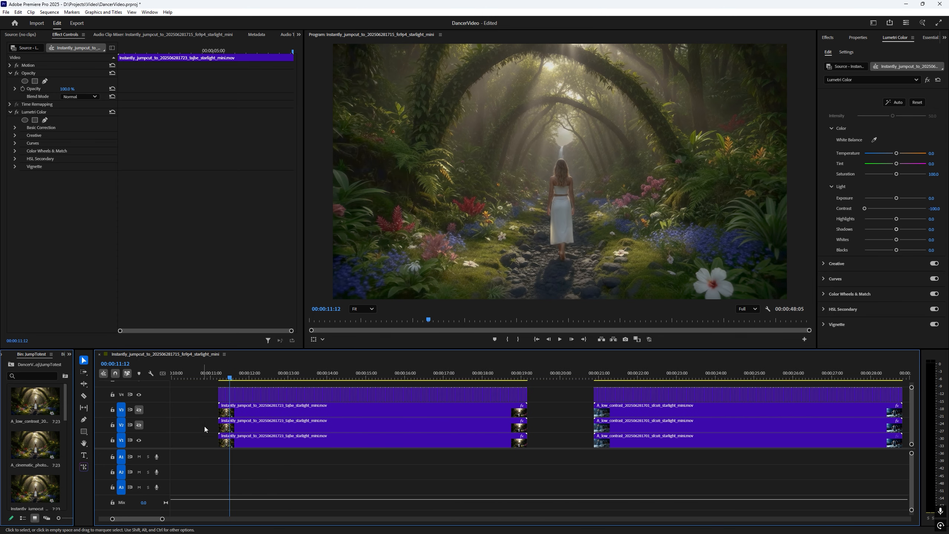
click(222, 379)
mouse_move(223, 379)
mouse_down()
mouse_move(529, 382)
mouse_move(301, 380)
mouse_move(219, 393)
mouse_up()
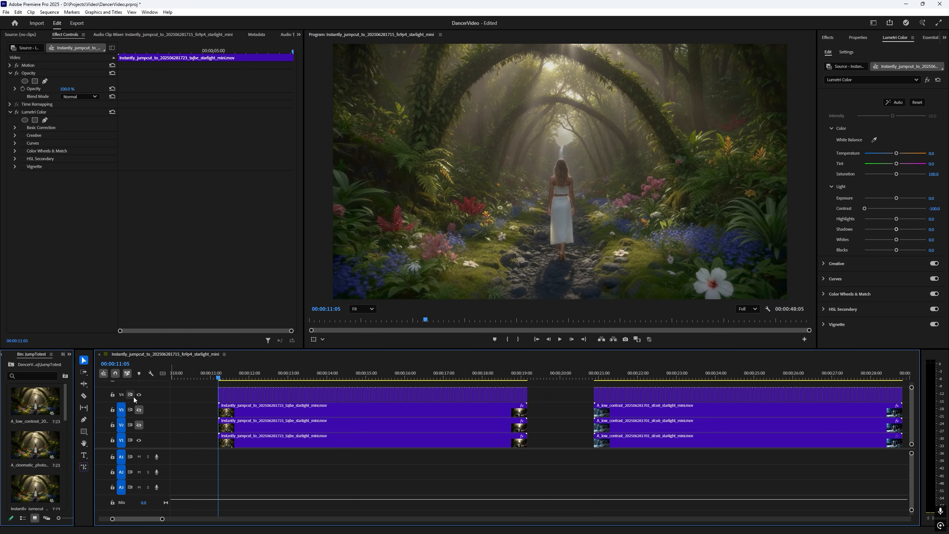
Step: Compare the stack's ending frame around 00:00:19:02 with the V4 reference frame by repeatedly hiding and showing track V4
click(139, 410)
click(524, 376)
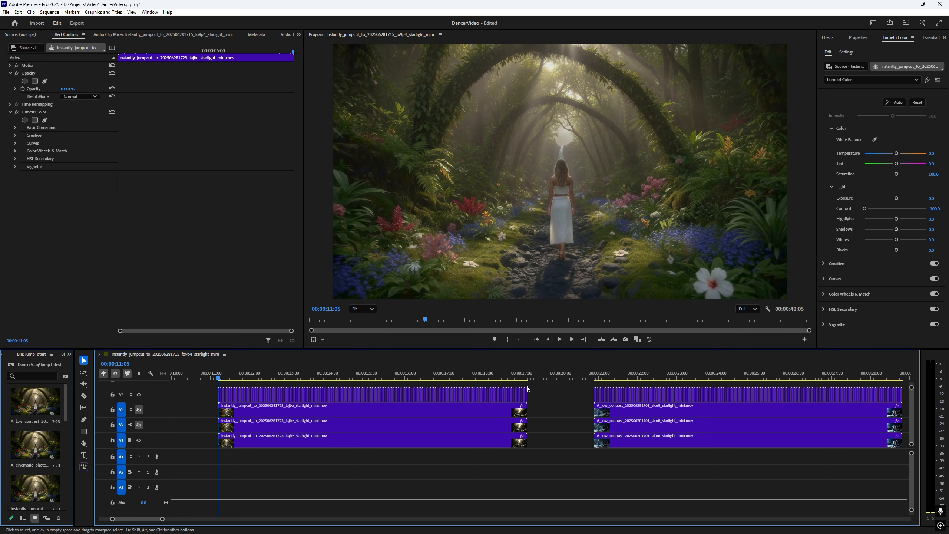
click(139, 395)
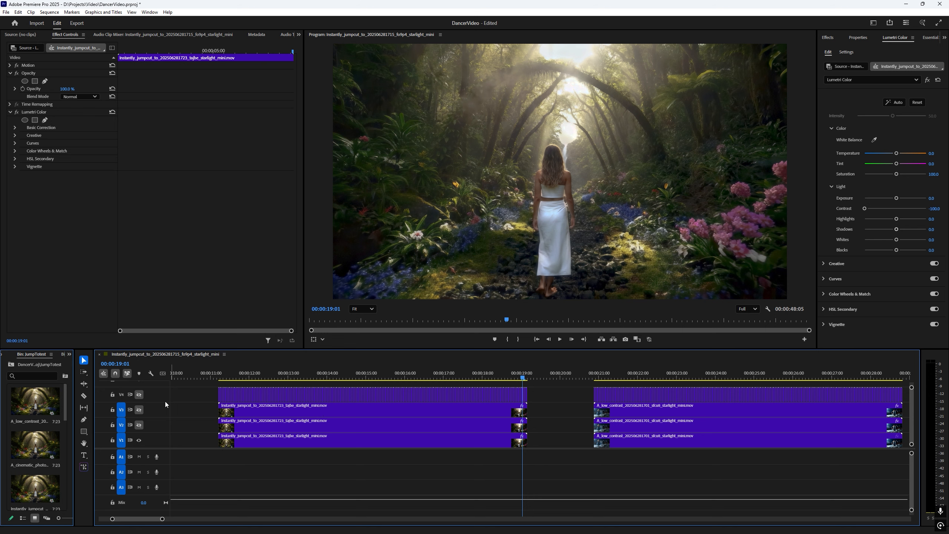
click(138, 395)
click(138, 395)
drag(523, 377, 525, 377)
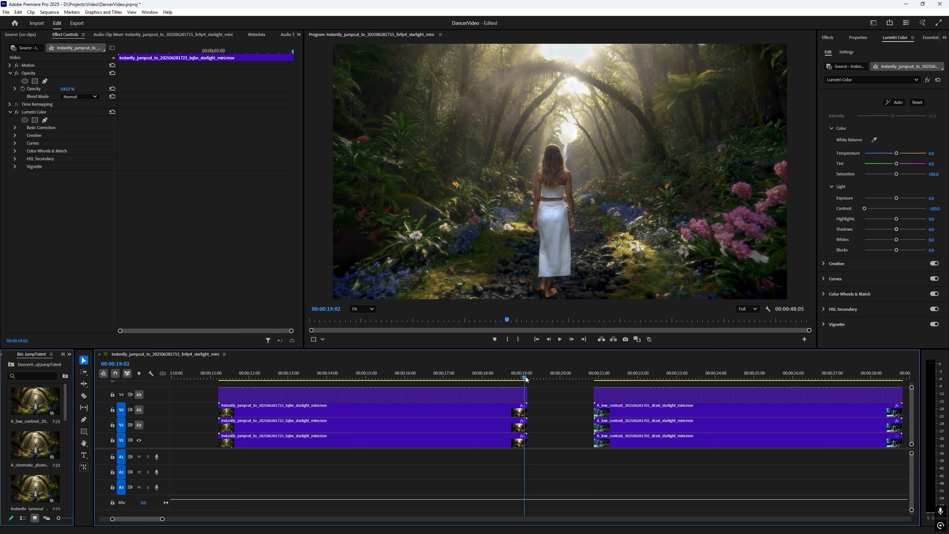
click(141, 394)
click(141, 394)
click(138, 395)
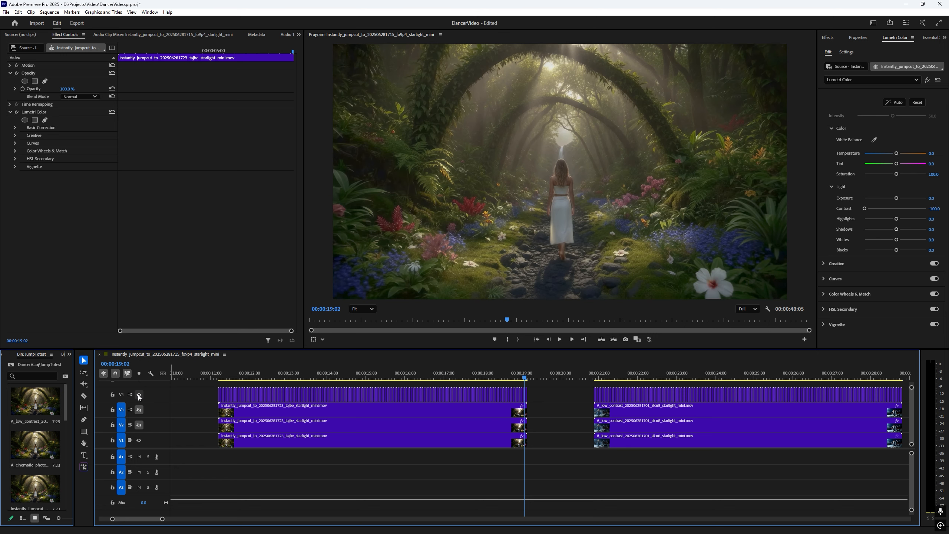
click(139, 395)
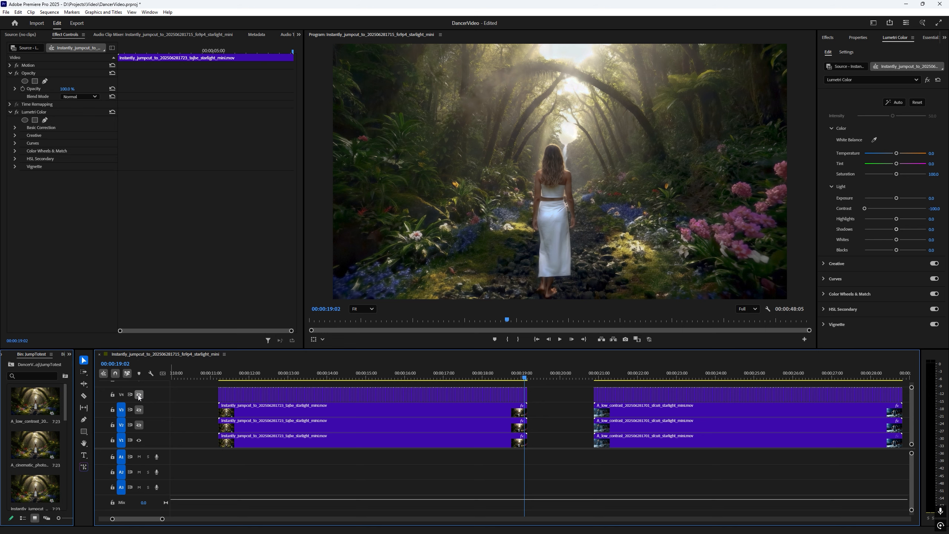
click(139, 395)
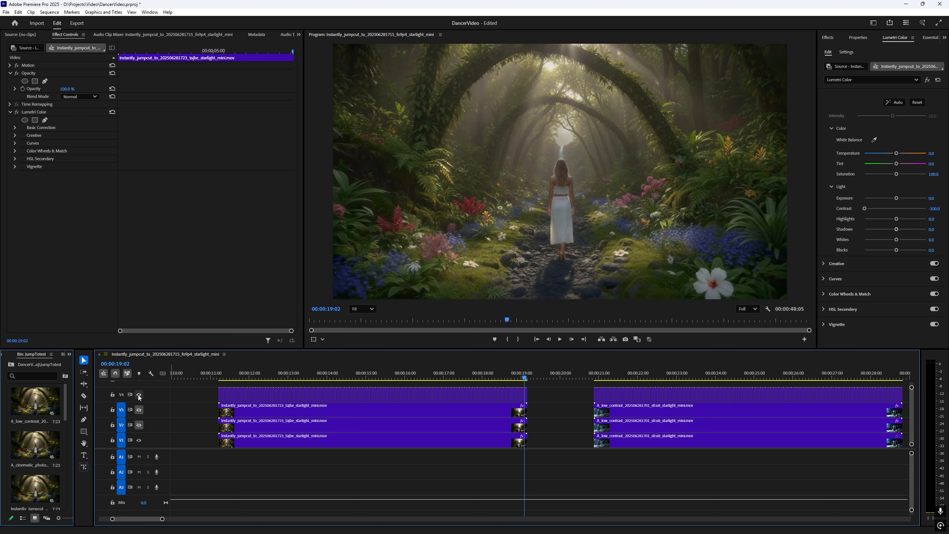
click(139, 396)
click(139, 396)
click(139, 395)
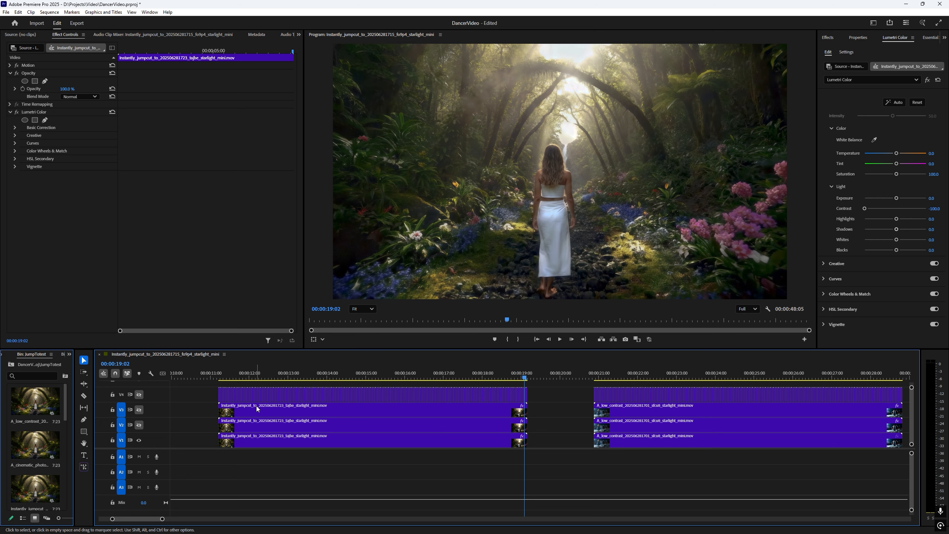
Step: Show track V3, select its clip near 00:00:11:07 and expand the clip's Lumetri Color settings for inspection
click(139, 410)
click(222, 375)
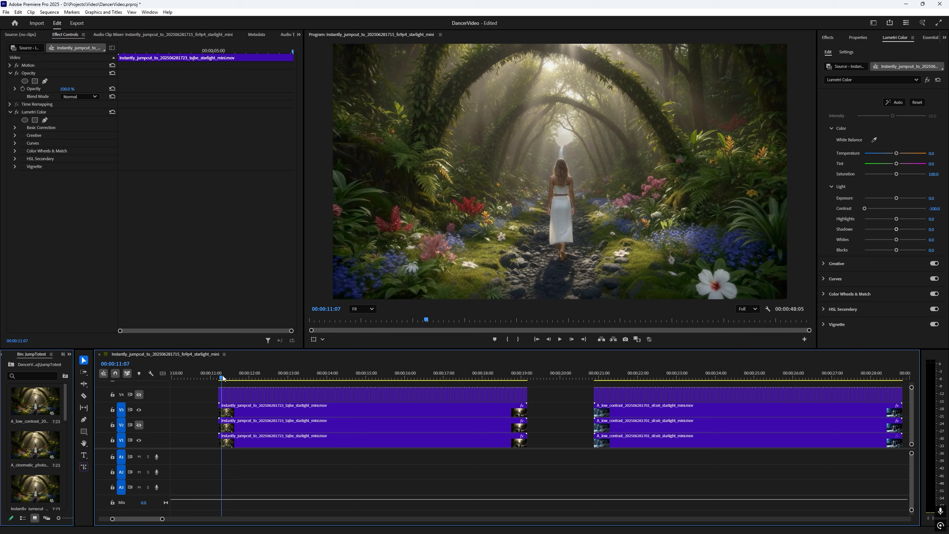
click(226, 415)
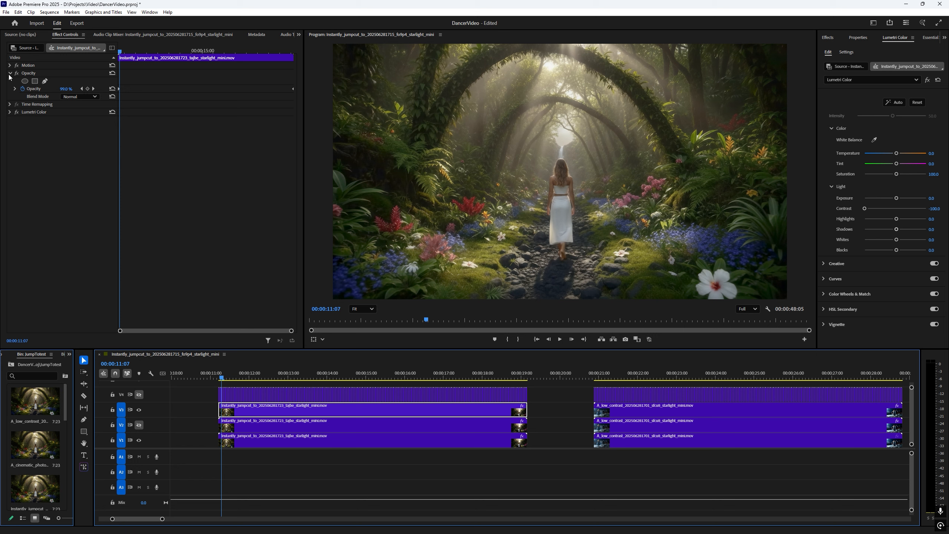
click(10, 112)
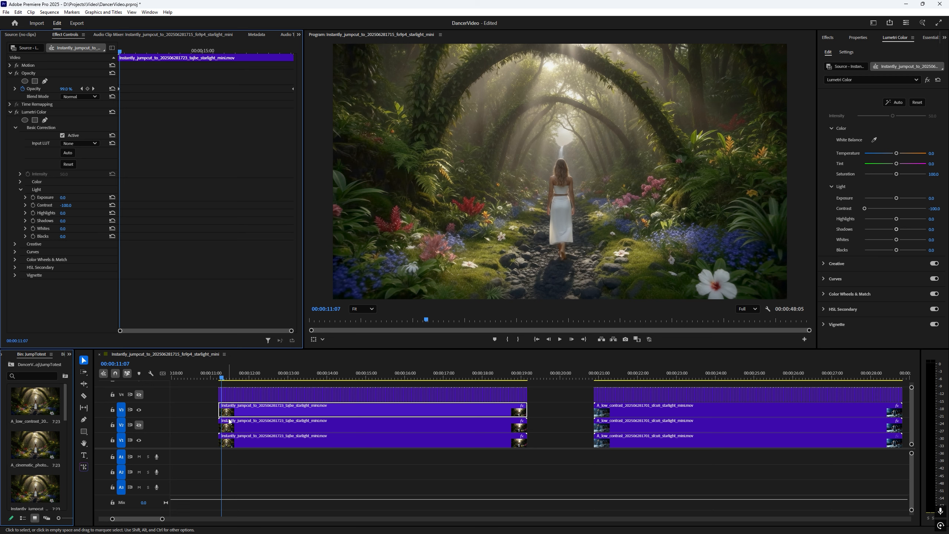
Step: Hide track V3, show V2, select the second stack's V2 clip and place the playhead at 00:00:19:02
click(139, 425)
click(139, 410)
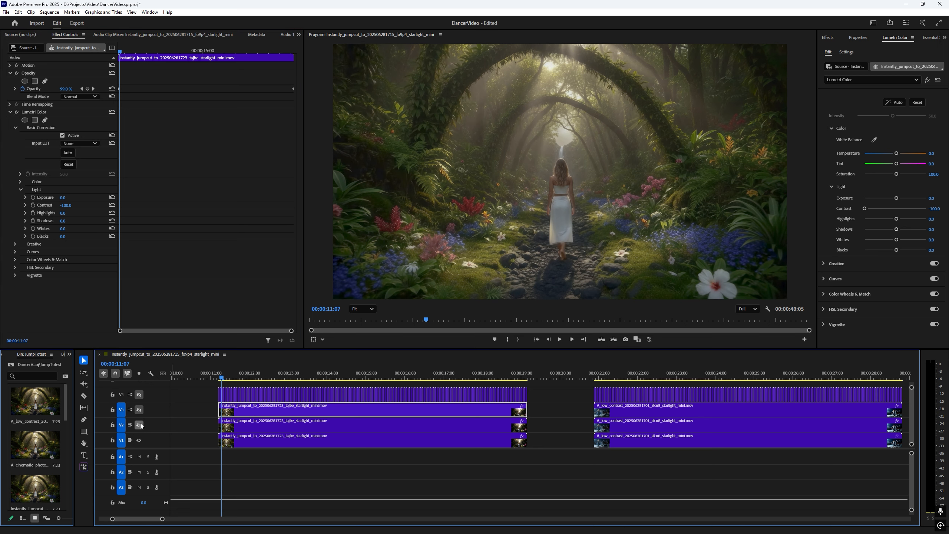
click(245, 426)
click(522, 377)
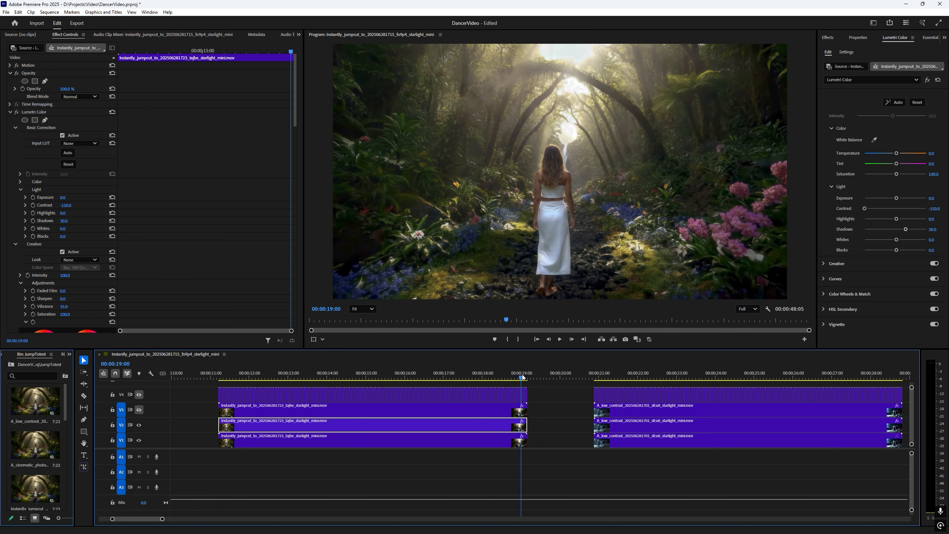
drag(523, 376, 525, 377)
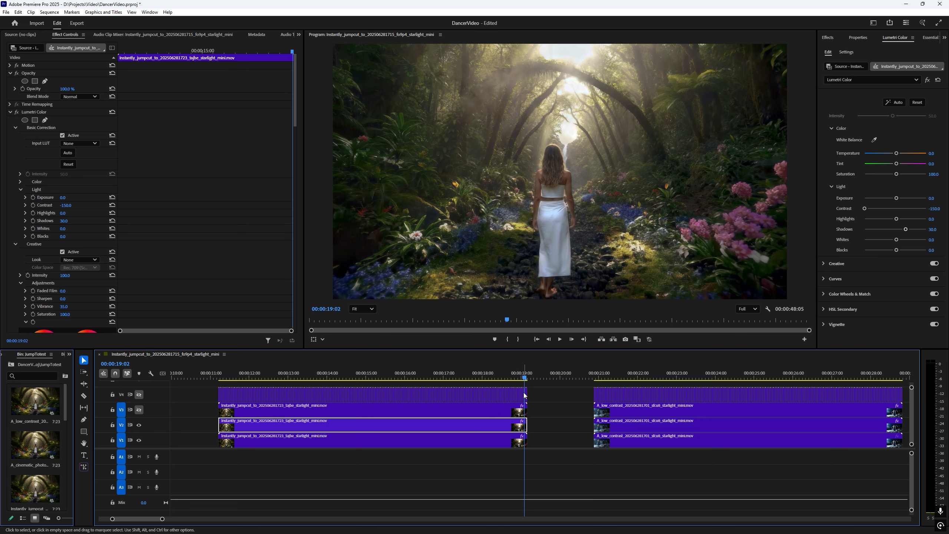
Step: Compare the graded V2 clip's ending frame with the reference frame by toggling track V4's visibility
click(139, 395)
click(140, 396)
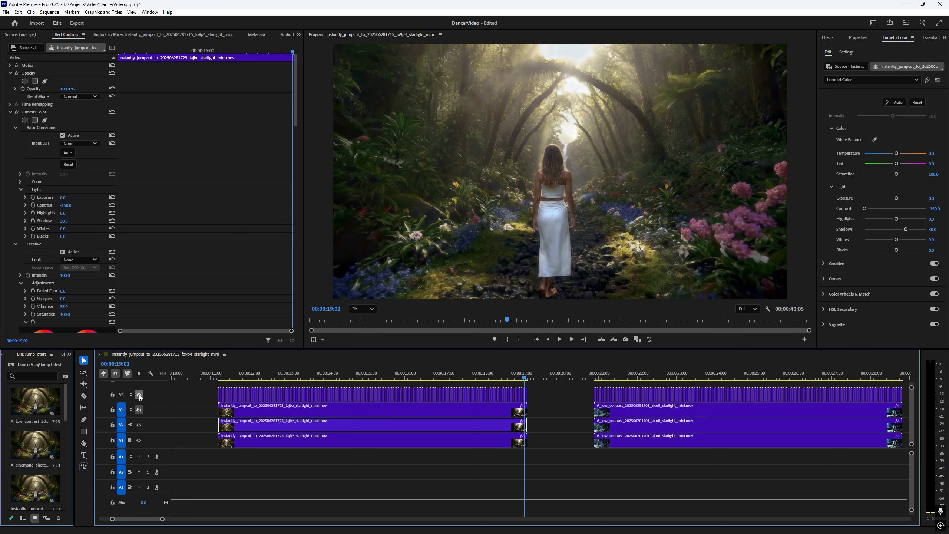
click(139, 396)
click(139, 395)
drag(524, 379, 523, 378)
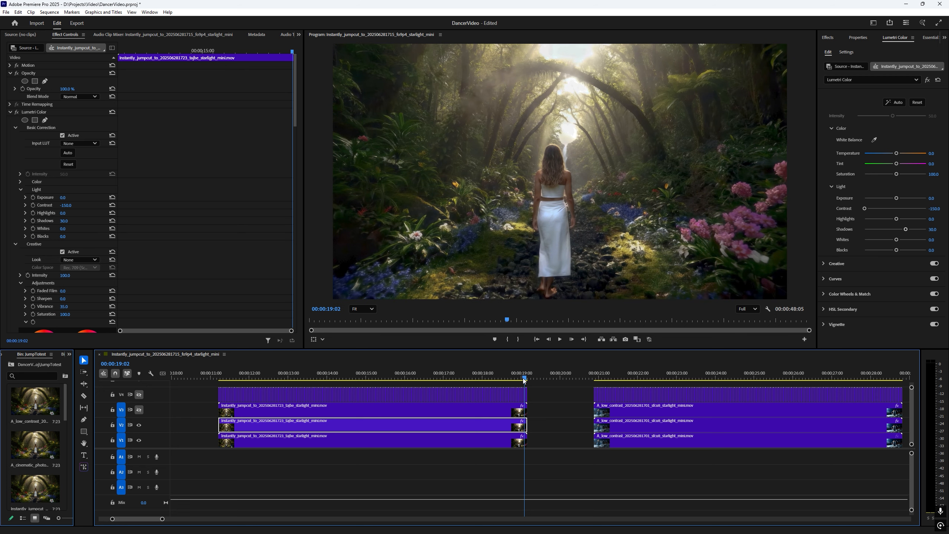
click(139, 394)
click(139, 394)
click(139, 394)
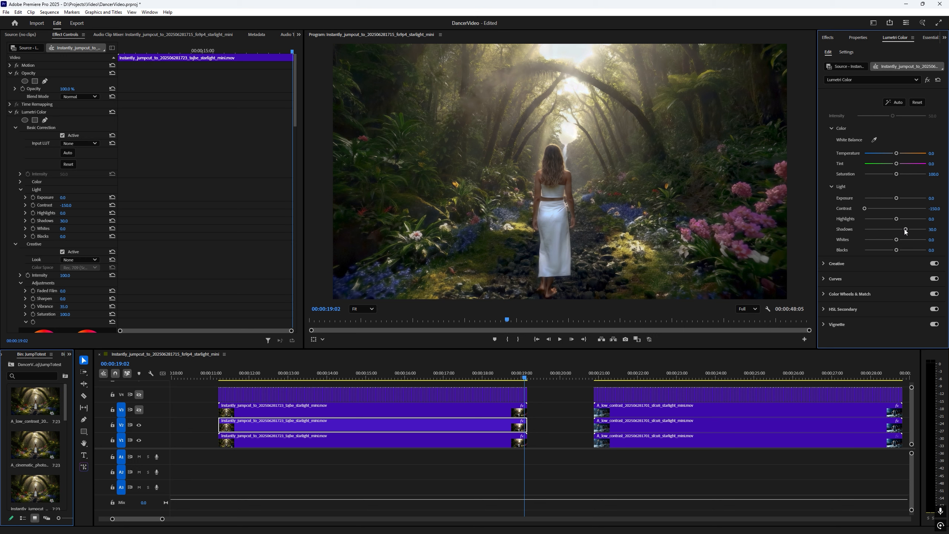
click(138, 395)
click(138, 395)
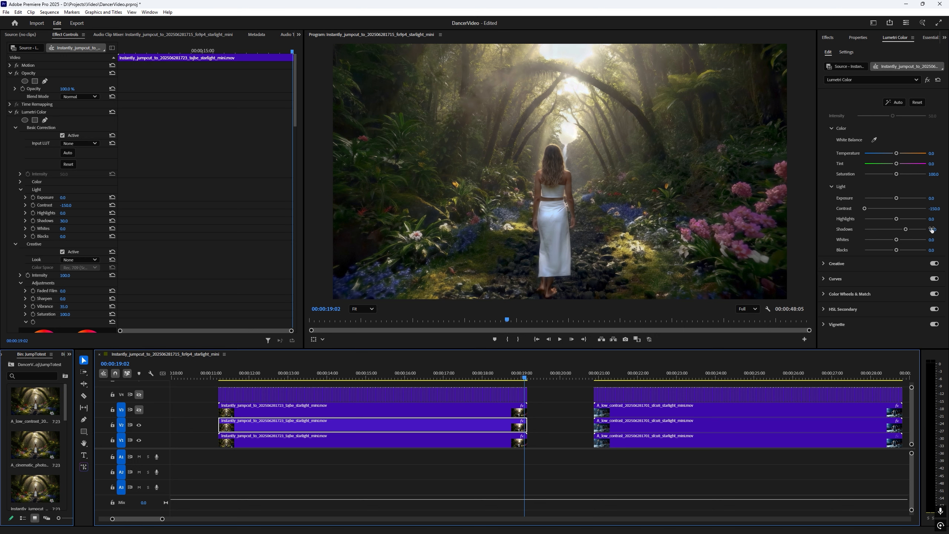
Step: Nudge the V2 clip's Lumetri shadows and set them back to 30
mouse_move(905, 230)
mouse_down()
mouse_move(895, 230)
mouse_move(904, 231)
mouse_up()
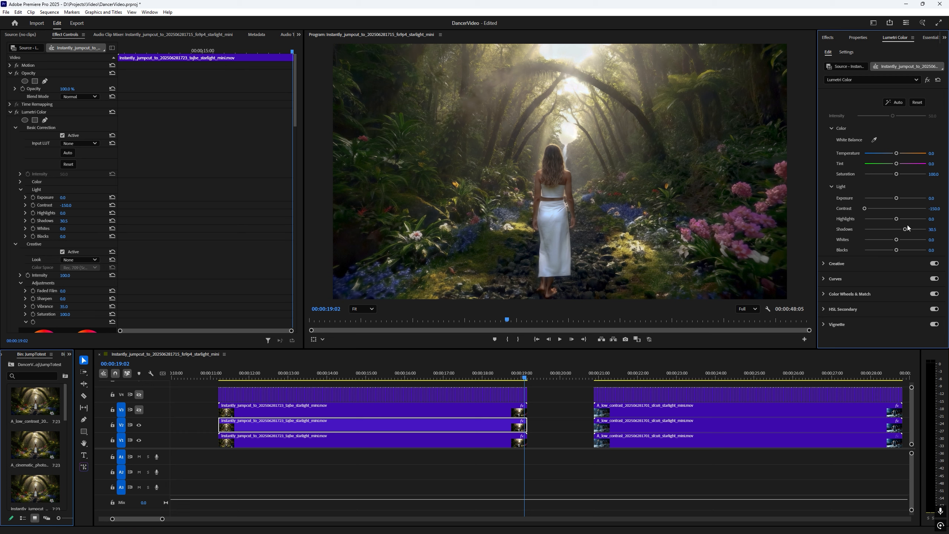
click(936, 229)
text(30)
key(Return)
Step: Nudge the V2 clip's vibrance in the Creative adjustments and set it back to 35
click(823, 264)
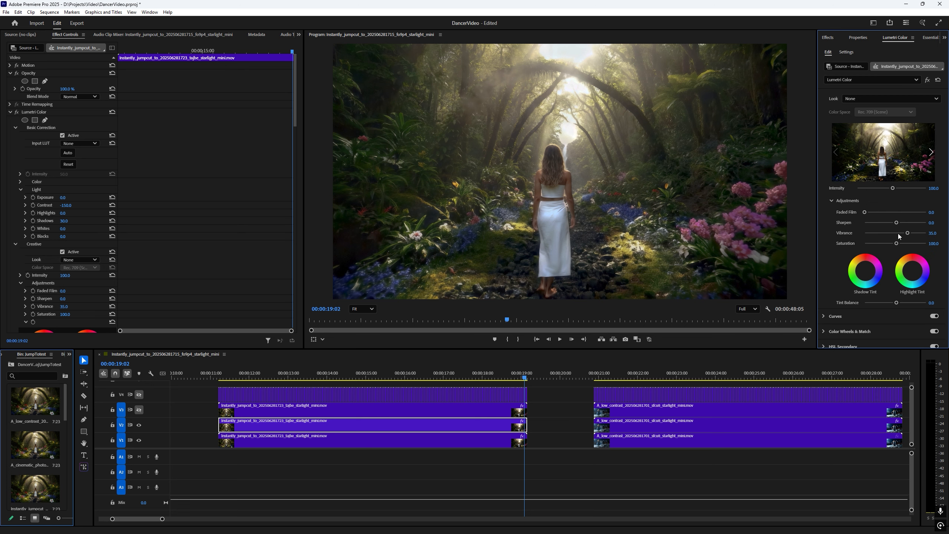
mouse_move(908, 233)
mouse_down()
mouse_move(889, 235)
mouse_move(906, 236)
mouse_up()
click(933, 233)
text(35)
key(Return)
Step: Inspect the V2 clip's RGB curve and switch the Curves correction off and on to compare its effect
scroll(825, 297, down, 1)
click(823, 294)
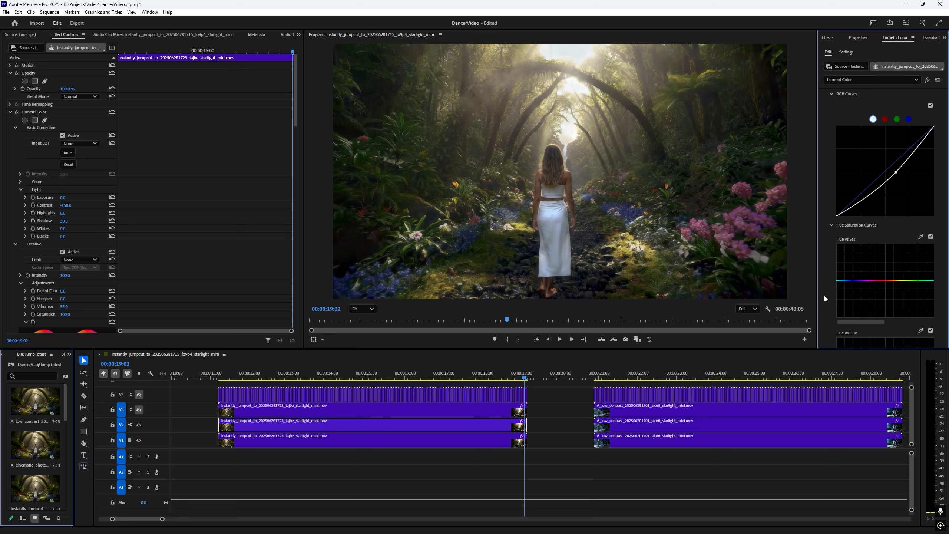
scroll(826, 187, up, 2)
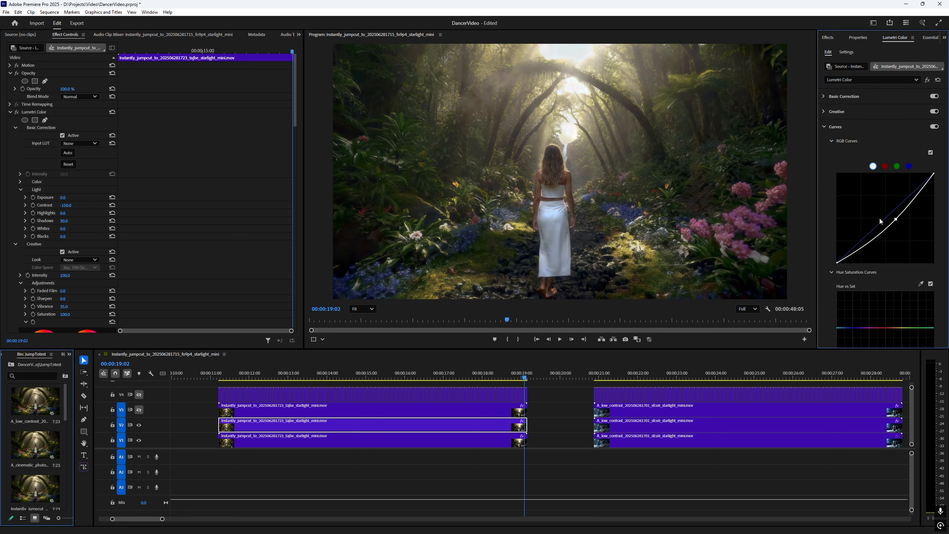
click(935, 127)
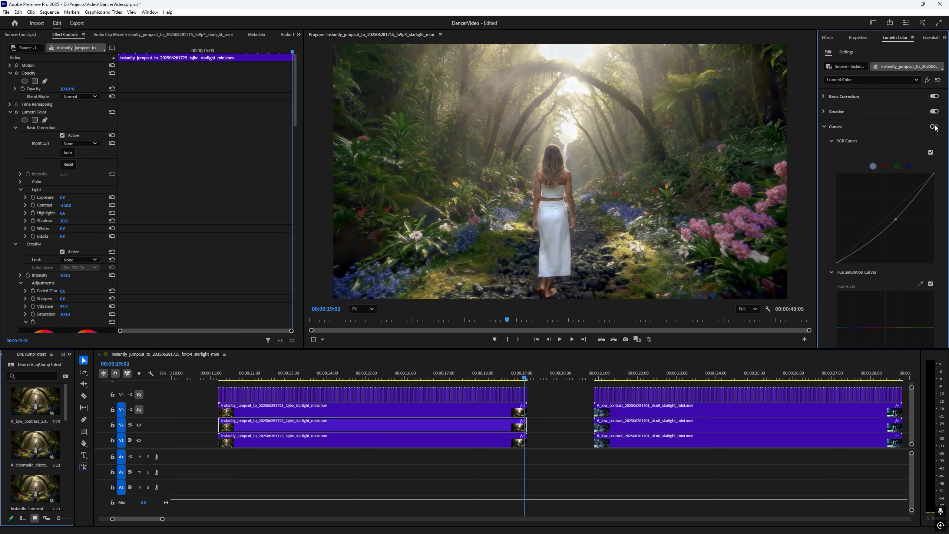
click(935, 127)
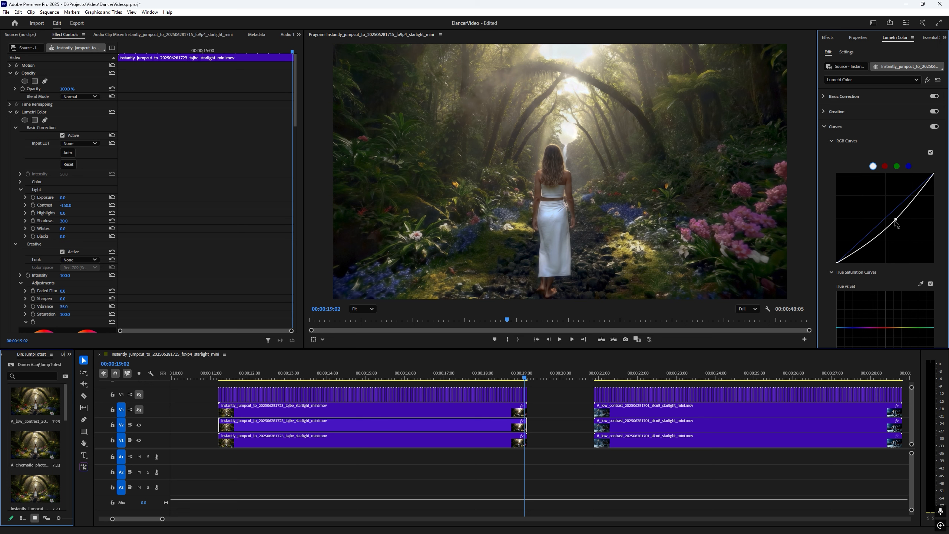
Step: Review the V2 clip's Basic Correction values and its Creative adjustments again
click(826, 116)
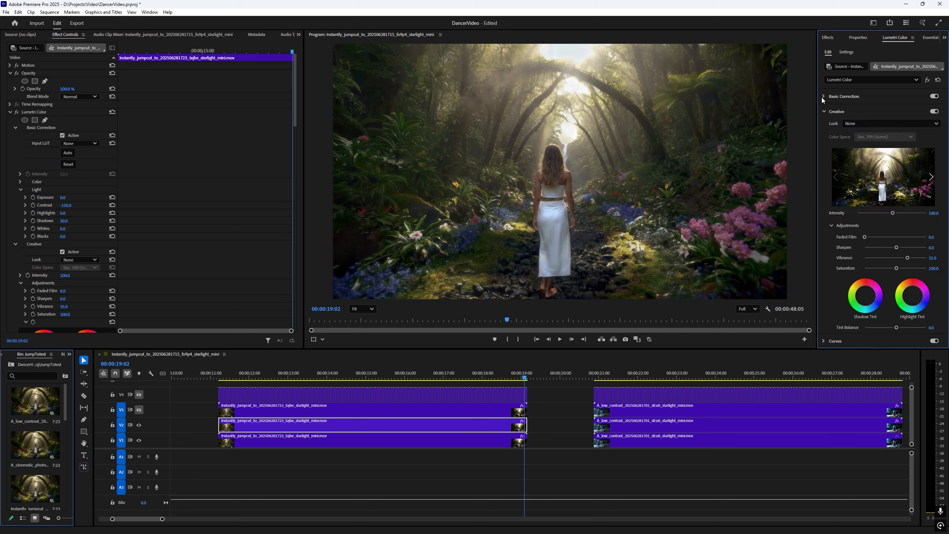
click(822, 98)
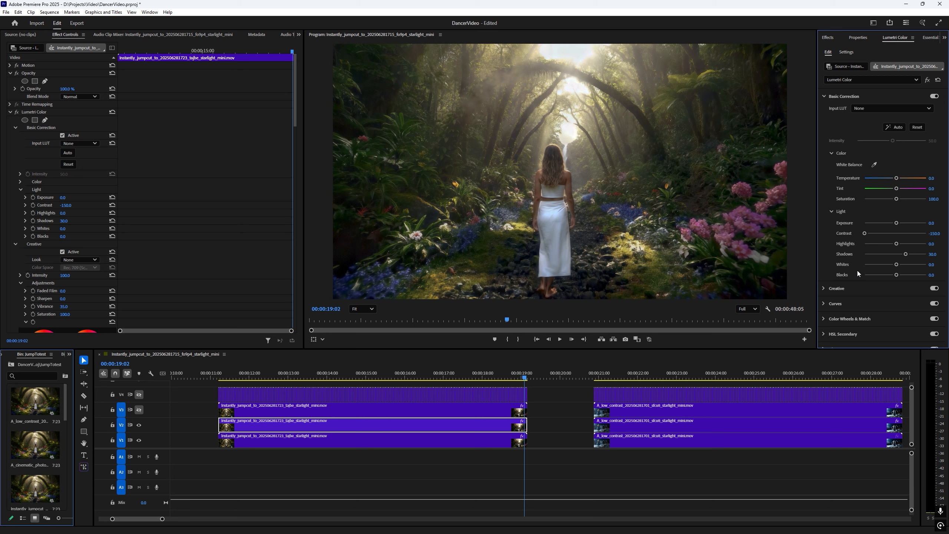
click(824, 292)
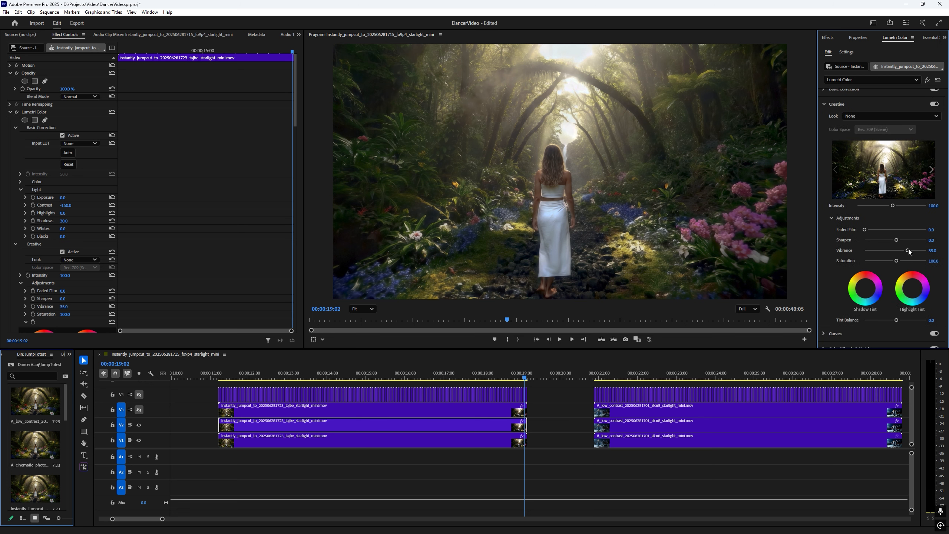
Step: Open the V2 clip's RGB curve and switch track V4's output on and off to compare its frame with the graded clip
scroll(824, 308, down, 3)
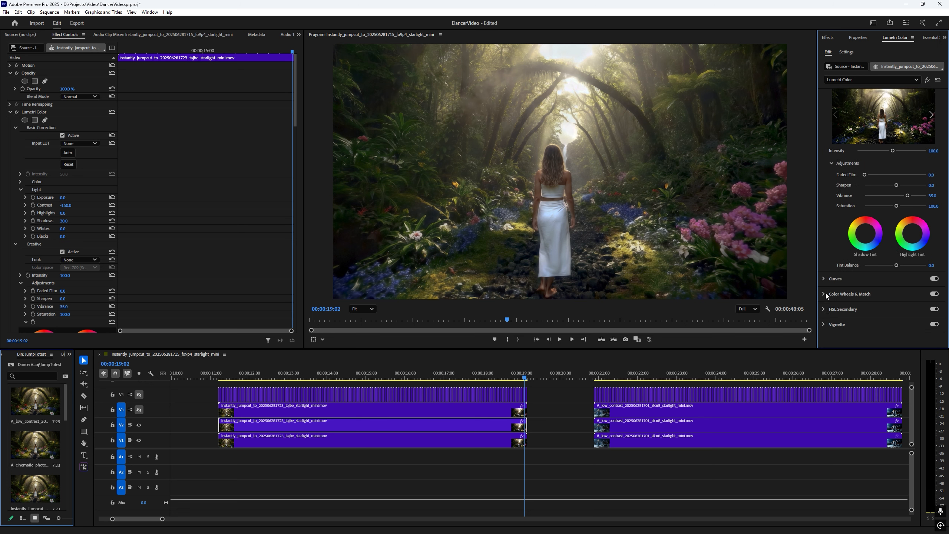
click(825, 278)
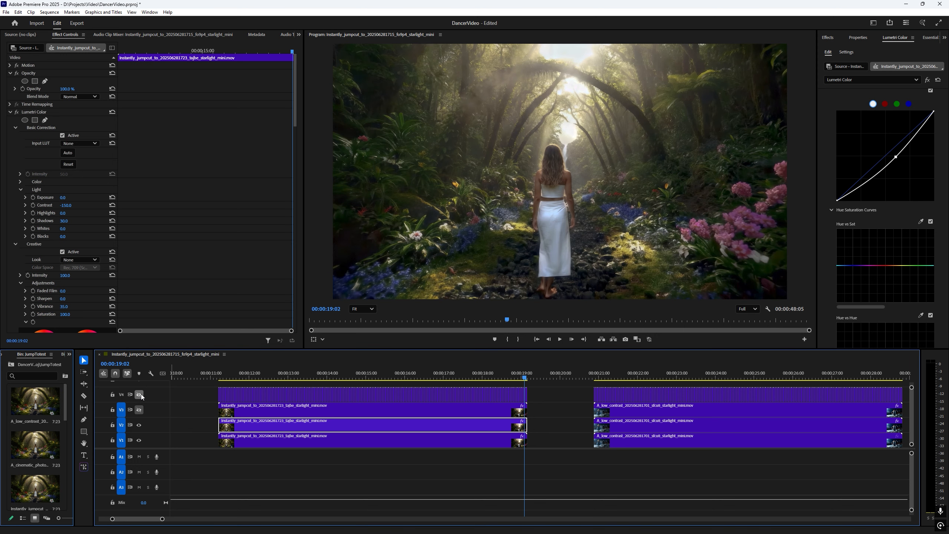
click(140, 395)
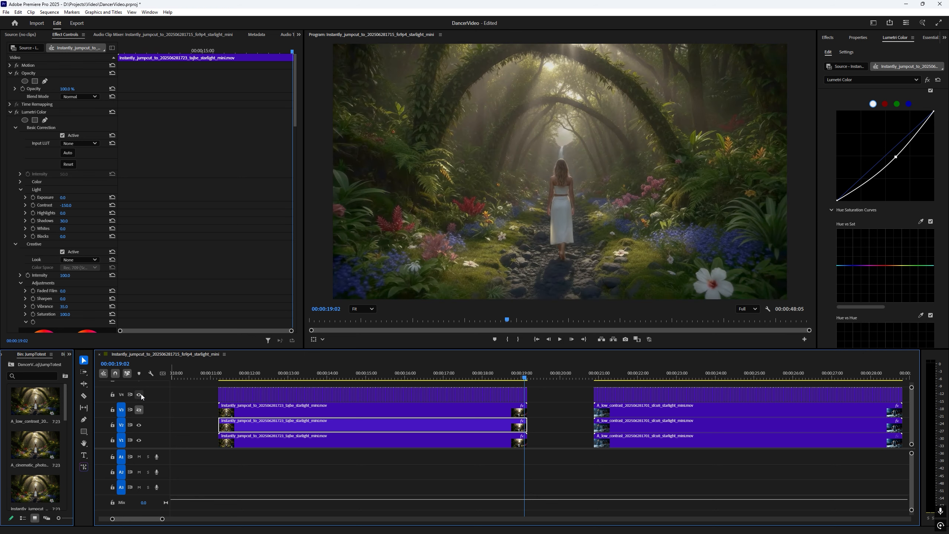
click(141, 395)
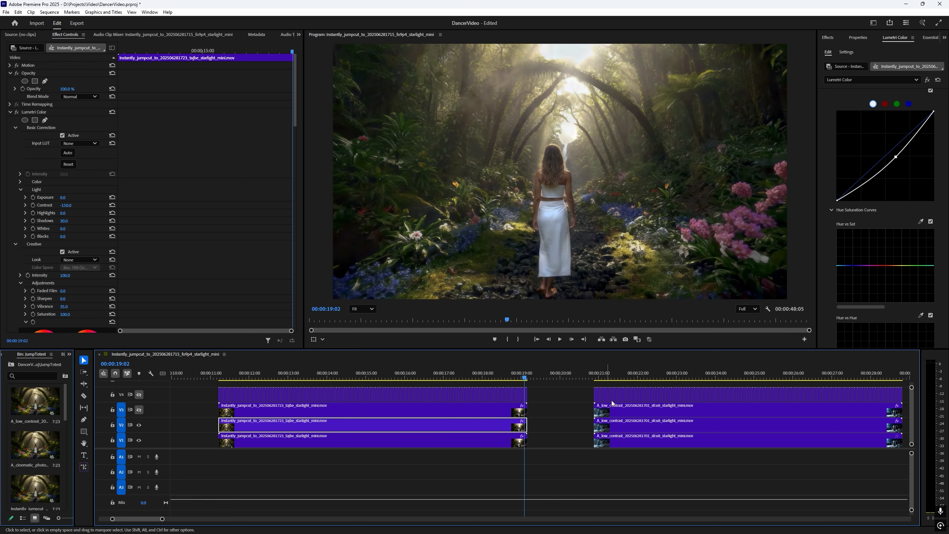
Step: Review the V2 clip's Light, Creative and Curves settings in its applied Lumetri Color effect, collapsing the tint wheels
scroll(26, 230, down, 3)
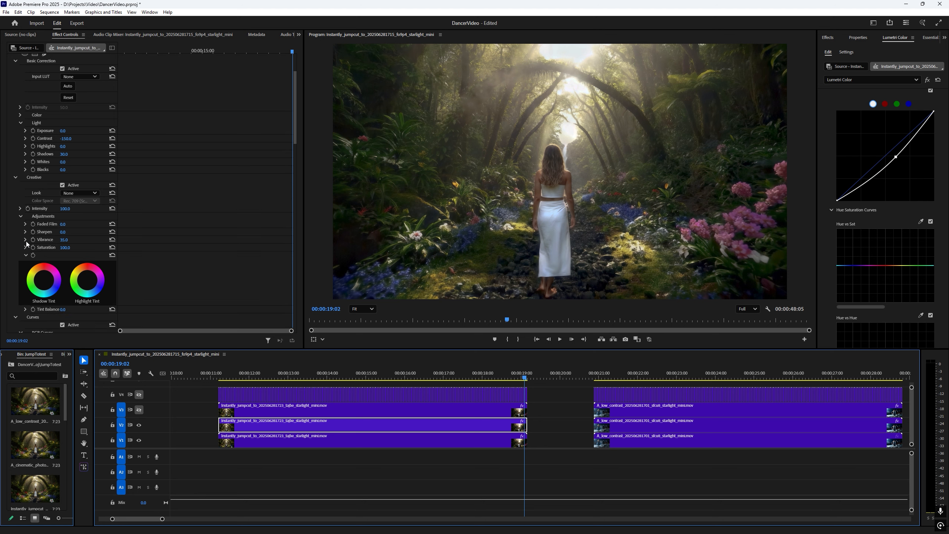
click(25, 255)
scroll(18, 254, up, 3)
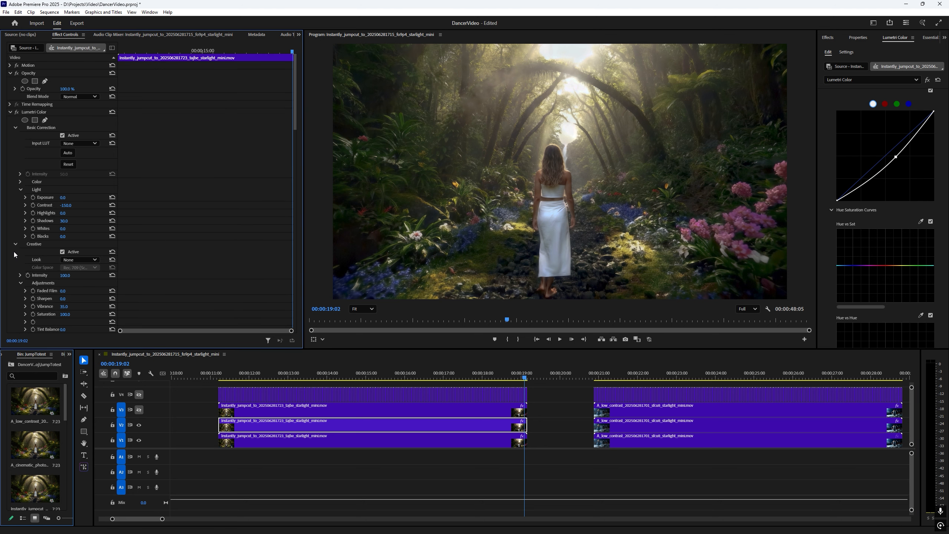
scroll(11, 204, down, 6)
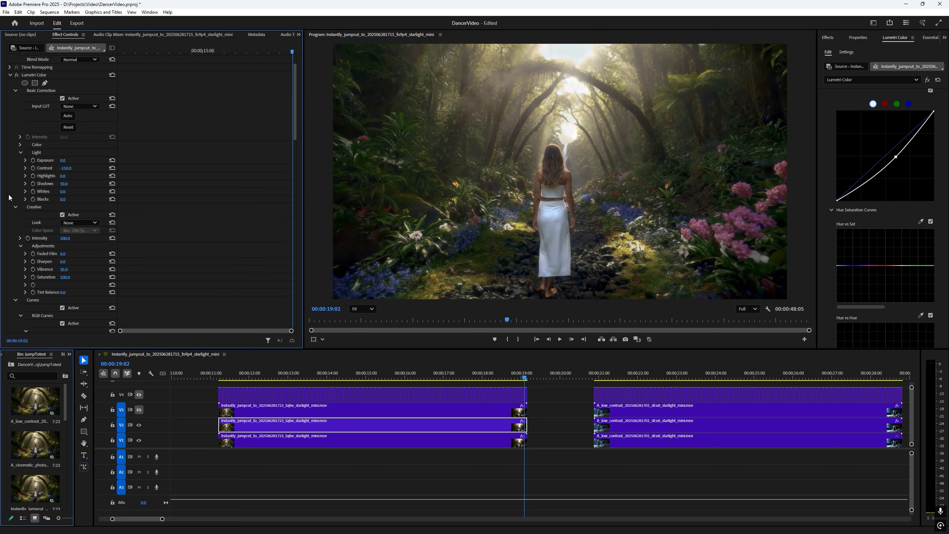
scroll(11, 203, up, 1)
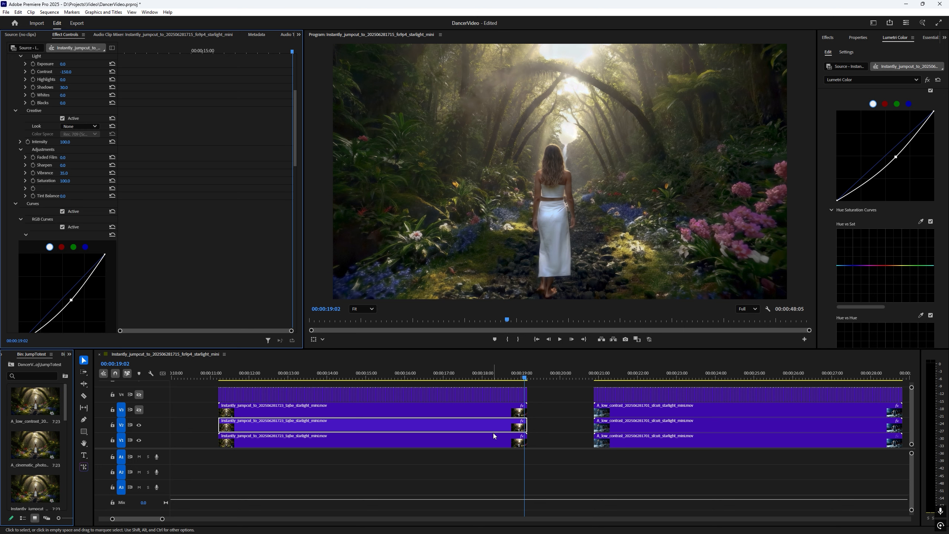
Step: From 00:00:11:05, enable track V3's output and remove the opacity keyframes at the start and end of its clip
click(219, 378)
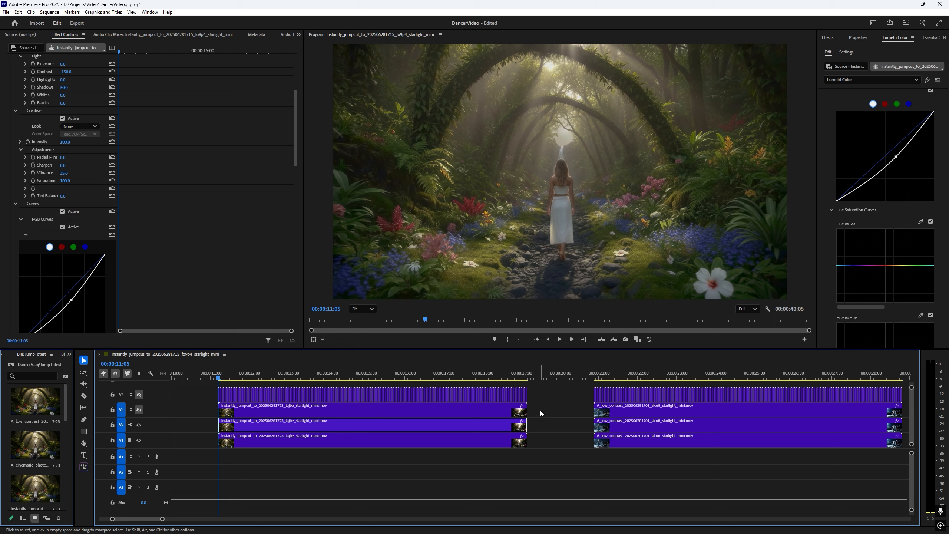
click(138, 409)
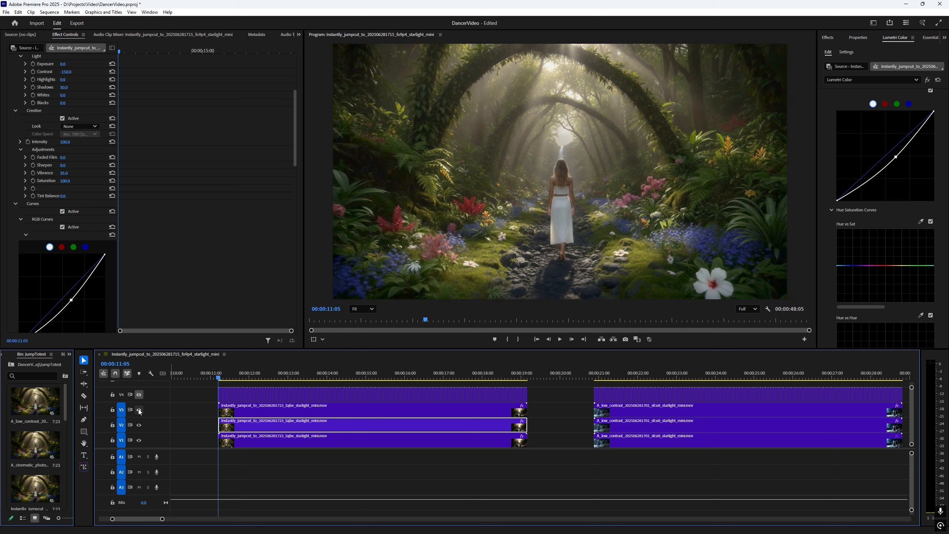
click(236, 414)
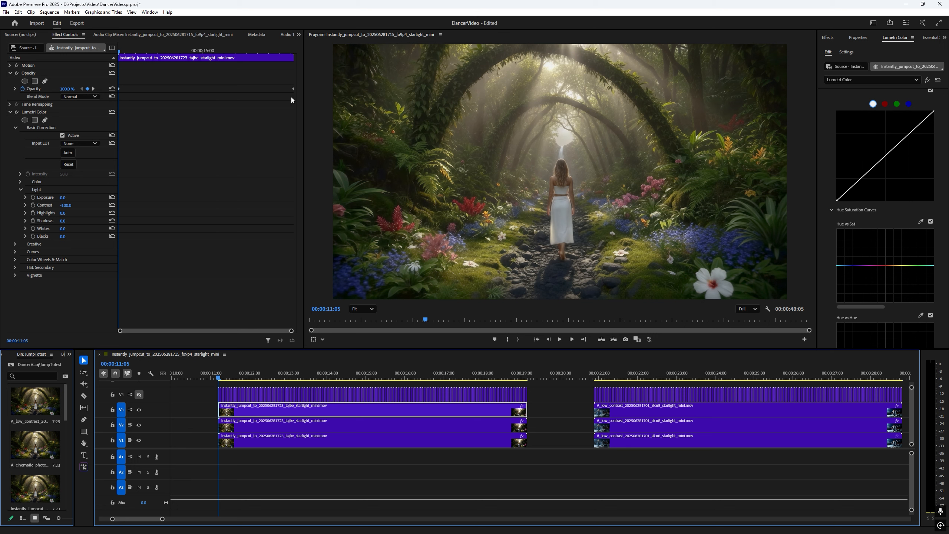
click(88, 89)
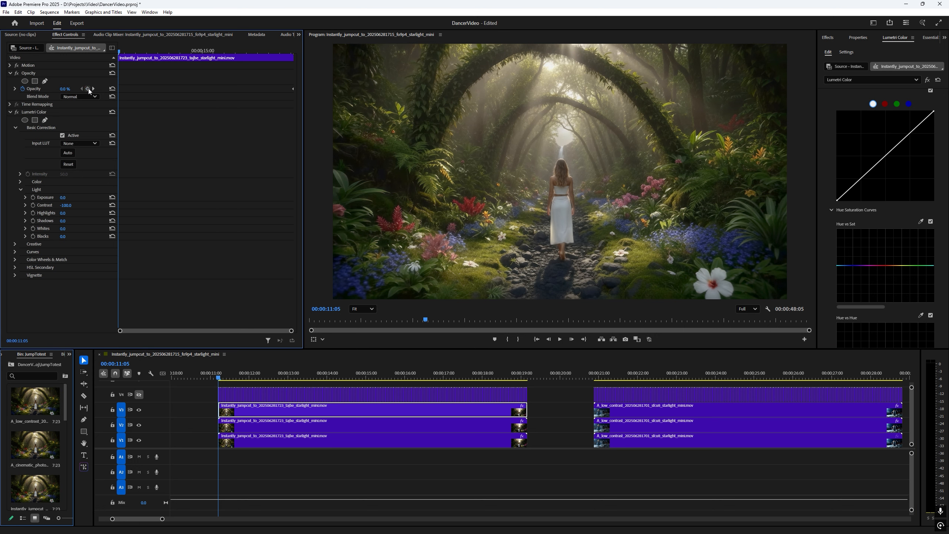
click(93, 89)
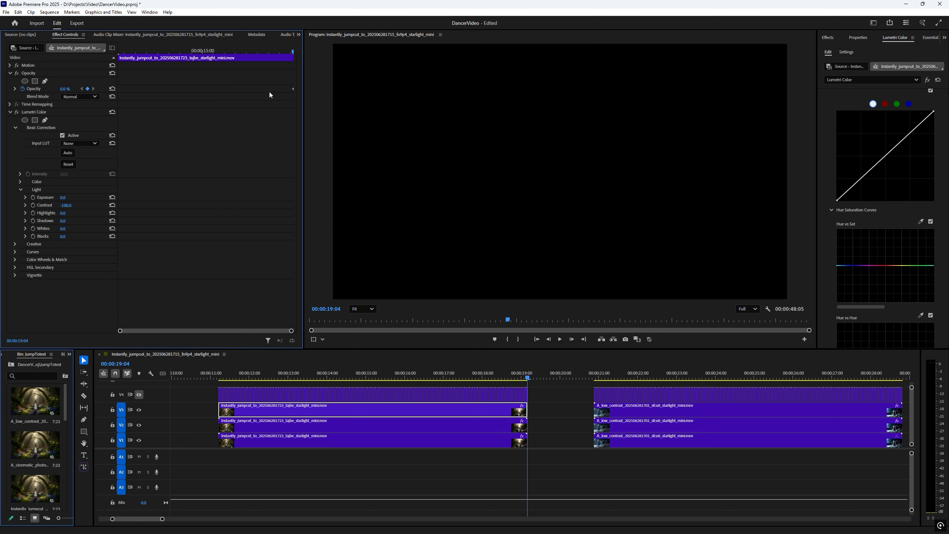
click(87, 89)
Step: Add a 100% opacity keyframe at the V3 clip's first frame, 00:00:11:05
click(226, 377)
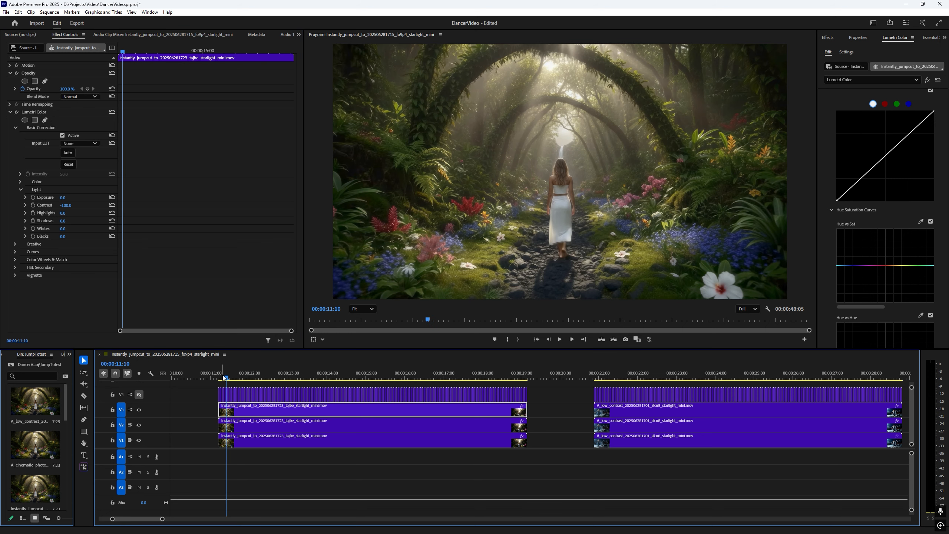
drag(223, 376, 220, 375)
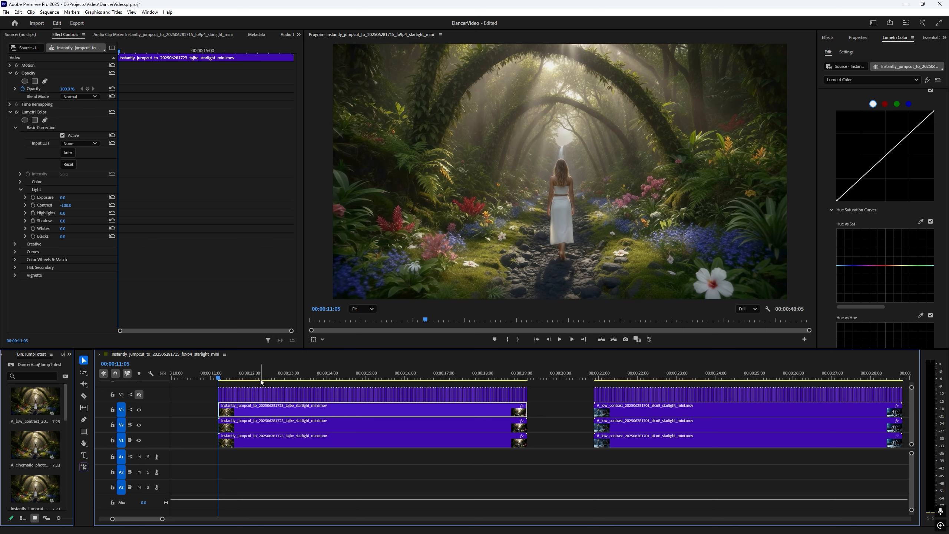
click(232, 378)
drag(234, 381, 222, 408)
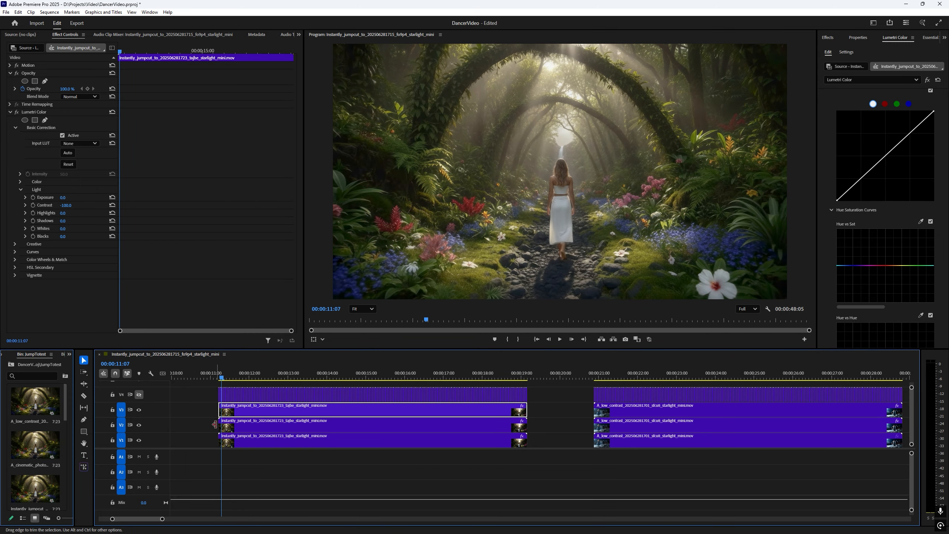
key(Left)
key(Left)
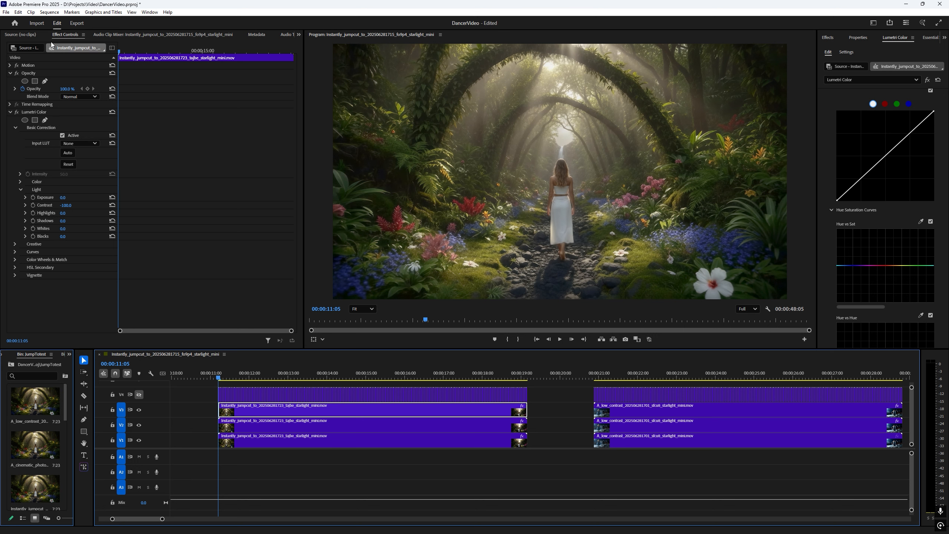
click(87, 88)
Step: Add an opacity keyframe at the V3 clip's end, 00:00:19:04, and set it to 0%
key(Down)
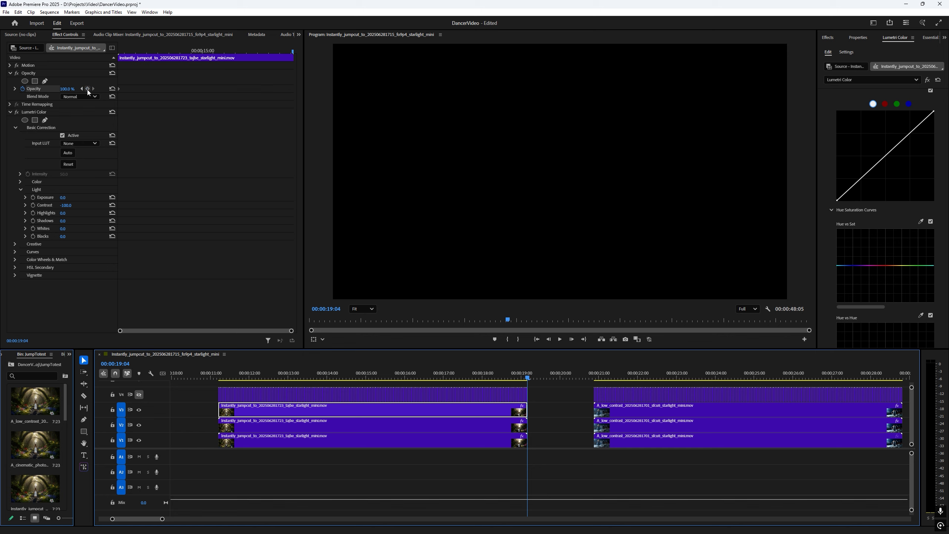
click(88, 89)
click(70, 88)
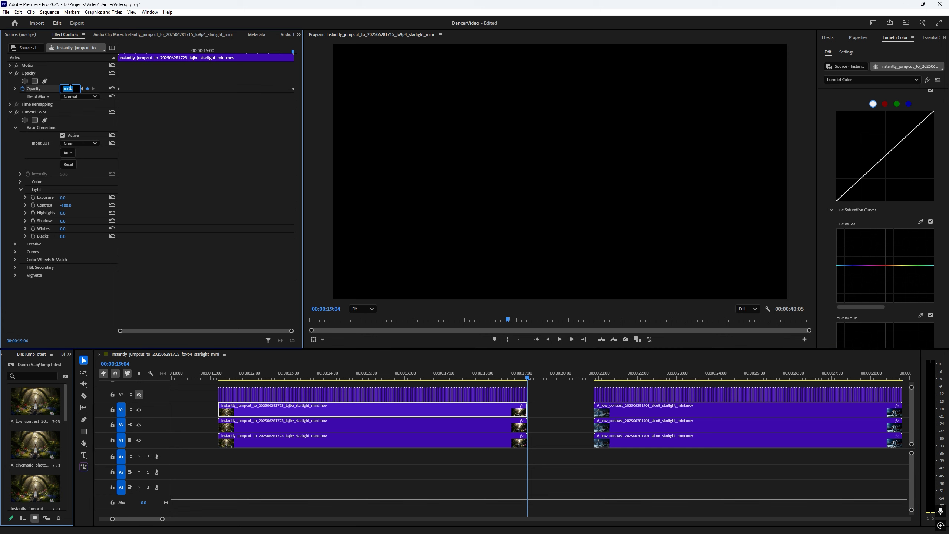
text(0)
key(Return)
Step: Scrub and play the stacked forest clips from start to end to check the V3 opacity fade
drag(223, 378, 227, 378)
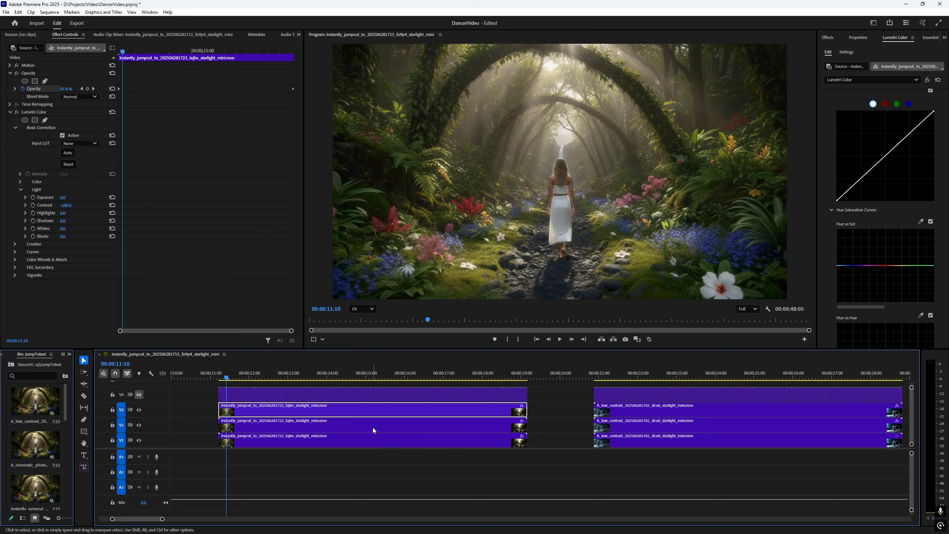
drag(225, 377, 528, 388)
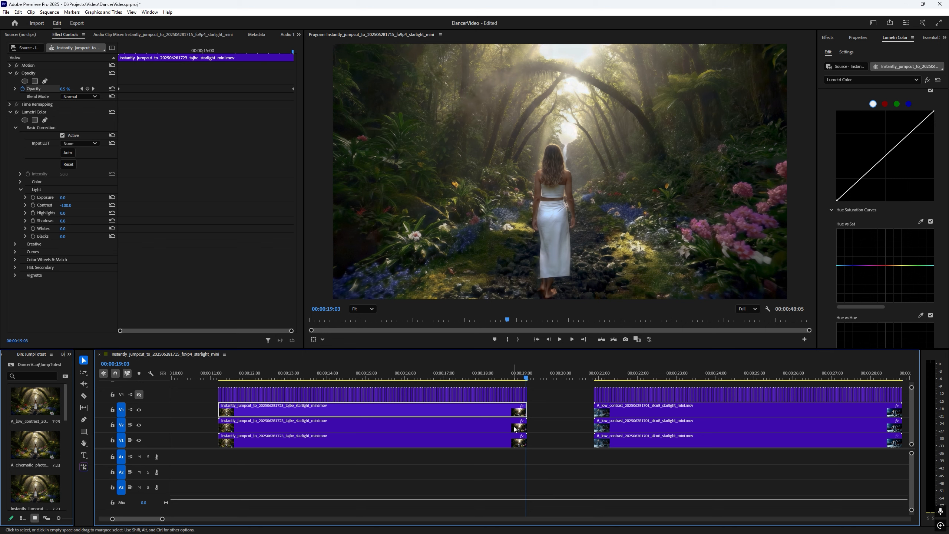
key(Up)
key(space)
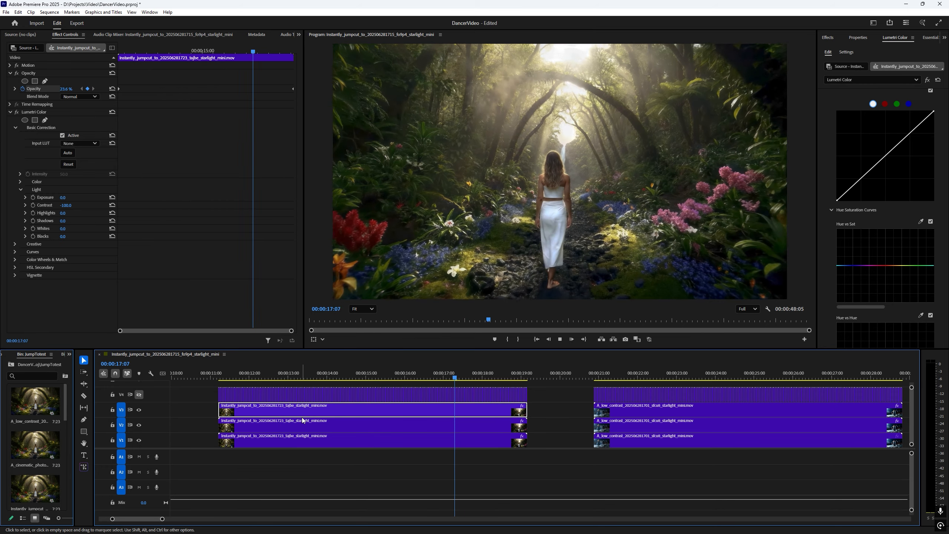
key(space)
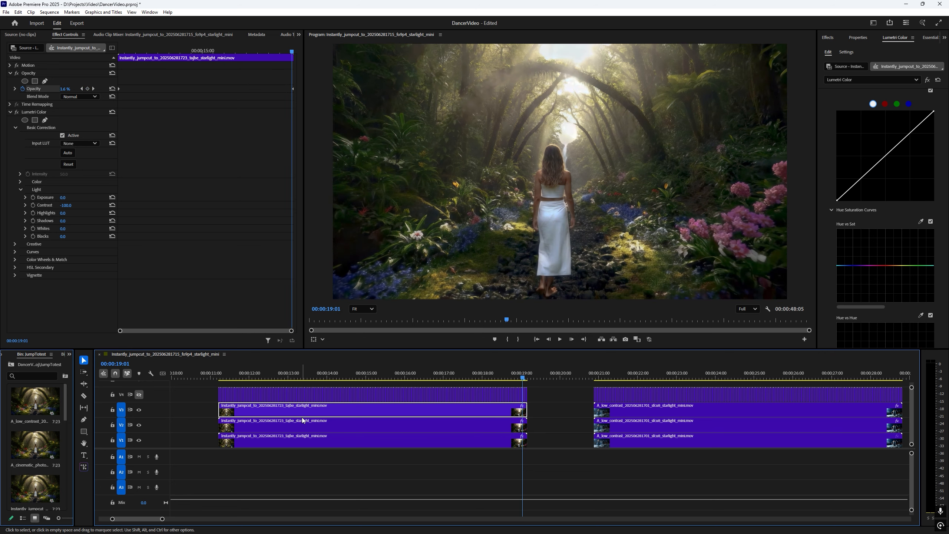
Step: Go to the single V1 forest clip starting at 00:00:00:17 and inspect its Lumetri Basic Correction values
drag(153, 518, 142, 519)
click(202, 380)
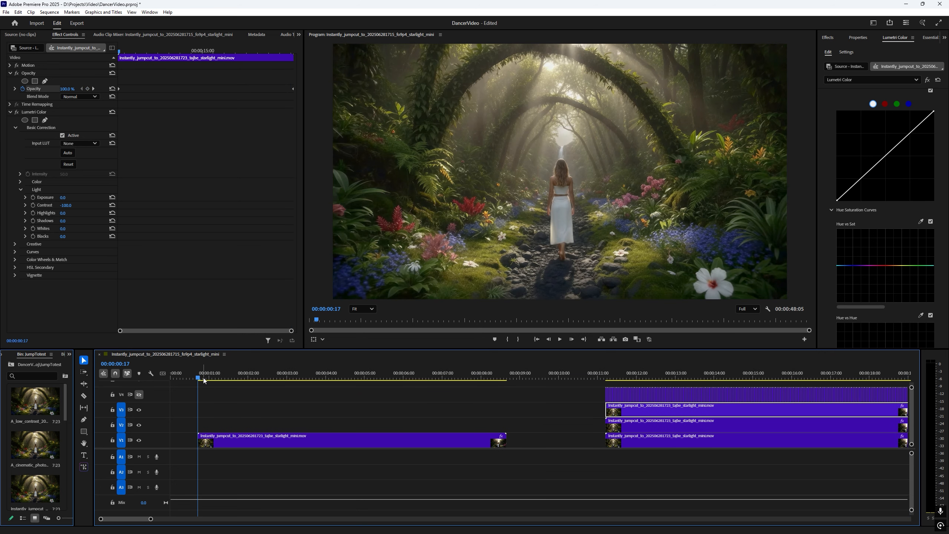
click(330, 443)
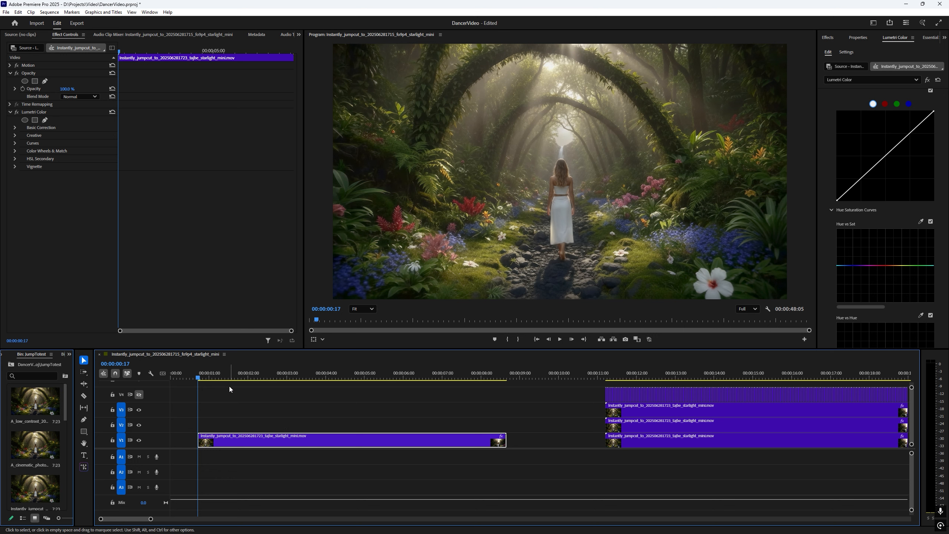
click(15, 128)
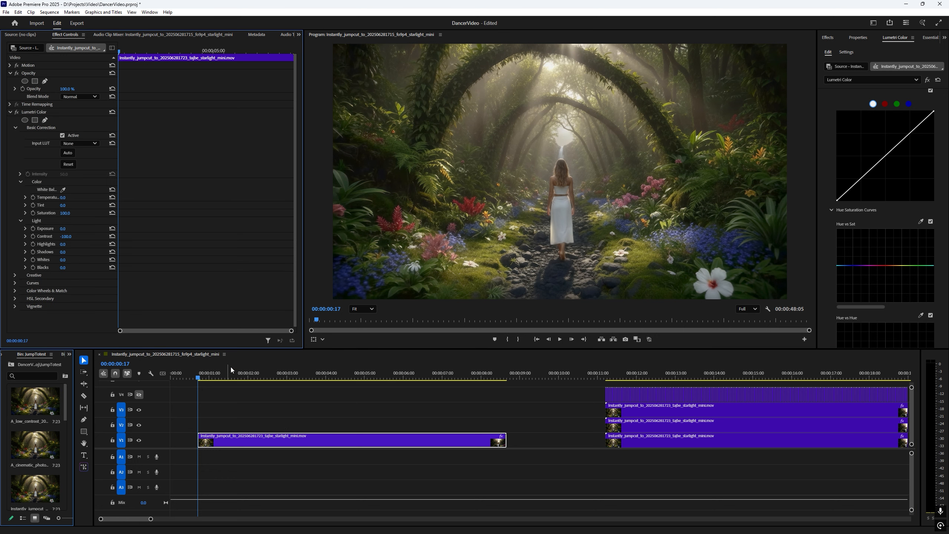
Step: Play the single V1 forest clip through and examine a frame near its end at 00:00:08:11
drag(197, 377, 202, 379)
key(space)
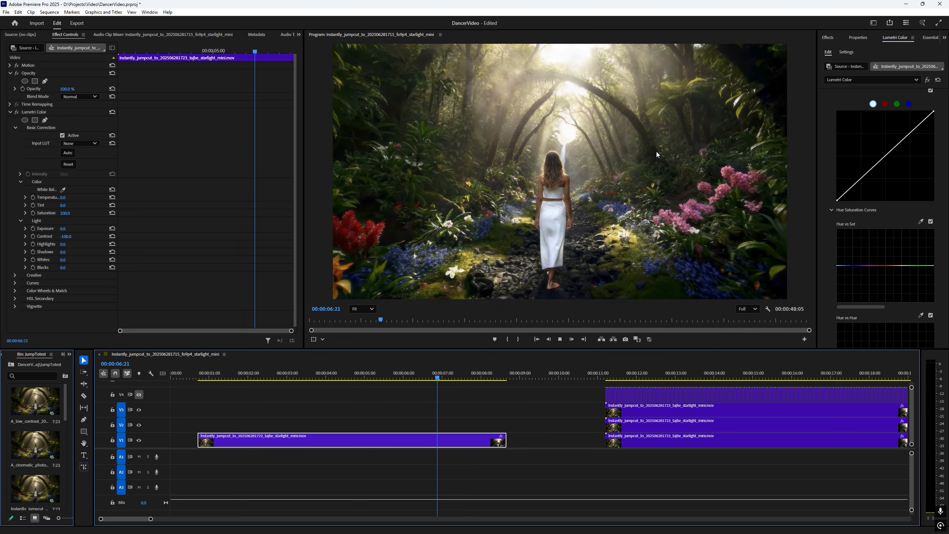
key(space)
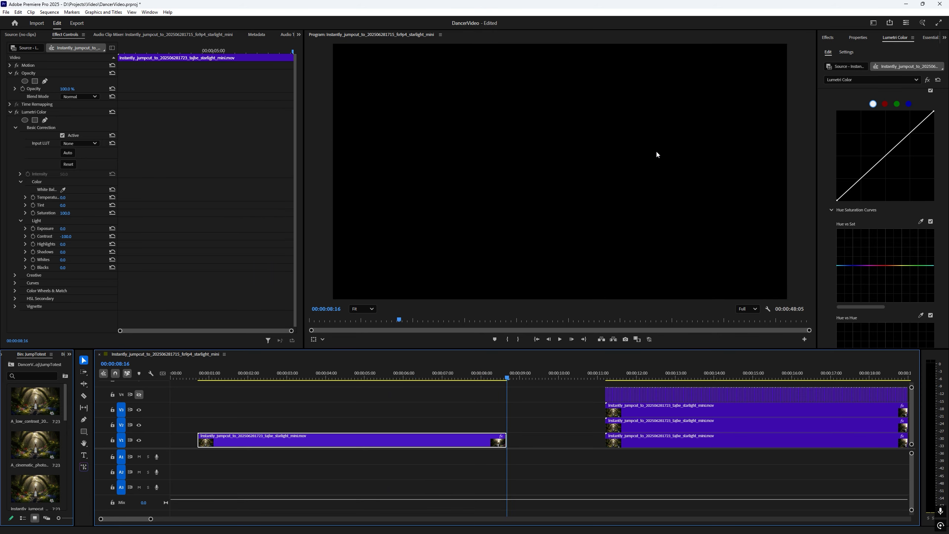
click(504, 377)
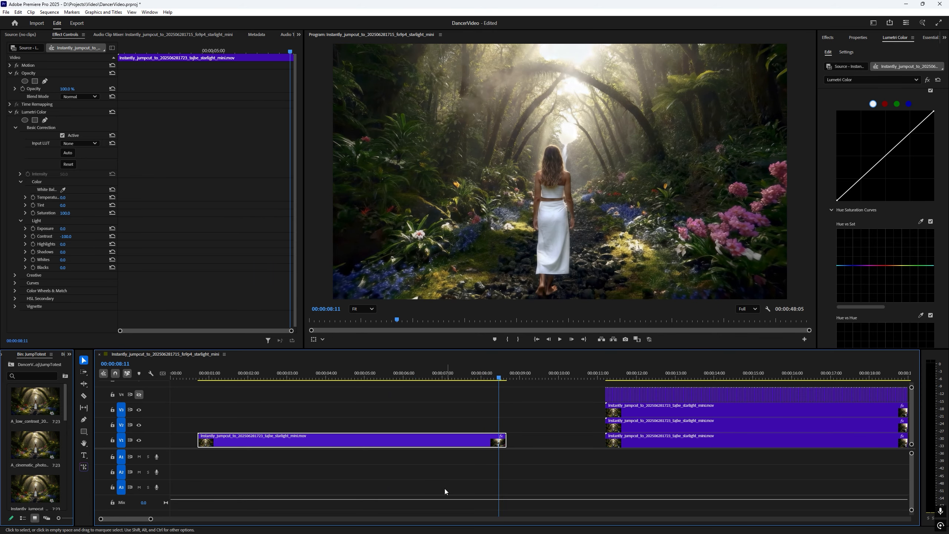
Step: Go to the start of the A_low_contrast rooftop clips near 00:00:20:21 and compare the frame with track V4 shown and hidden
drag(150, 519, 188, 520)
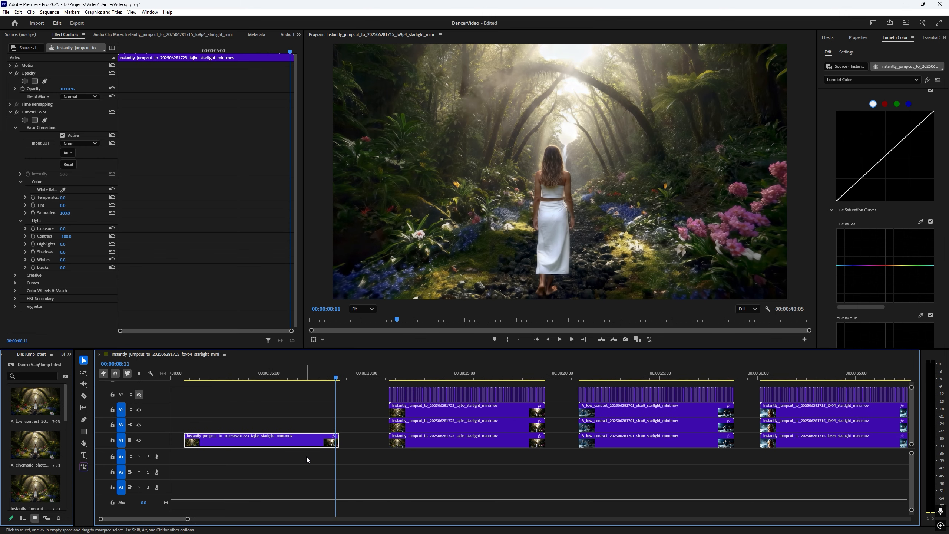
click(579, 374)
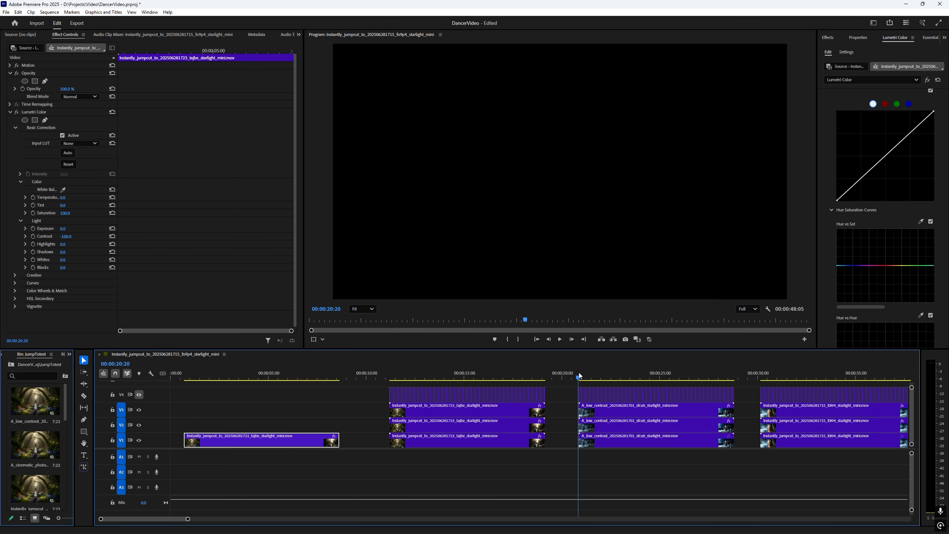
drag(579, 372, 580, 372)
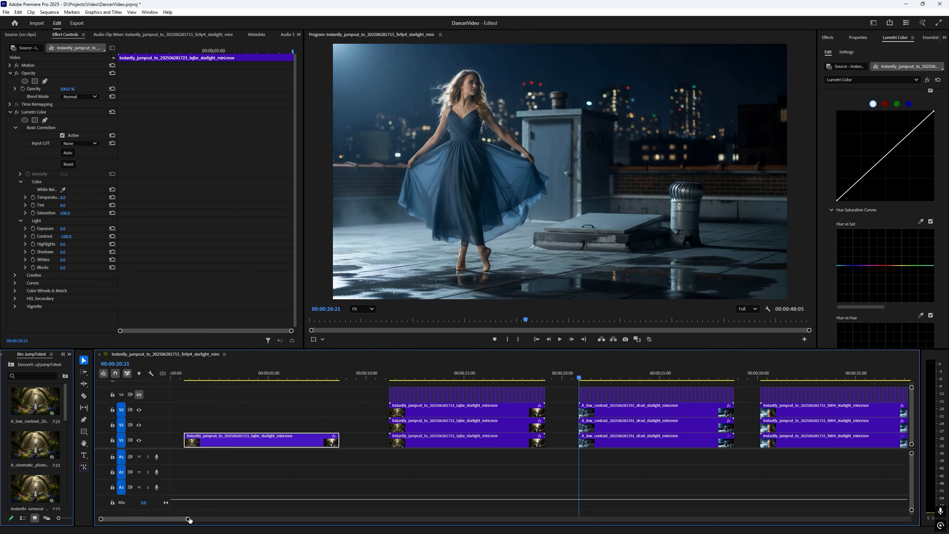
drag(189, 519, 172, 522)
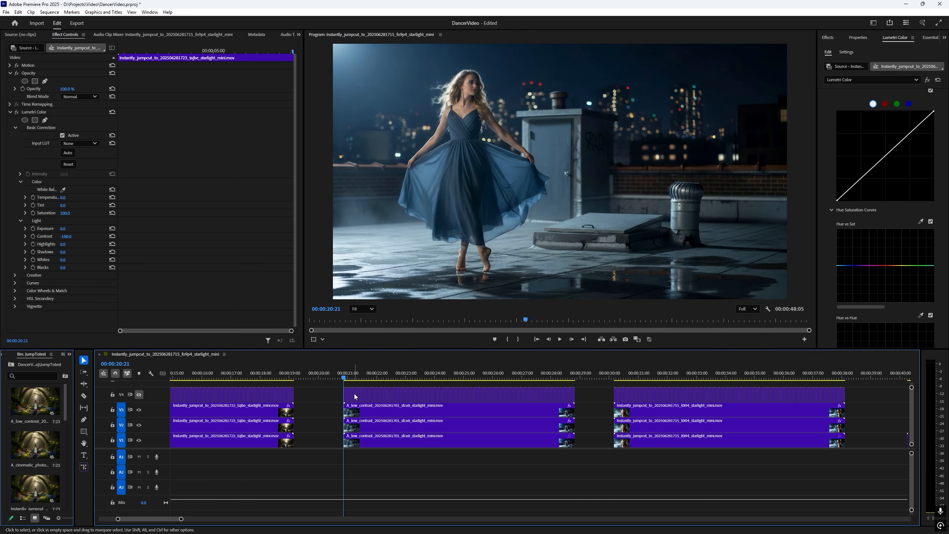
click(138, 395)
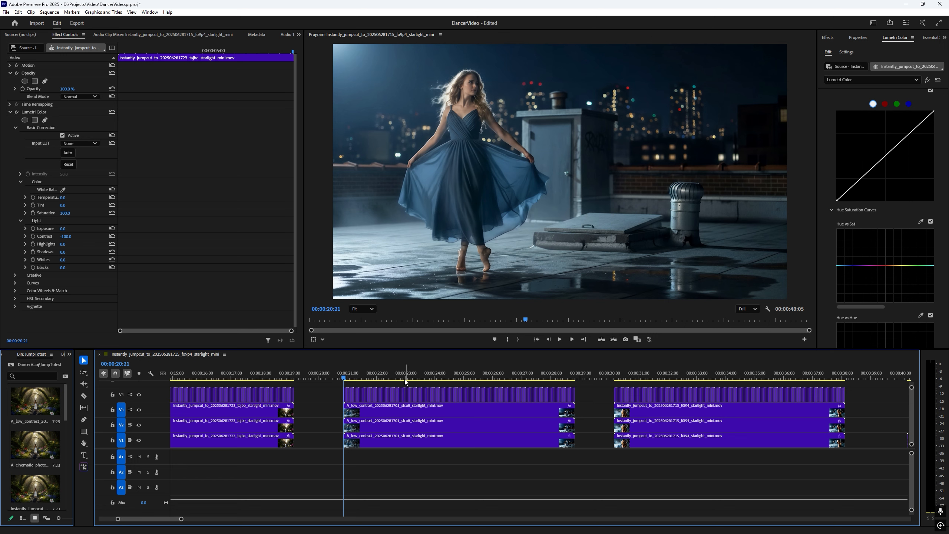
mouse_move(345, 379)
mouse_down()
mouse_move(557, 377)
mouse_move(344, 378)
mouse_up()
click(139, 394)
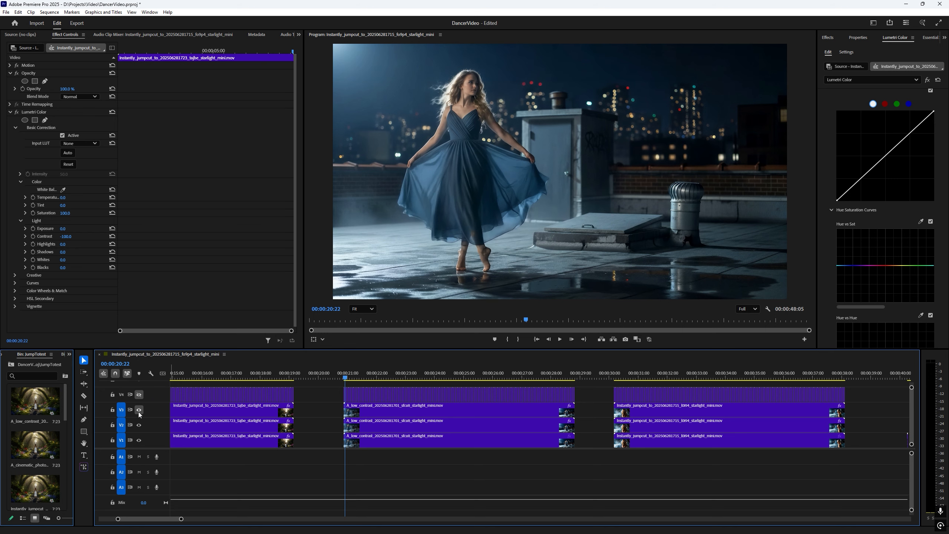
Step: Hide tracks V3 and V2, select the ungraded V1 rooftop clip and play it from its start
click(139, 410)
click(139, 425)
click(397, 442)
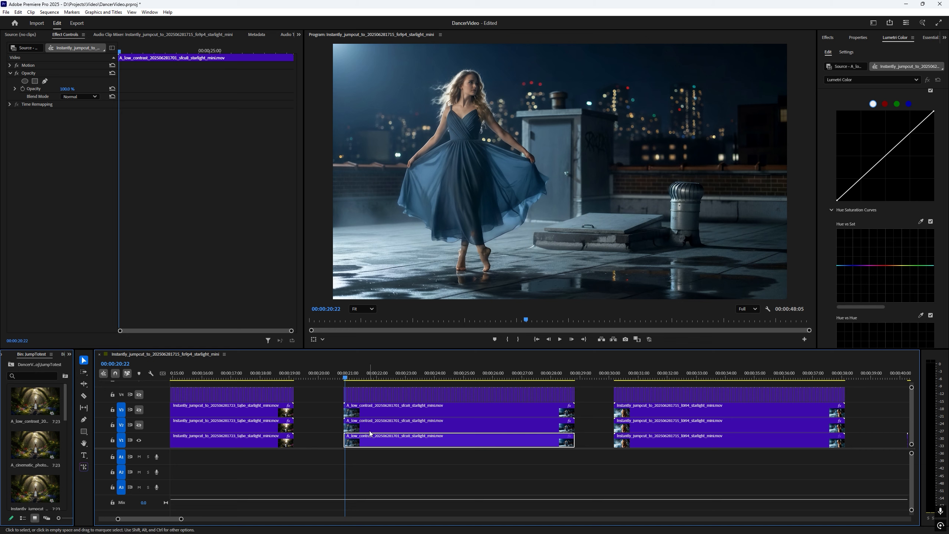
key(space)
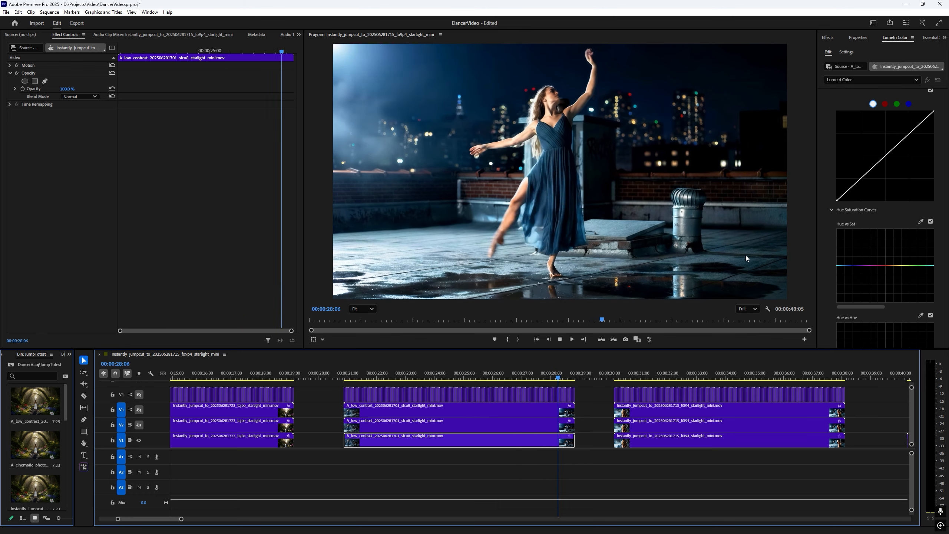
key(space)
Step: Check the V1 rooftop clip's end frame, replay the clip from its start and park at 00:00:28:17
click(572, 378)
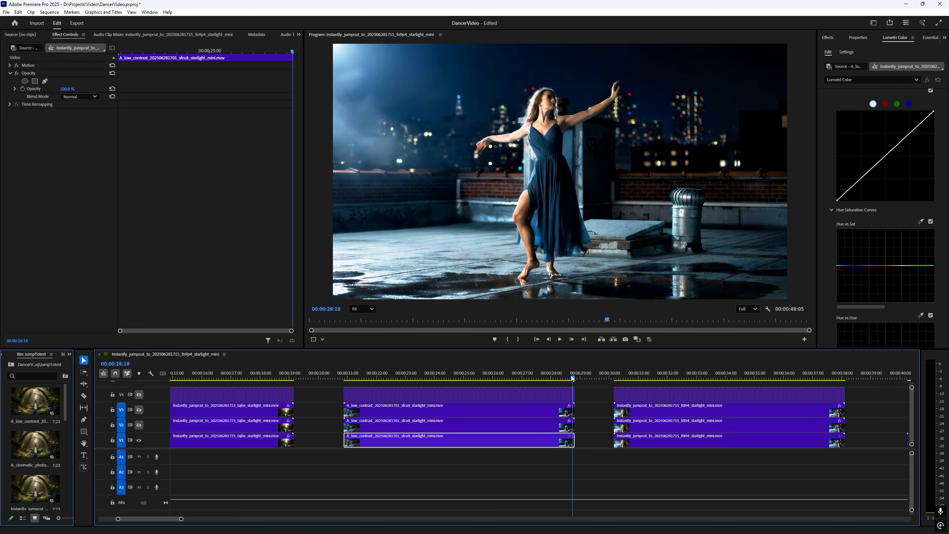
drag(567, 374, 347, 374)
key(space)
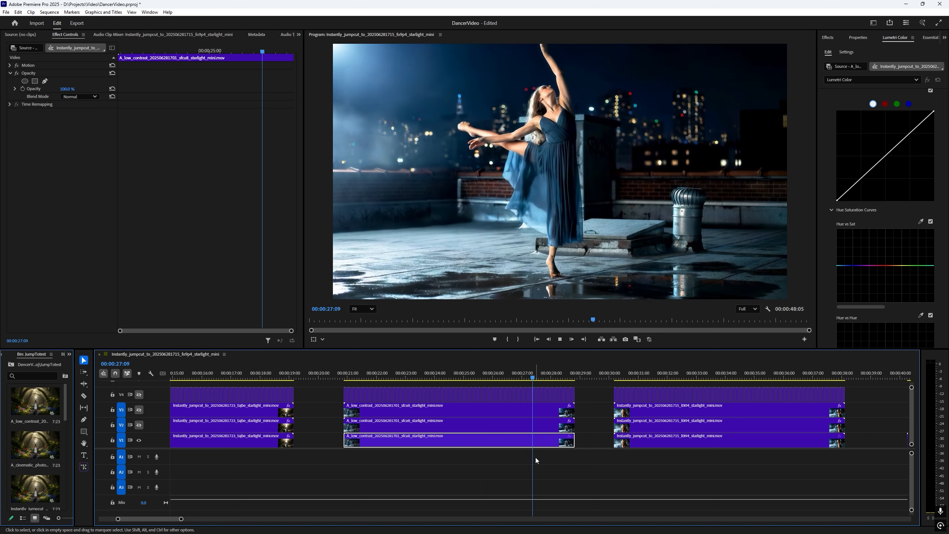
drag(567, 375, 573, 377)
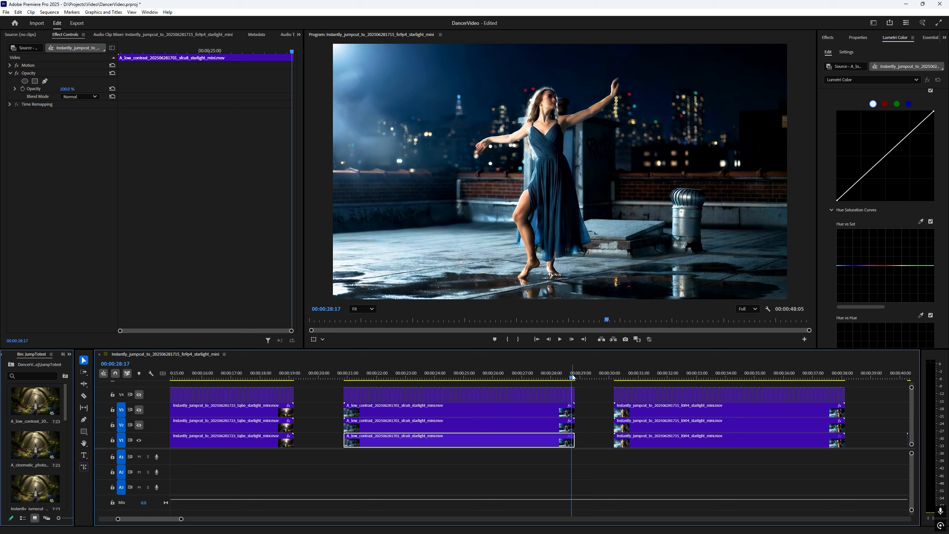
Step: Compare the ungraded V1 end frame with the V4 reference still by toggling track V4, leaving it hidden
click(140, 395)
click(140, 394)
click(140, 394)
click(140, 394)
click(139, 394)
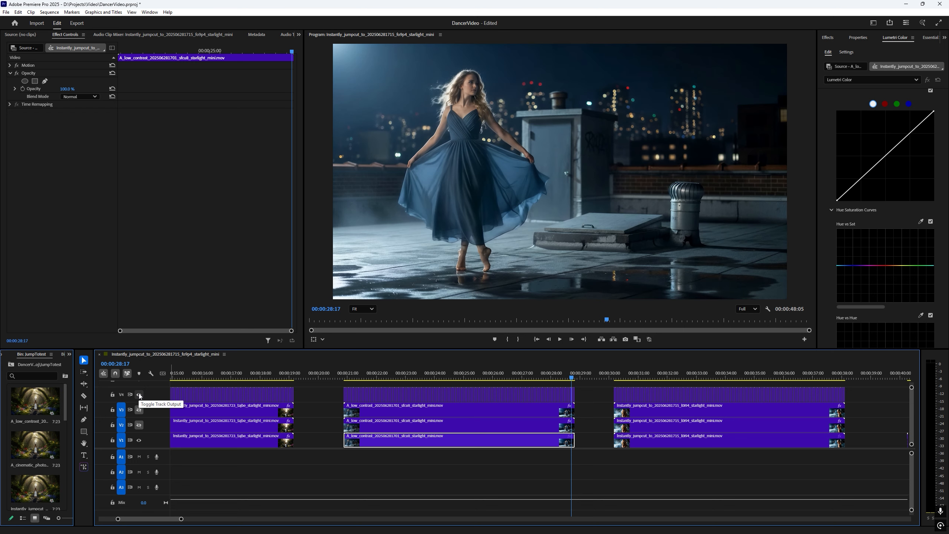
click(139, 394)
click(139, 394)
click(139, 396)
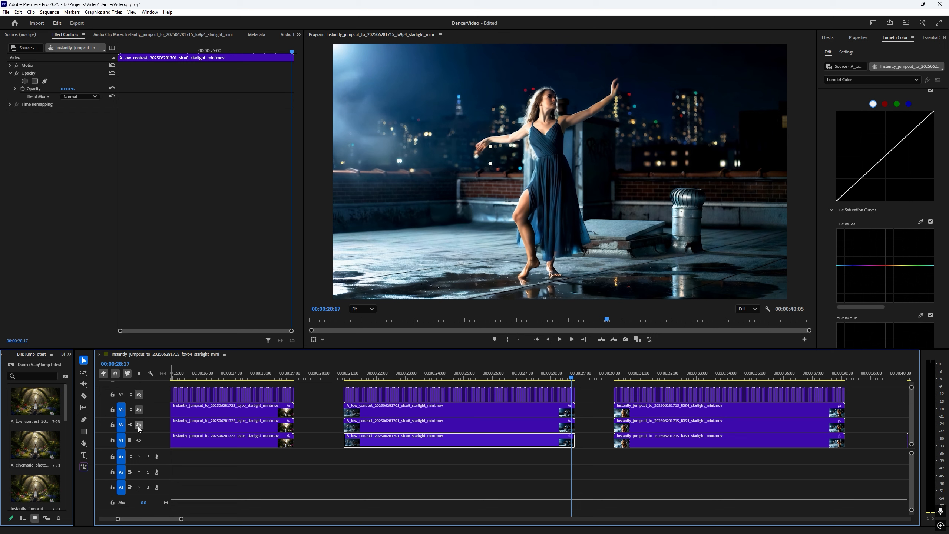
Step: Select the graded V2 rooftop clip and make track V2 visible at 00:00:28:17
click(418, 427)
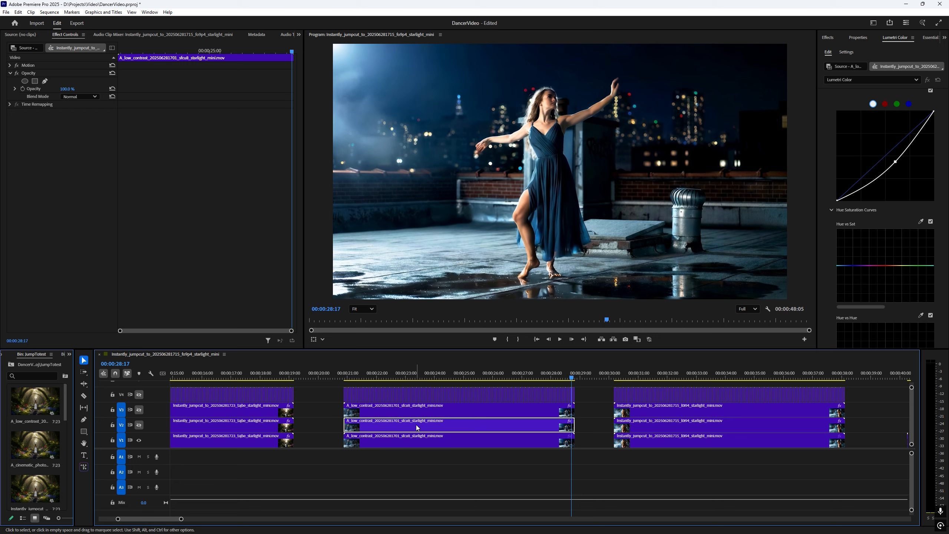
click(139, 425)
drag(572, 377, 571, 379)
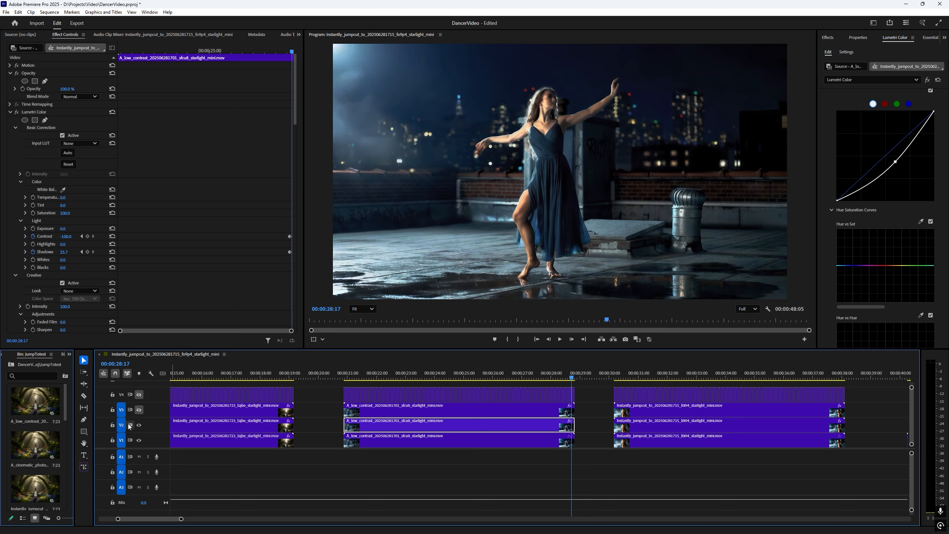
Step: Compare the graded V2 end frame with the V4 reference still by toggling track V4's visibility
click(139, 395)
click(139, 394)
click(139, 395)
click(138, 396)
click(139, 395)
click(139, 395)
click(139, 395)
click(138, 395)
Step: Go to the V2 rooftop clip's Contrast keyframe at 00:00:28:15 and set Contrast to -150
scroll(822, 175, up, 2)
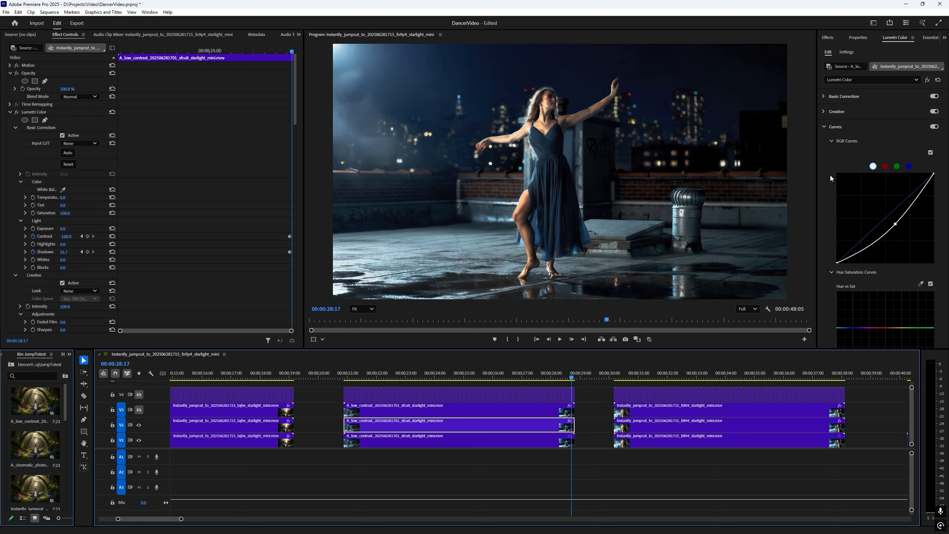
click(82, 236)
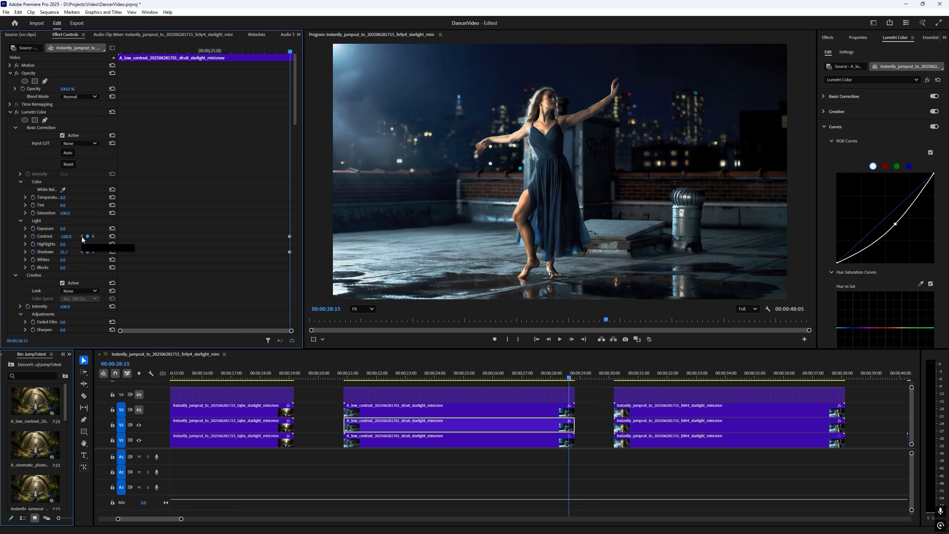
click(824, 97)
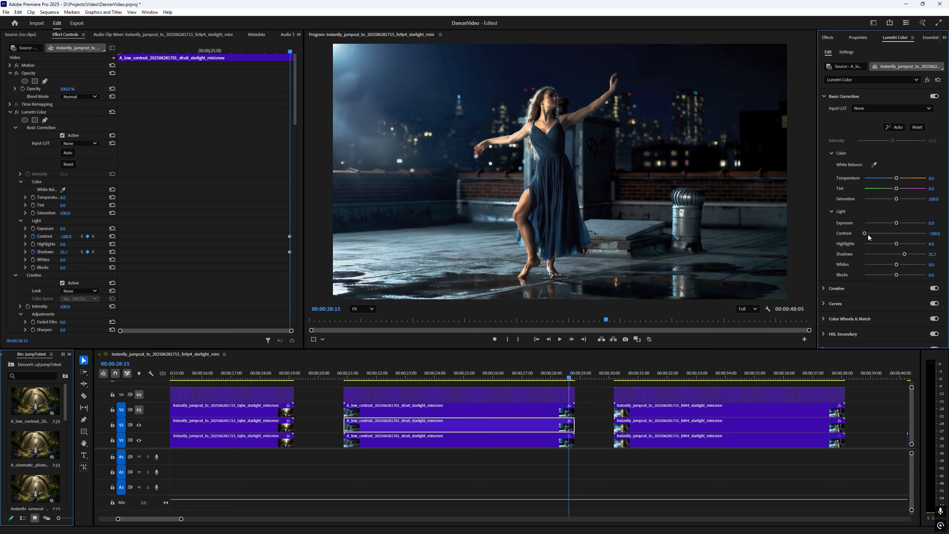
drag(935, 234, 916, 234)
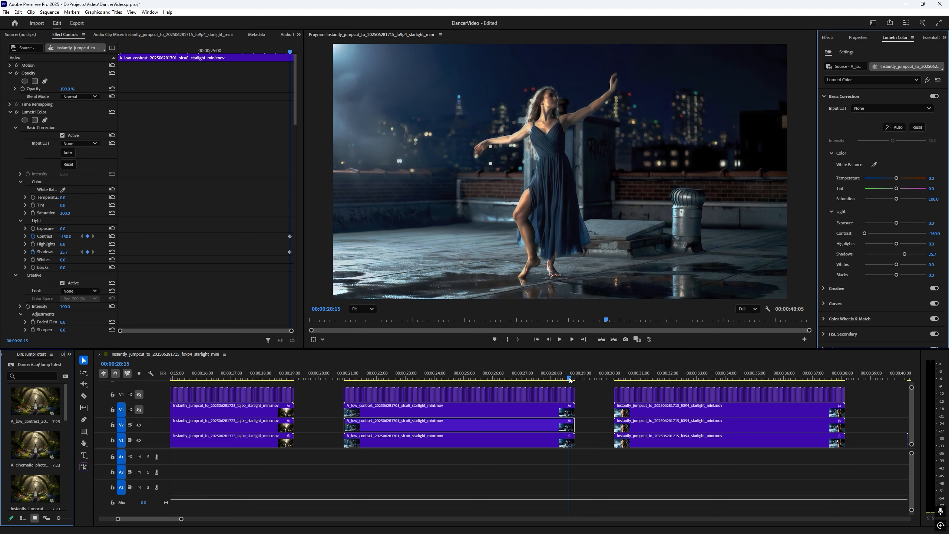
Step: Move to the V2 rooftop clip's end at 00:00:28:18 and examine its Creative adjustments, including Vibrance
mouse_move(570, 377)
mouse_down()
mouse_move(479, 384)
mouse_move(574, 385)
mouse_up()
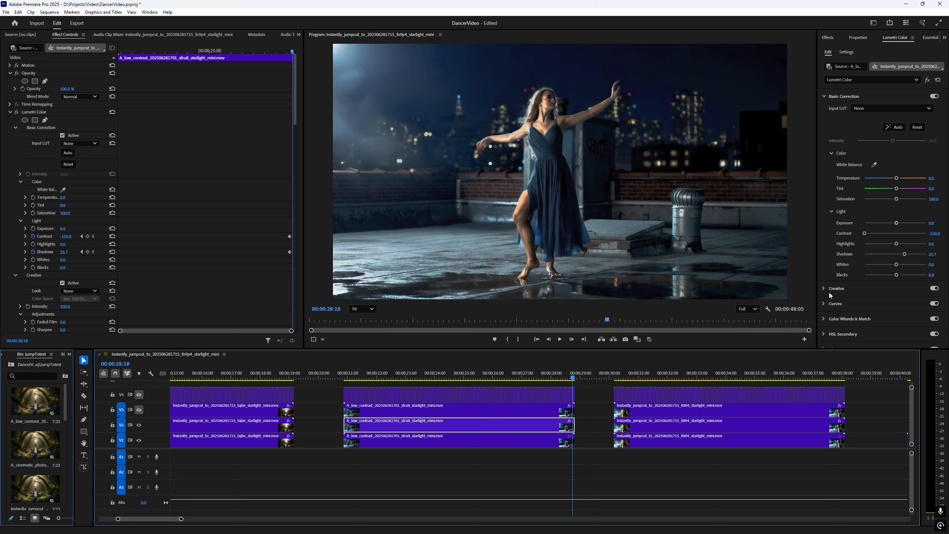
scroll(829, 293, down, 1)
click(823, 267)
scroll(830, 262, down, 5)
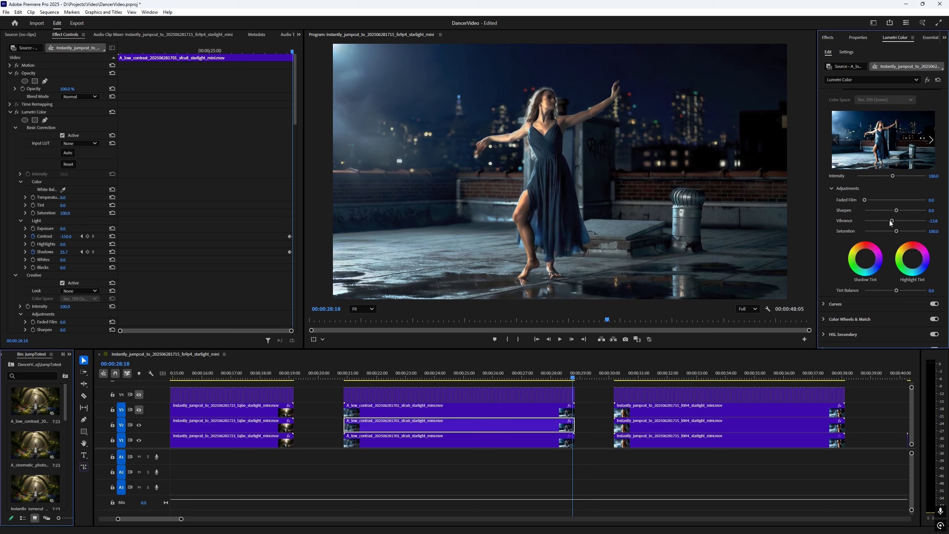
scroll(825, 265, down, 1)
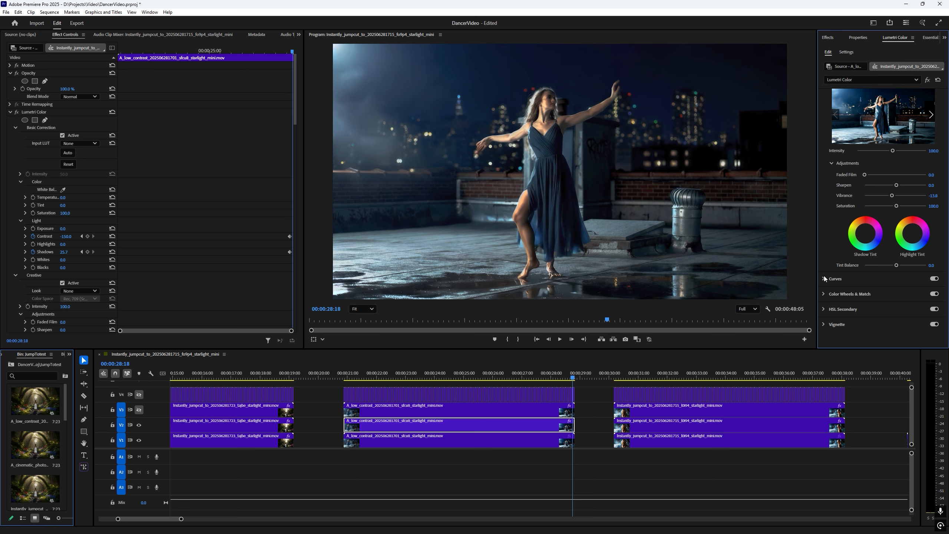
Step: Try straightening the V2 rooftop clip's RGB master curve to compare brightness, and undo the change
click(824, 279)
drag(896, 209, 896, 224)
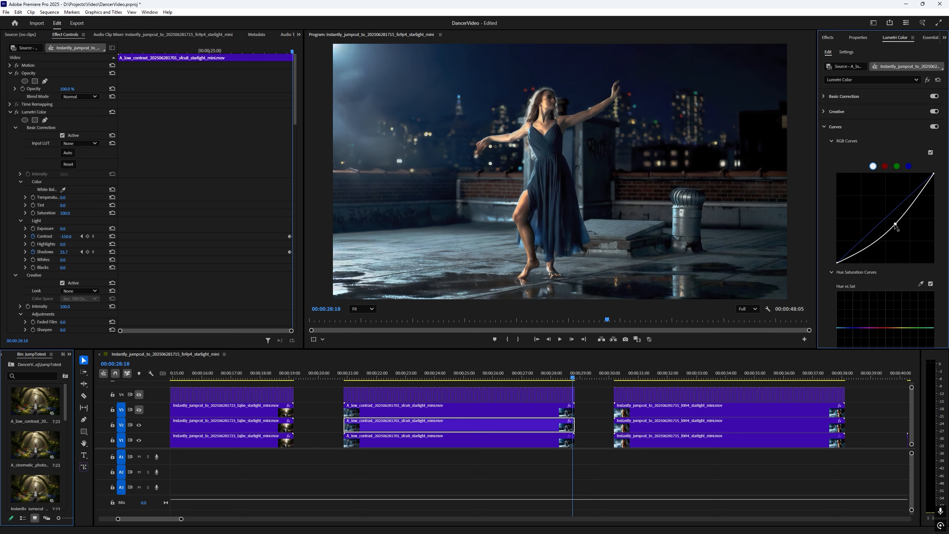
drag(896, 225, 886, 218)
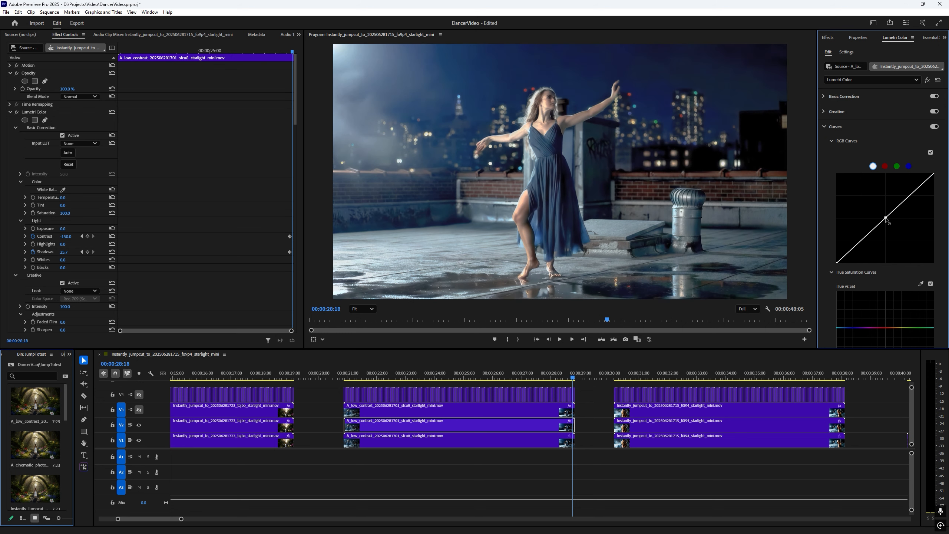
key(ctrl+z)
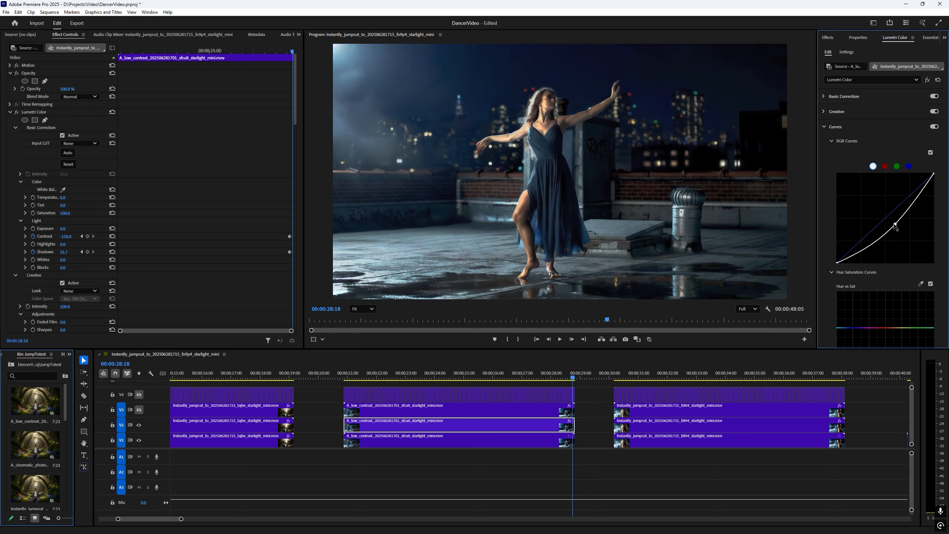
Step: Toggle track V4 repeatedly to compare the regraded V2 frame at 00:00:28:18 with the reference, leaving V4 hidden
click(139, 395)
click(139, 395)
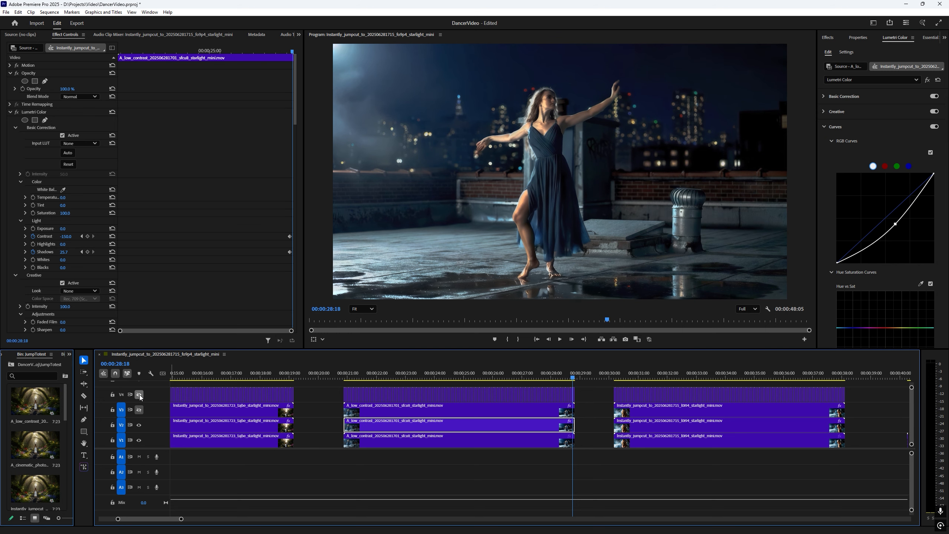
click(139, 395)
click(139, 395)
click(139, 395)
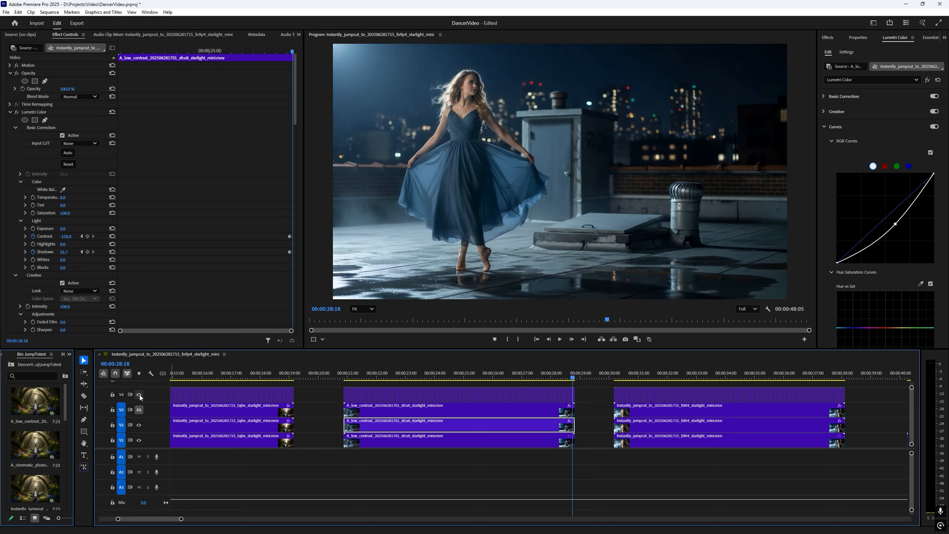
click(139, 395)
click(139, 395)
click(139, 395)
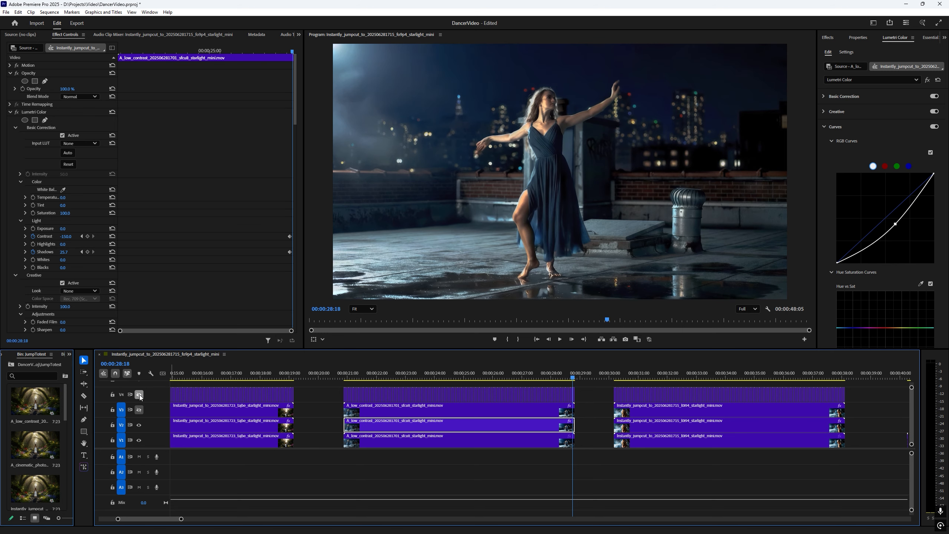
click(140, 395)
click(139, 395)
click(139, 395)
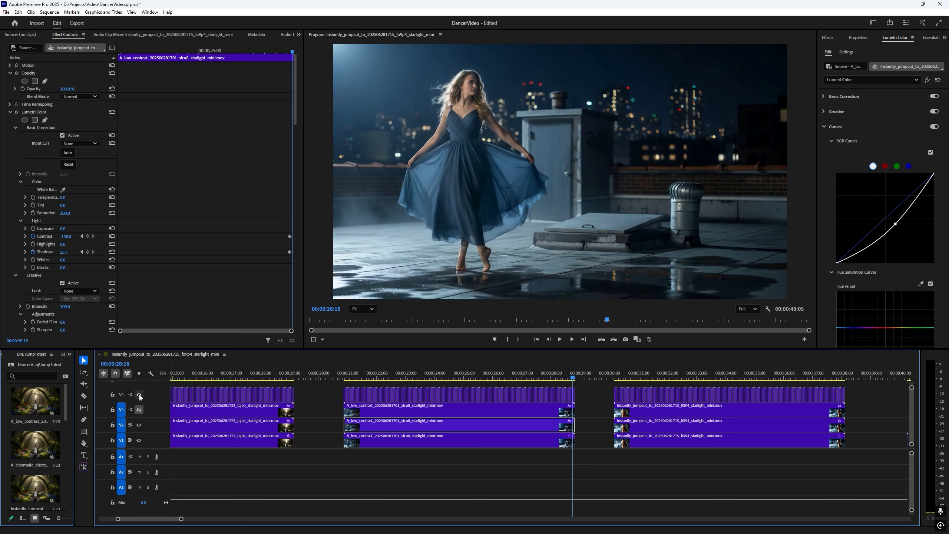
click(139, 395)
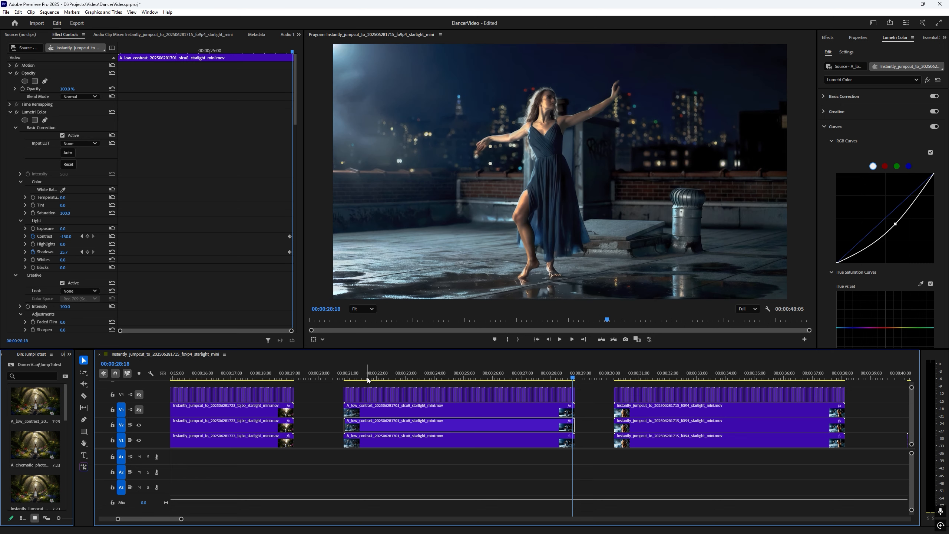
Step: Return to the rooftop clips' start at 00:00:20:21 and examine the V3 clip's opacity, Lumetri keyframes, Creative and Curves settings
click(354, 380)
drag(354, 379, 342, 380)
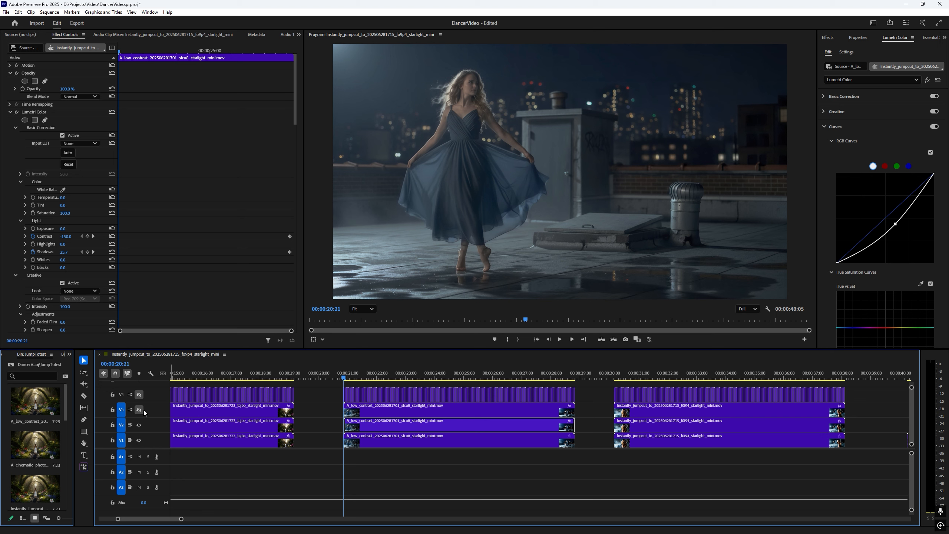
click(384, 414)
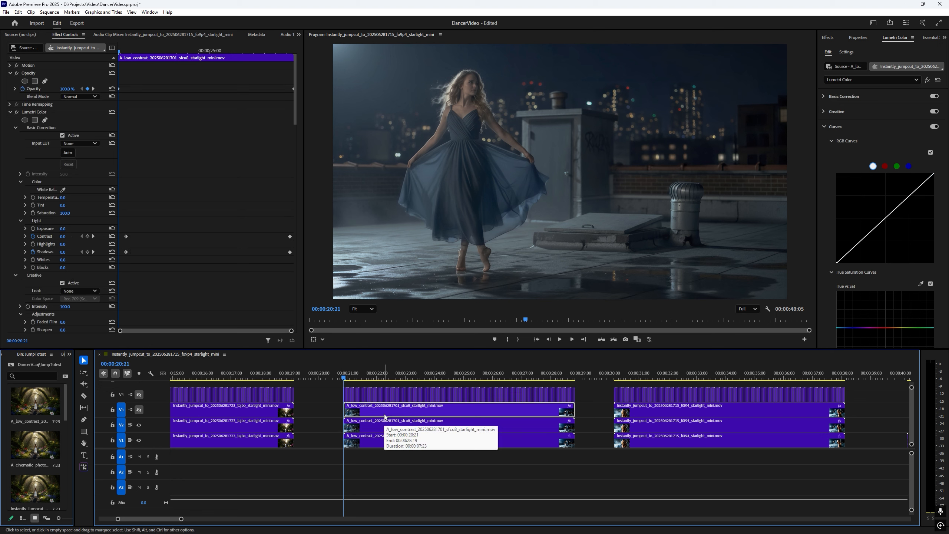
click(364, 444)
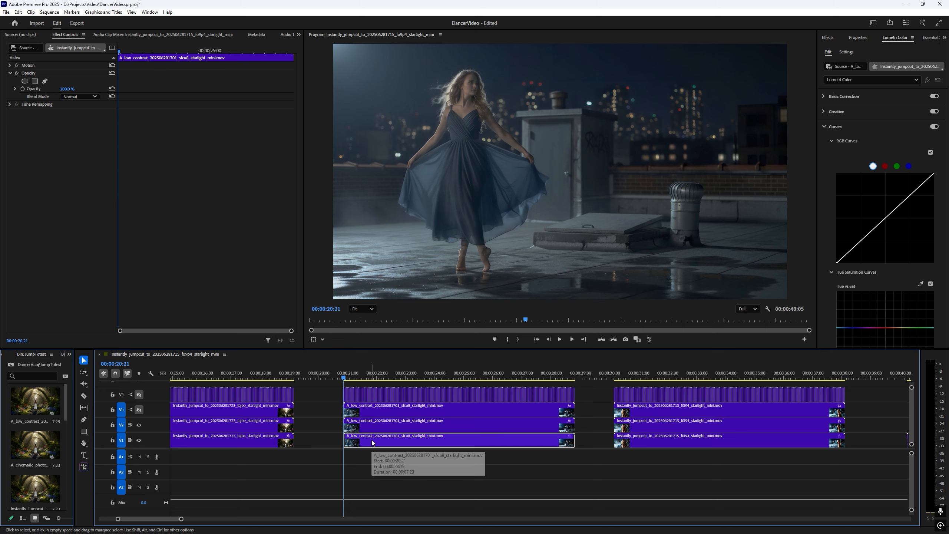
click(359, 408)
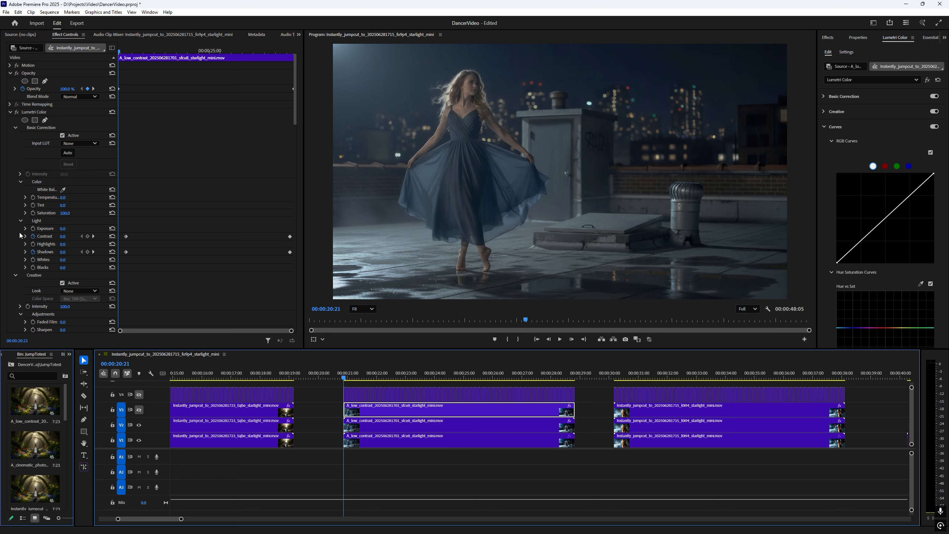
scroll(19, 232, down, 3)
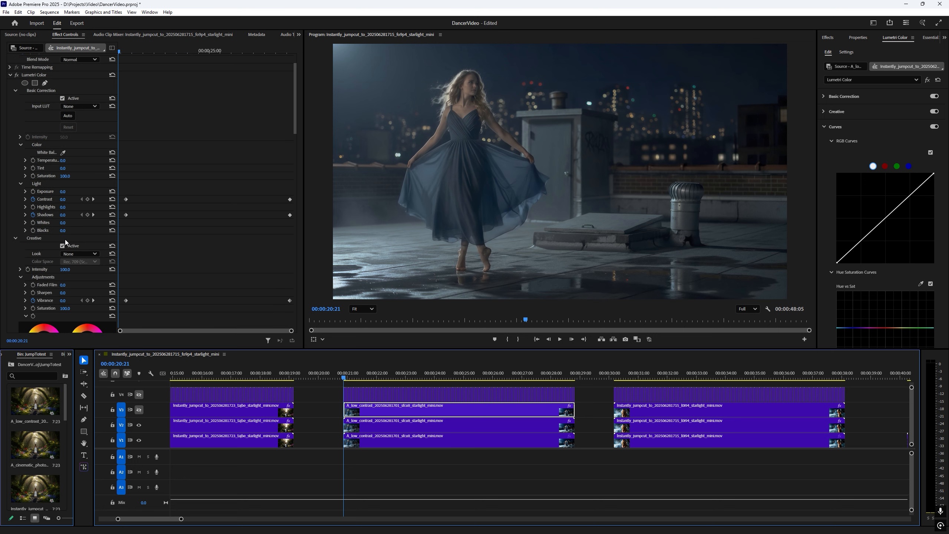
scroll(65, 239, down, 4)
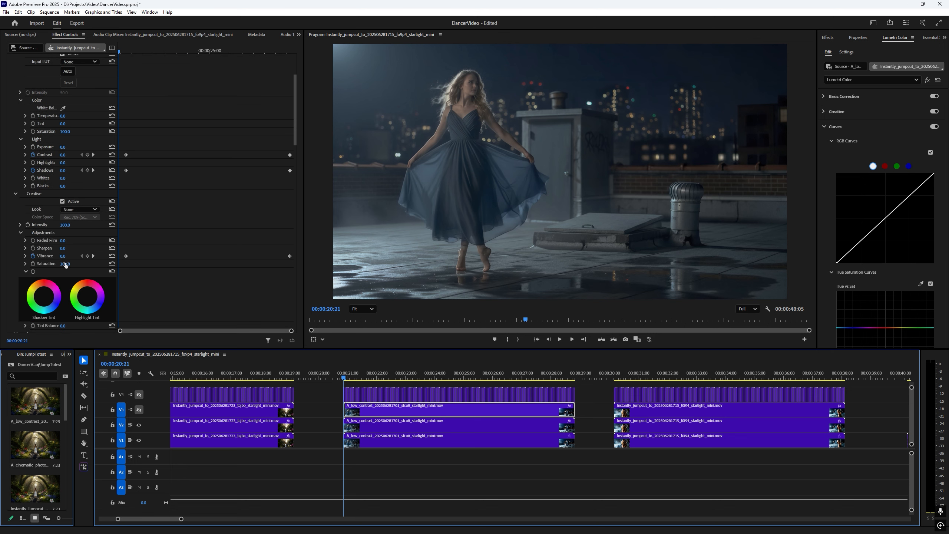
scroll(64, 263, down, 9)
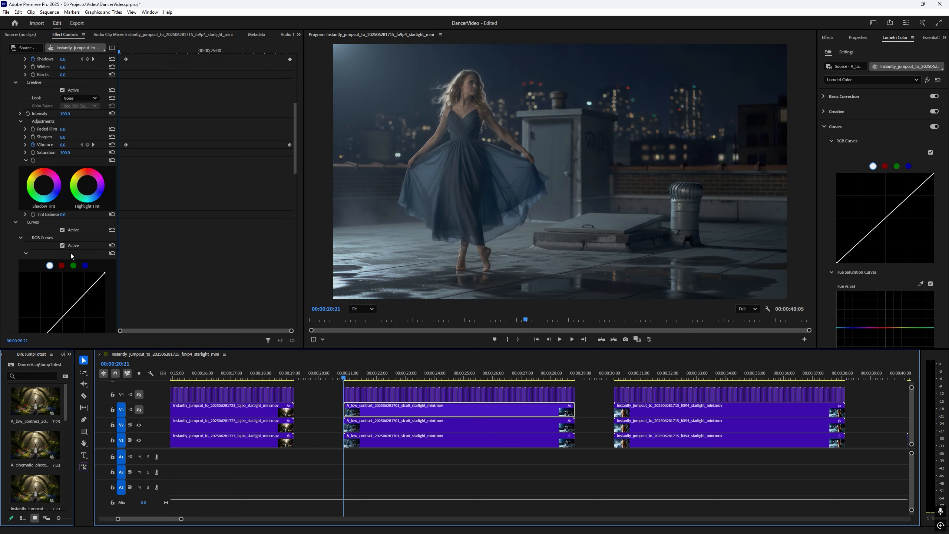
scroll(71, 253, down, 5)
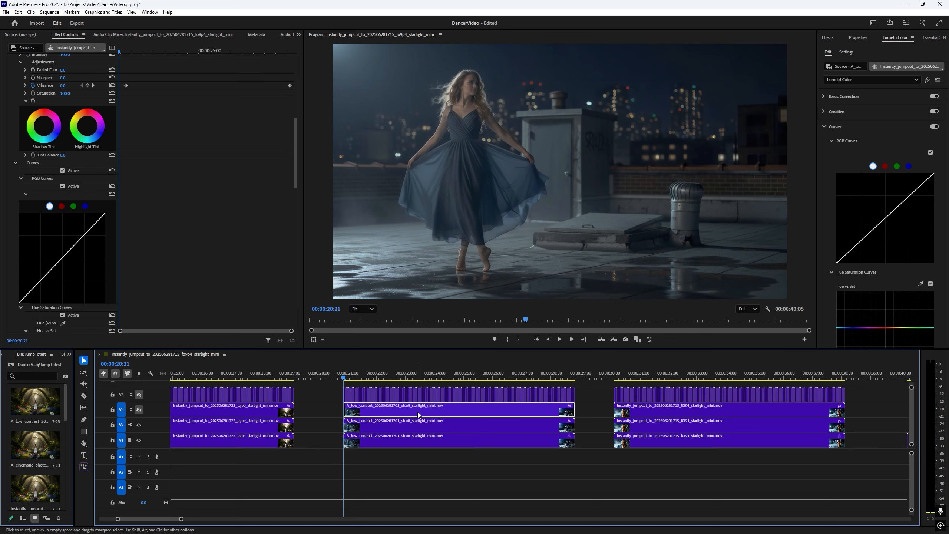
Step: Remove the Motion, Opacity, Time Remapping and Lumetri Color attributes from the V3 rooftop clip
right_click(385, 404)
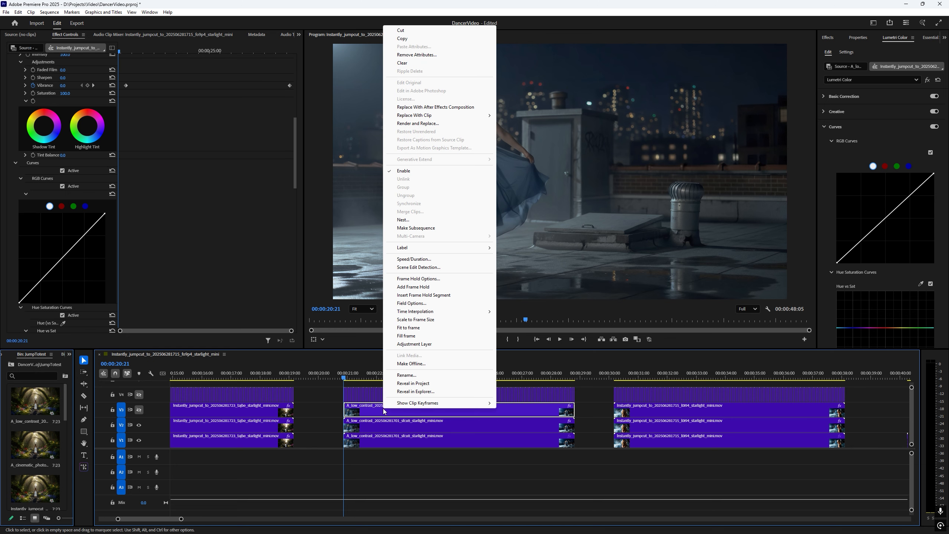
click(407, 56)
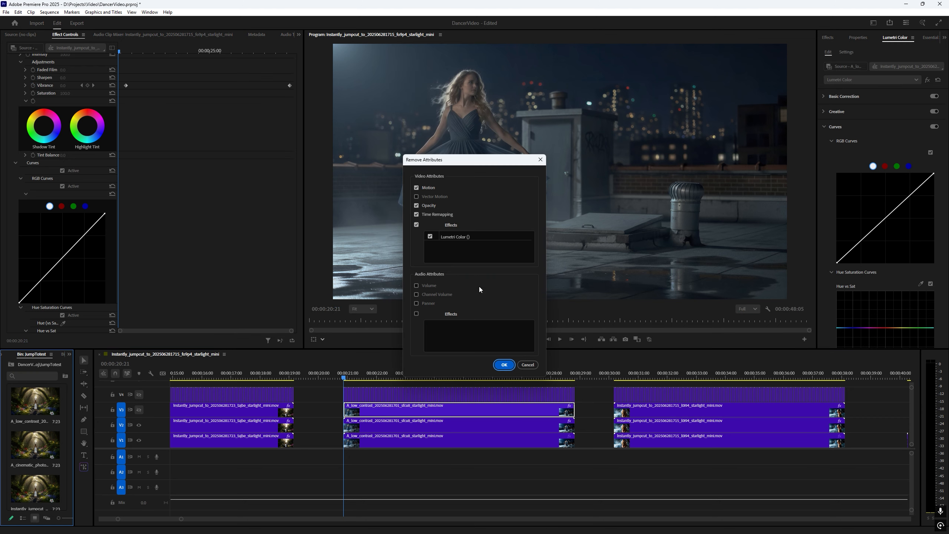
click(499, 366)
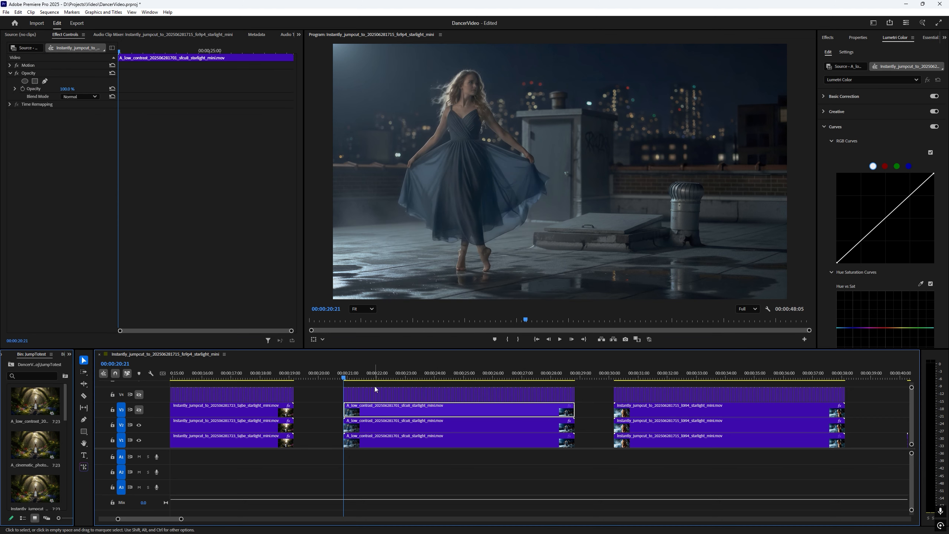
Step: Toggle track V3 while scrubbing the rooftop clips' opening frames to compare it with the graded V2 clip, leaving V3 hidden
mouse_move(345, 379)
mouse_down()
mouse_move(393, 377)
mouse_move(341, 387)
mouse_move(353, 387)
mouse_up()
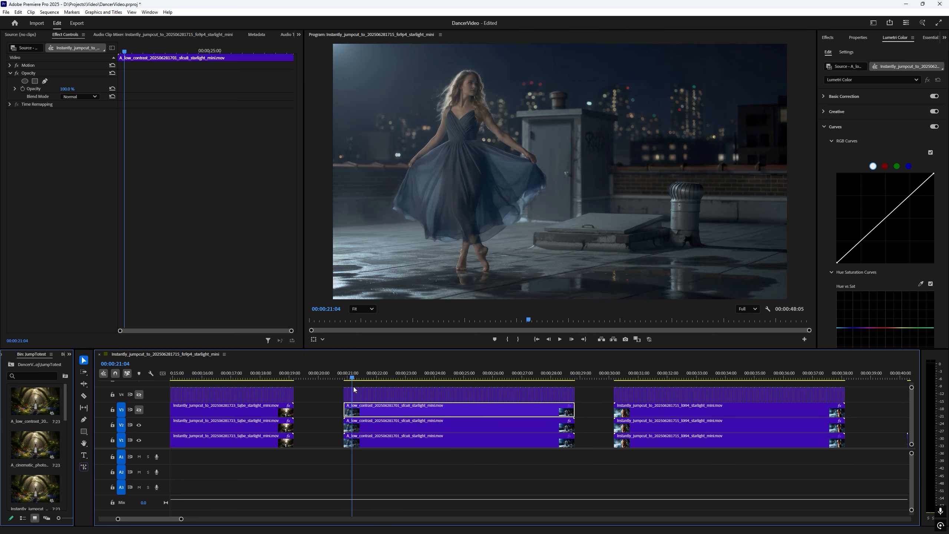
click(137, 410)
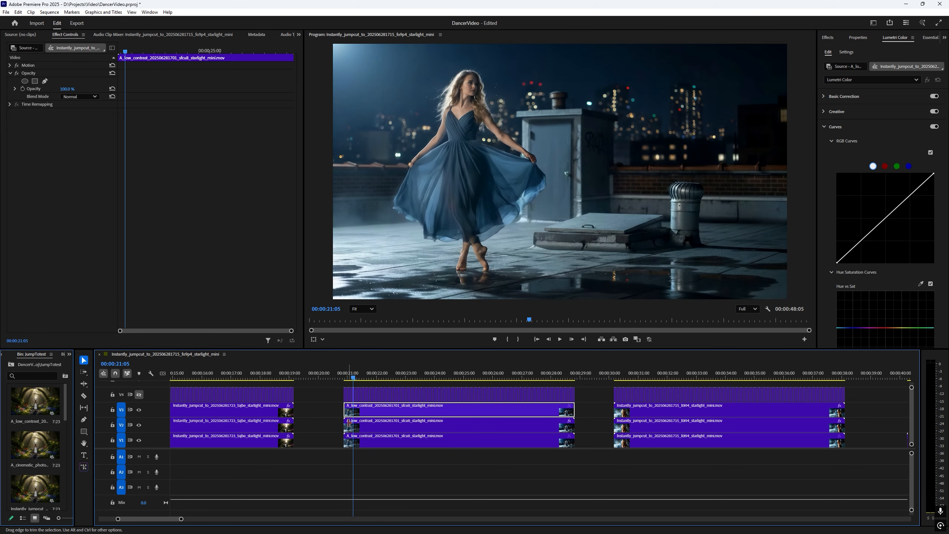
click(351, 380)
drag(351, 380, 347, 377)
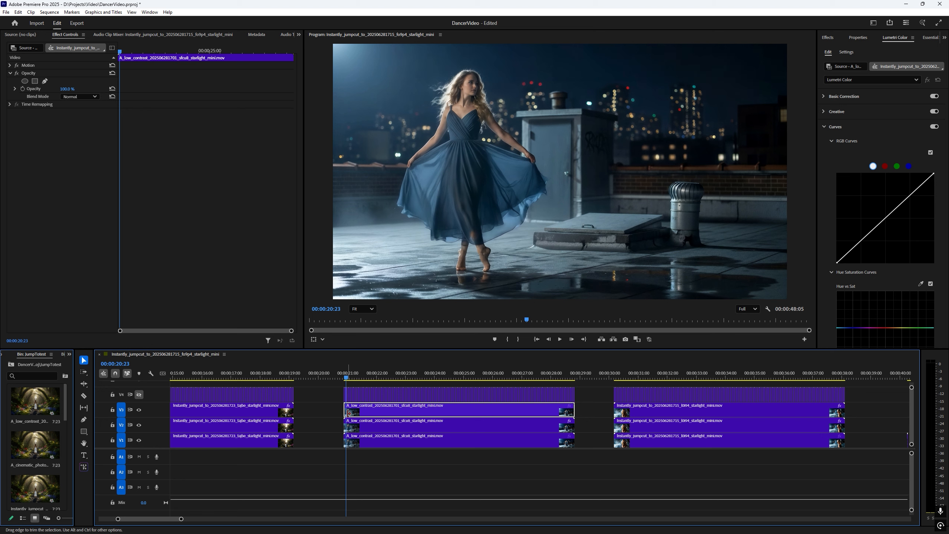
click(139, 409)
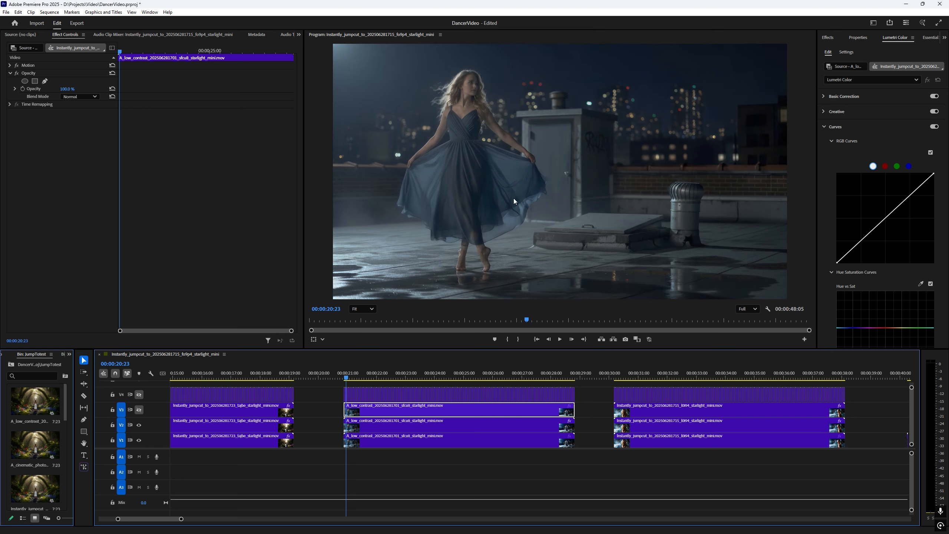
mouse_move(347, 375)
mouse_down()
mouse_move(566, 377)
mouse_move(344, 380)
mouse_up()
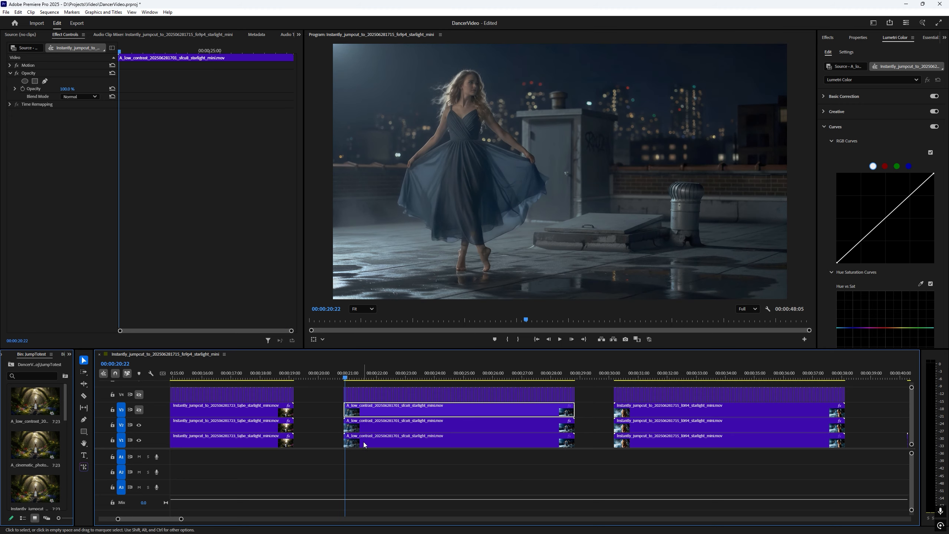
Step: Examine the V2 rooftop clip's Lumetri Contrast, Shadows and Vibrance keyframe settings and scrub its opening frames
click(374, 425)
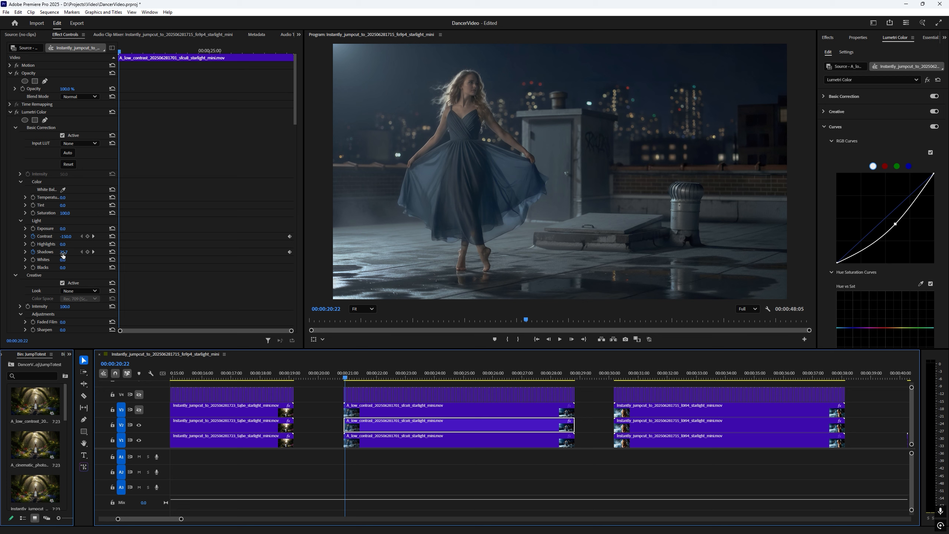
scroll(55, 317, down, 1)
scroll(55, 316, down, 1)
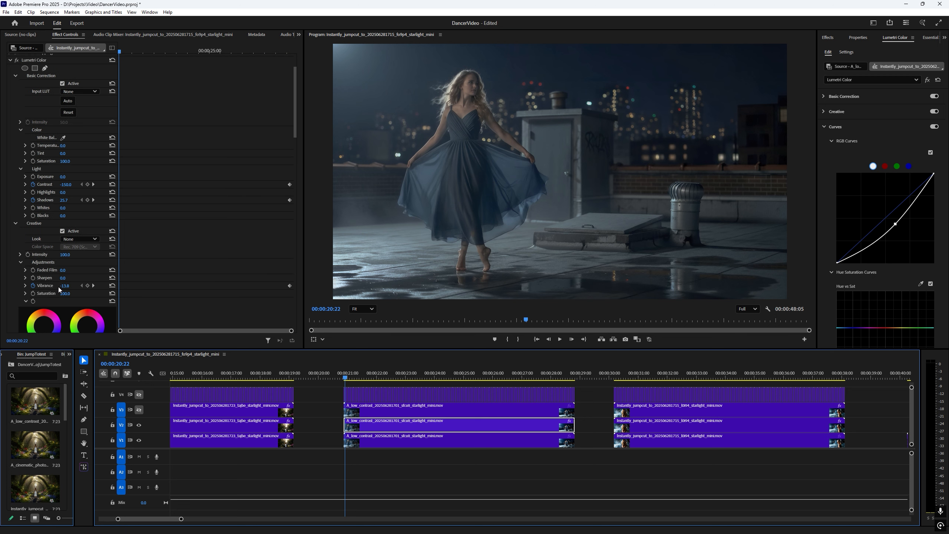
drag(369, 376, 350, 391)
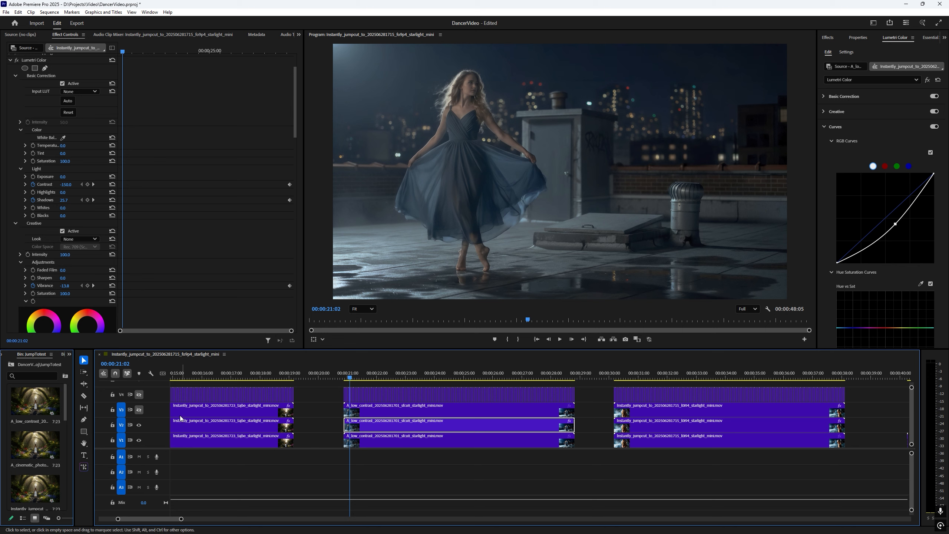
Step: Show track V3 again, select its rooftop clip and scrub through its first frames
click(139, 409)
click(357, 413)
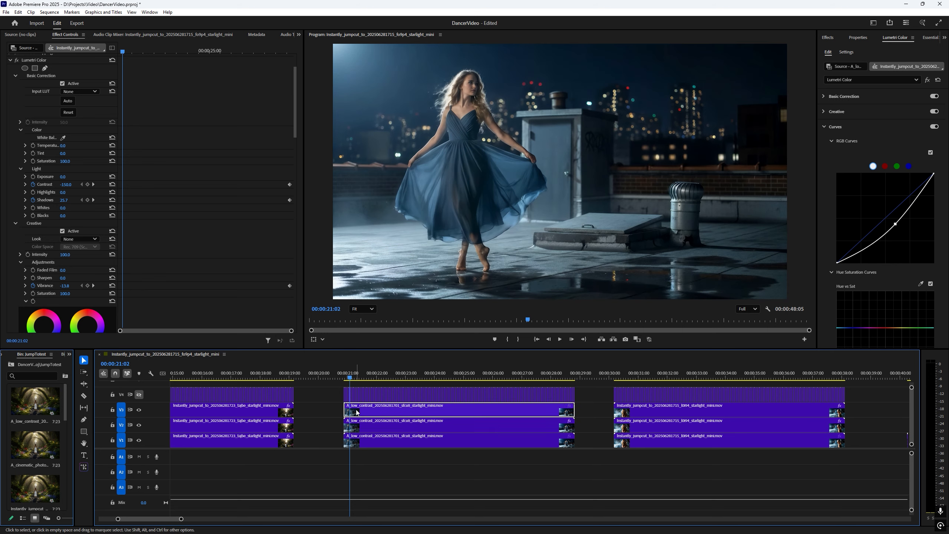
drag(349, 378, 356, 379)
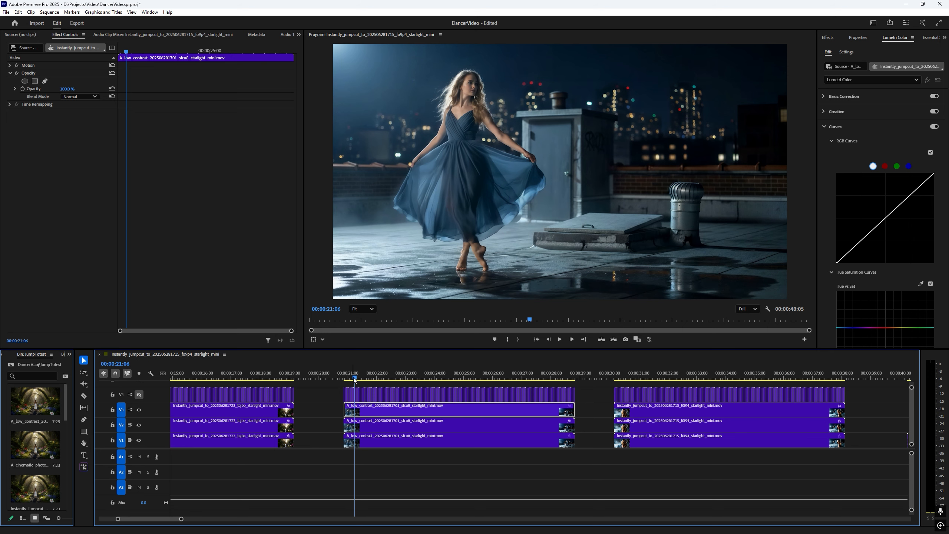
drag(352, 381, 343, 380)
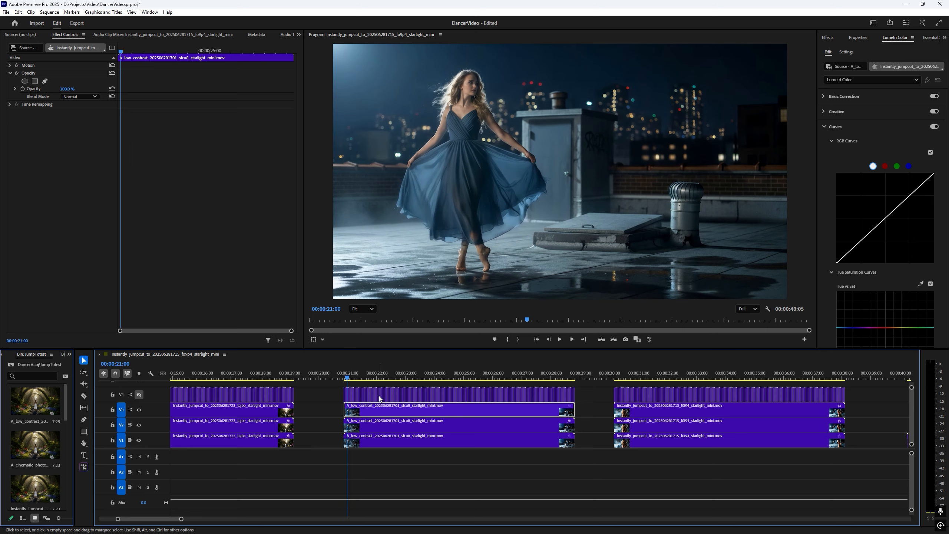
Step: Start opacity keyframing on the V3 rooftop clip at its first frame, 00:00:20:21, with a 100% keyframe
key(Left)
key(Left)
key(Left)
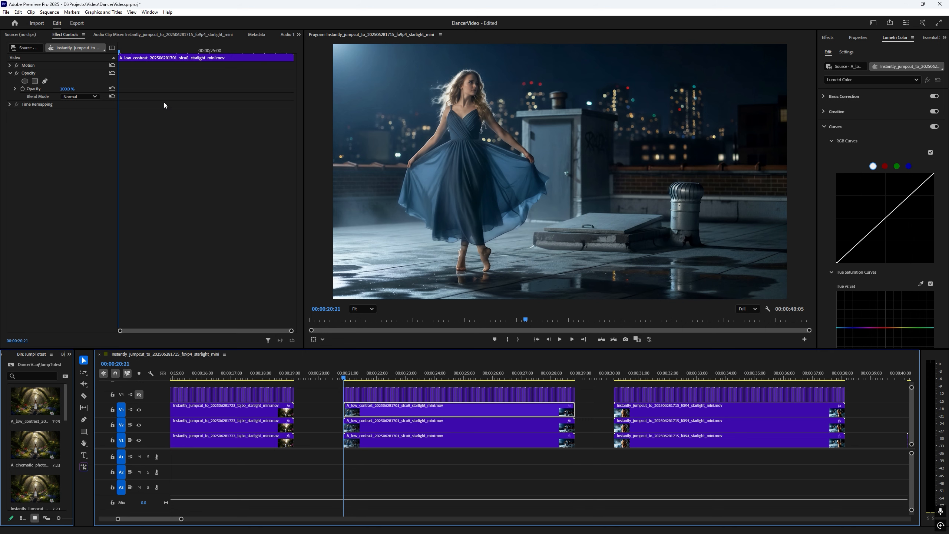
click(22, 89)
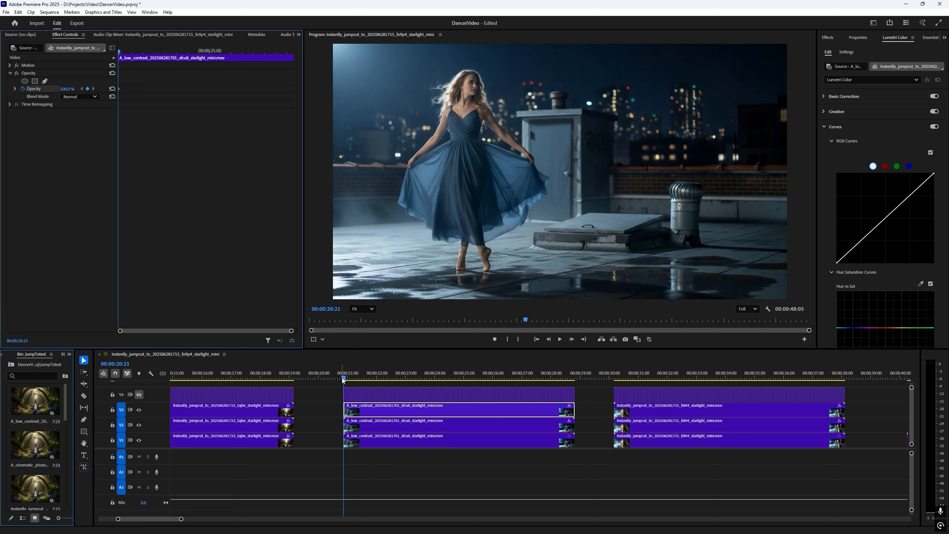
Step: Add an opacity keyframe at the V3 rooftop clip's end, 00:00:28:20, and set it to 0%
key(Down)
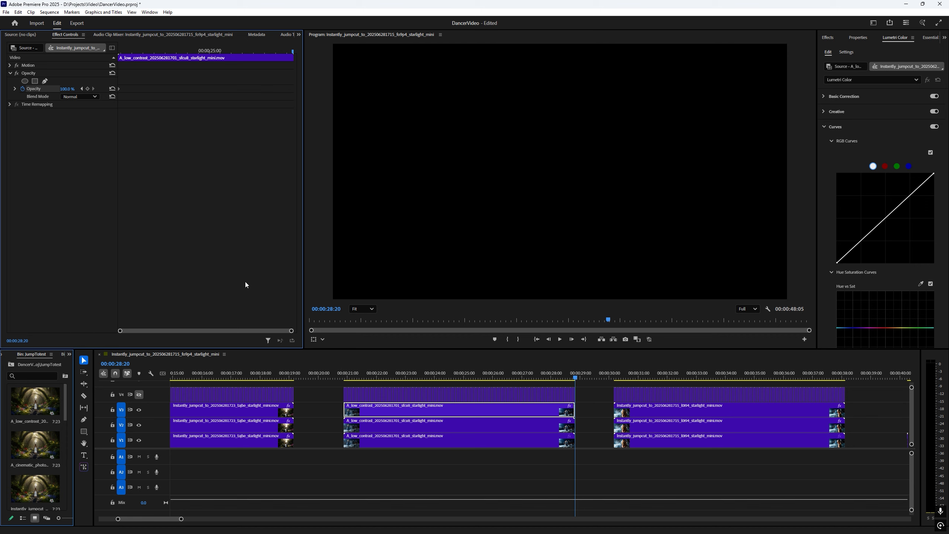
click(88, 89)
click(69, 88)
key(Return)
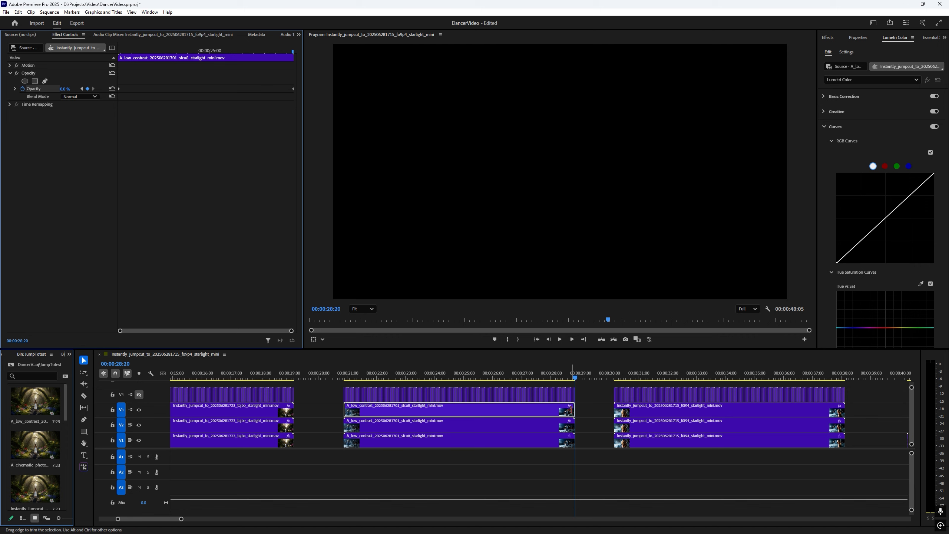
Step: Play the V3 opacity fade from the rooftop clip's start and park the playhead at 00:00:28:17
click(346, 379)
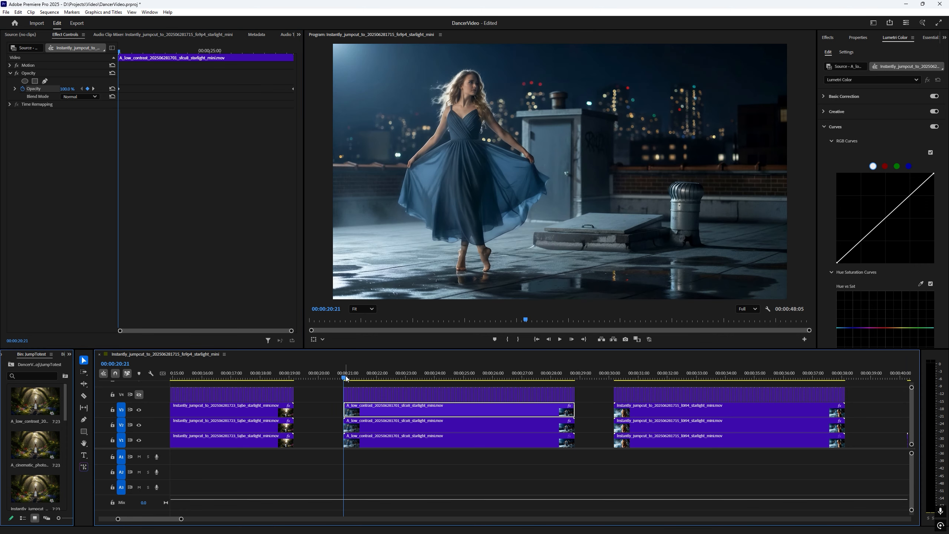
key(space)
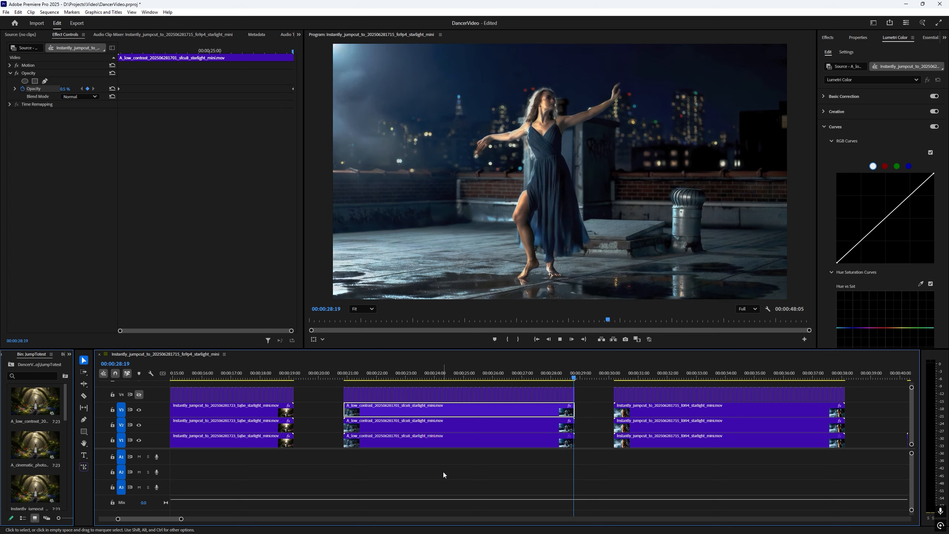
drag(565, 373, 571, 373)
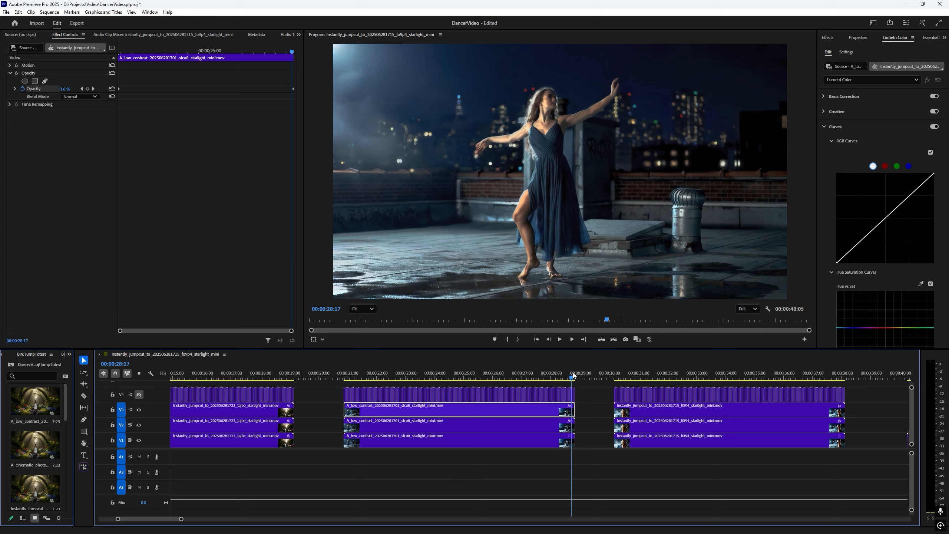
Step: Toggle tracks V2 and V3 to compare the ungraded V1 clip at 00:00:28:17, then scrub the opening frames with both hidden
click(139, 426)
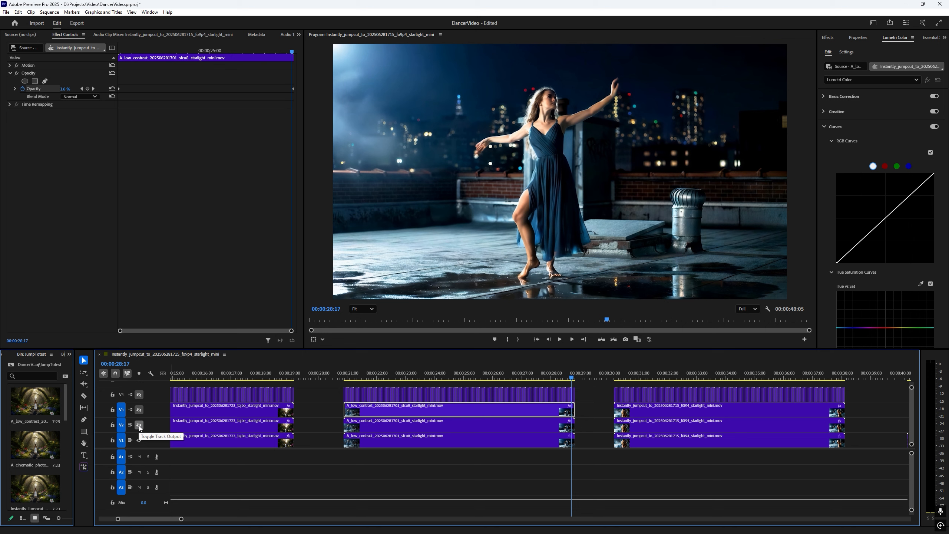
click(139, 410)
click(140, 426)
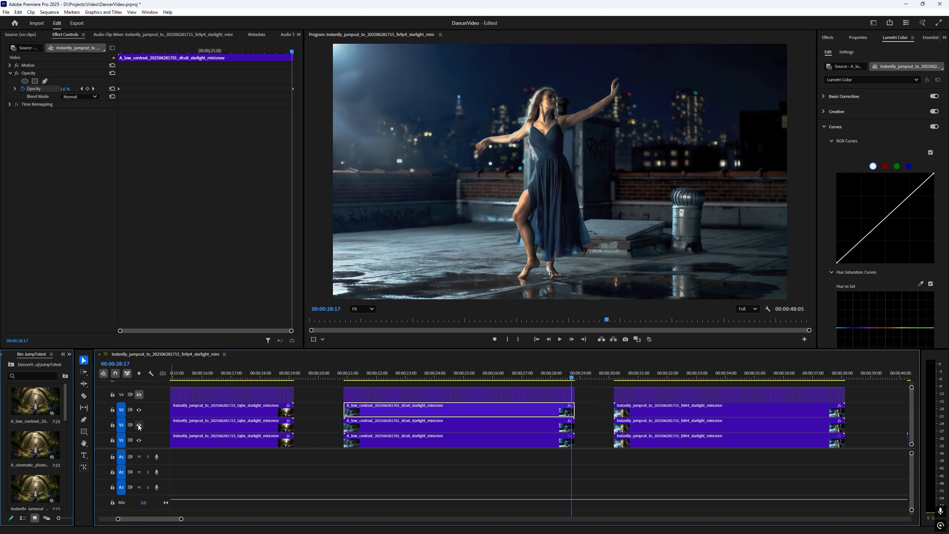
click(140, 410)
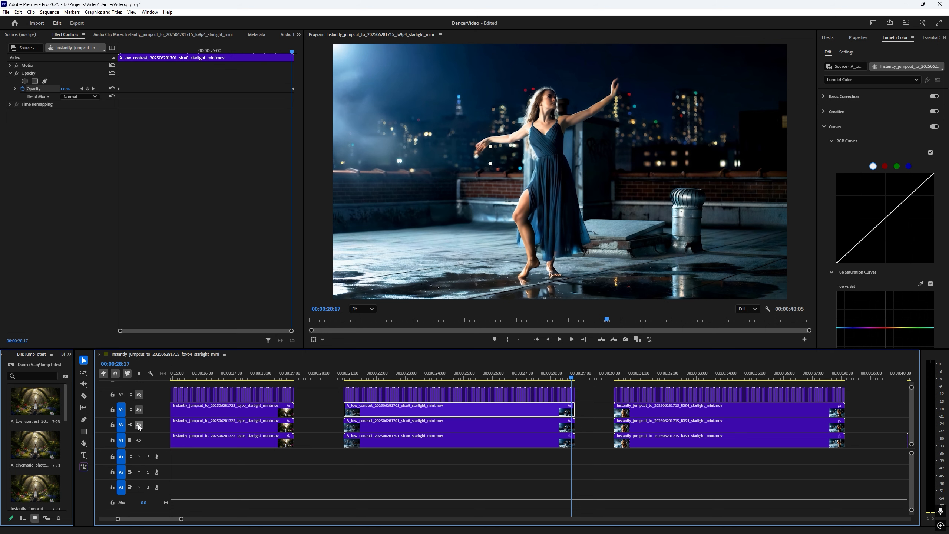
click(139, 426)
click(349, 376)
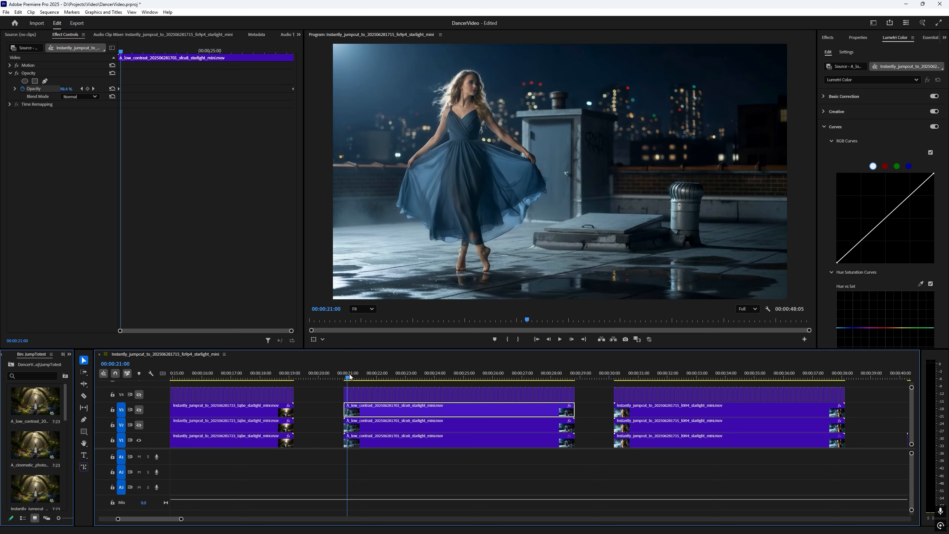
drag(355, 377, 347, 396)
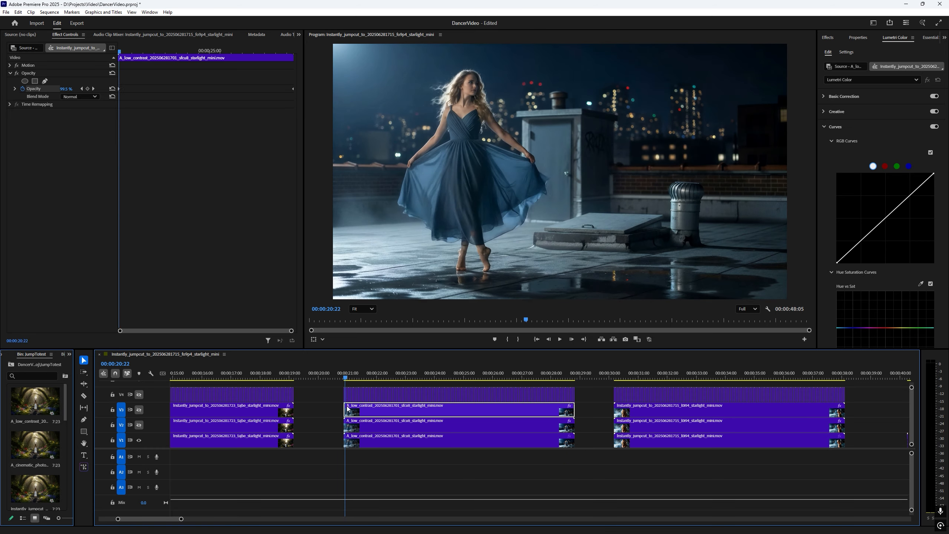
Step: Show tracks V2 and V3 again and play the blended rooftop clip through to its end
click(139, 425)
click(139, 410)
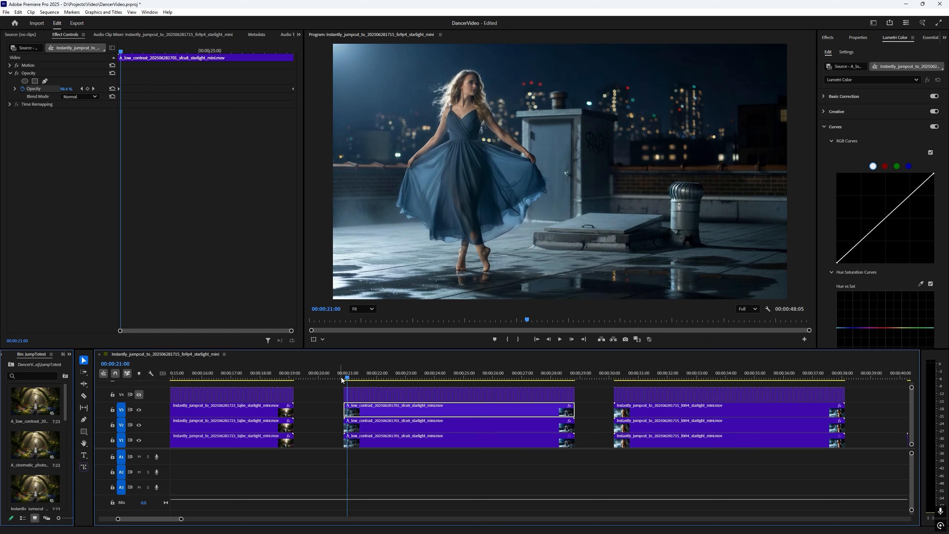
mouse_move(347, 378)
mouse_down()
mouse_move(569, 377)
mouse_move(347, 380)
mouse_up()
key(space)
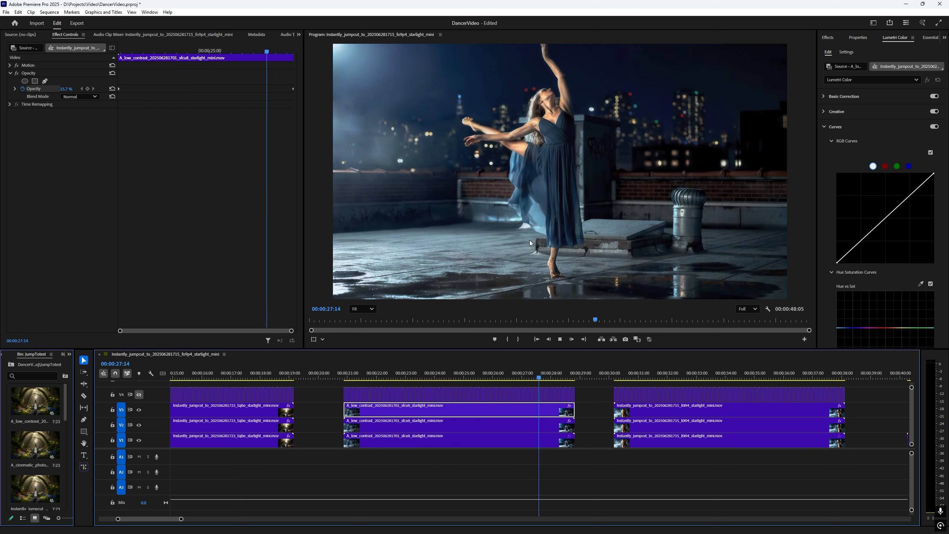
key(space)
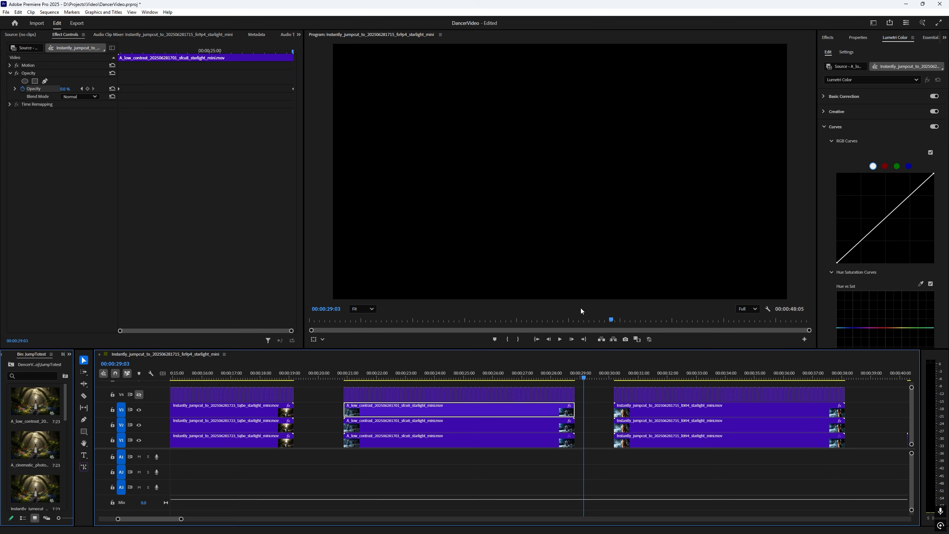
Step: Compare the rooftop frame at 00:00:28:15 with the V4 reference by toggling tracks V2, V3 and V4, leaving V4 hidden
mouse_move(560, 375)
mouse_down()
mouse_move(345, 375)
mouse_move(570, 381)
mouse_up()
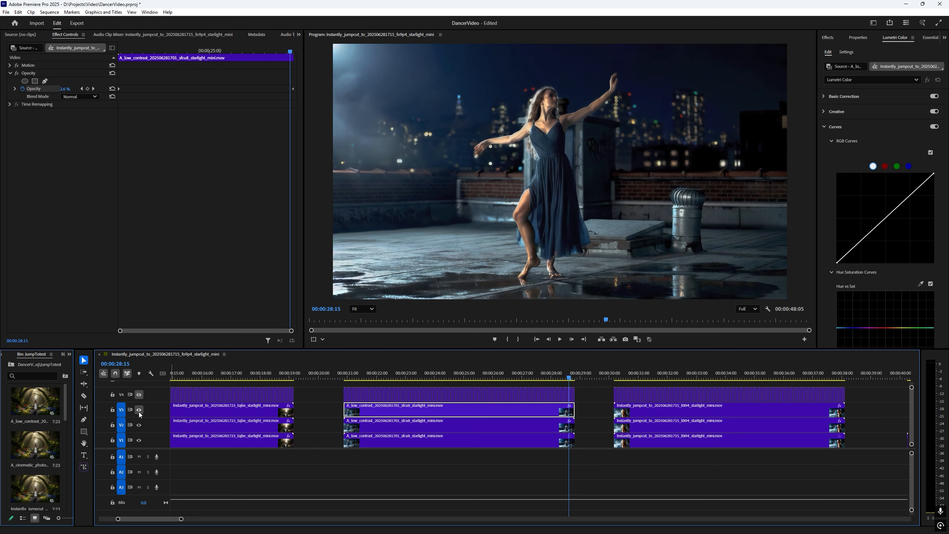
click(139, 427)
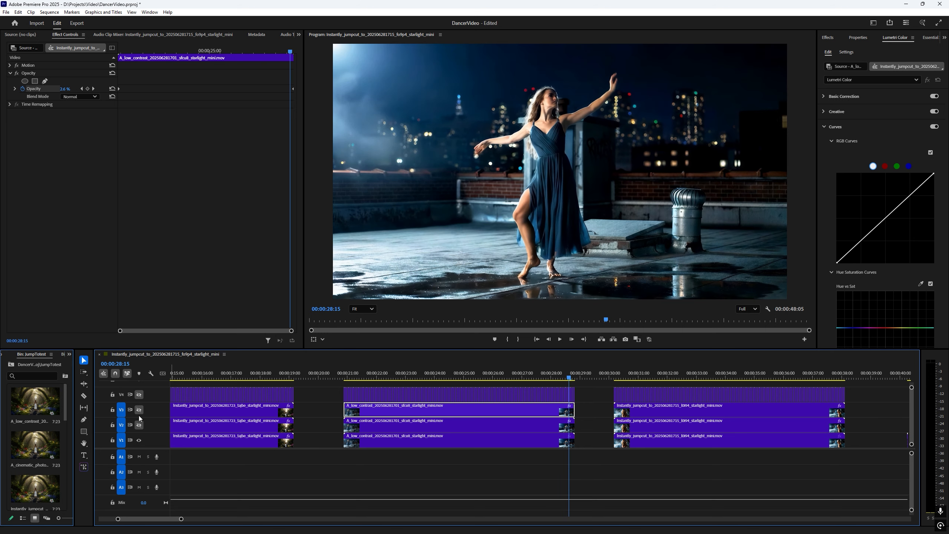
click(139, 395)
click(139, 395)
click(138, 395)
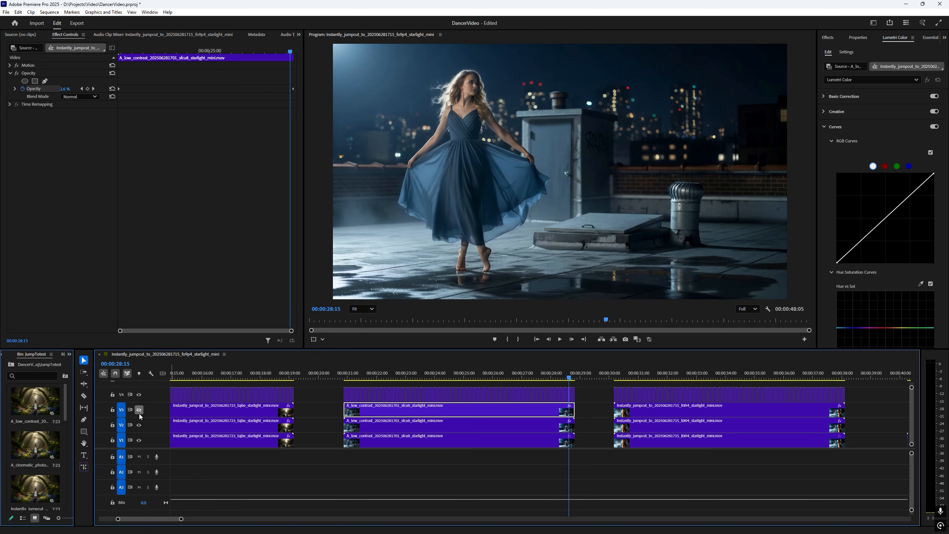
click(139, 410)
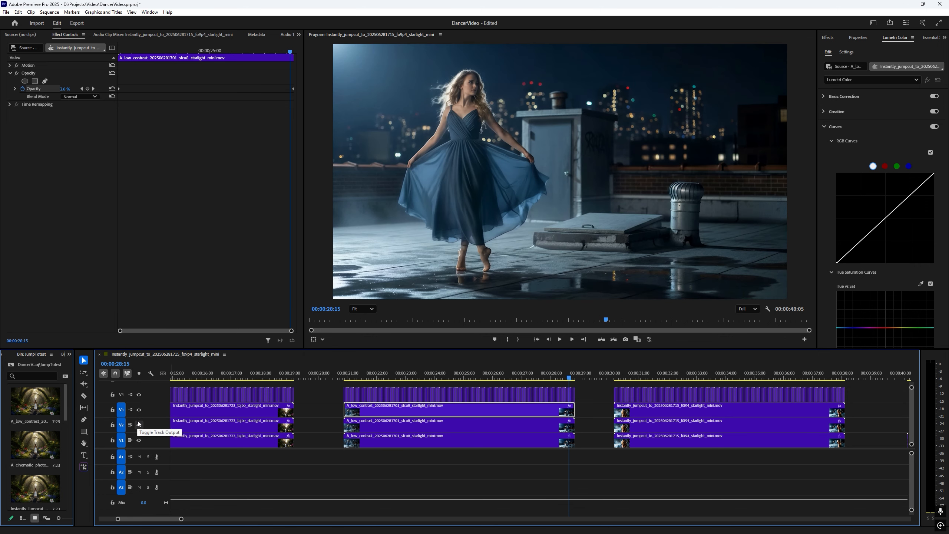
click(139, 395)
click(139, 410)
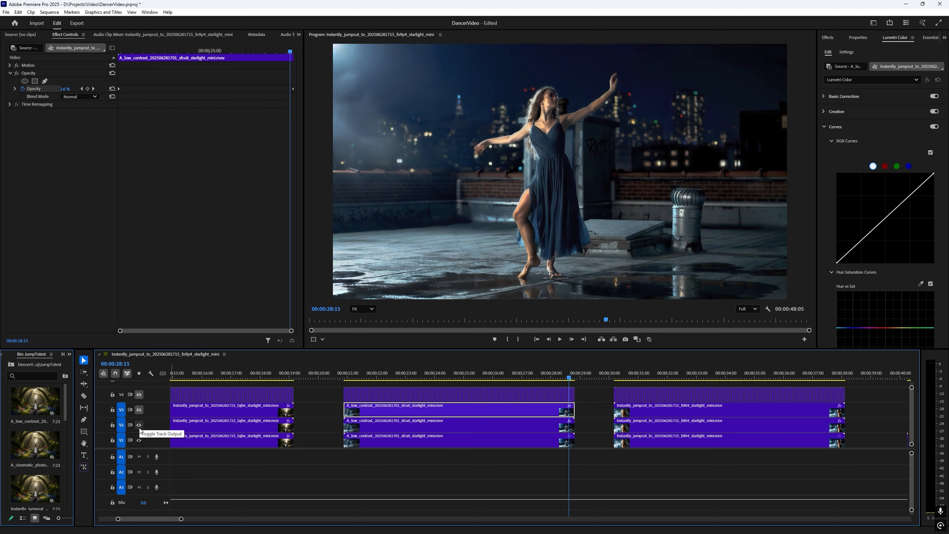
Step: Toggle track V2 repeatedly at 00:00:28:15 to compare the grade, leave it shown, and play the rooftop clip from its start
click(139, 426)
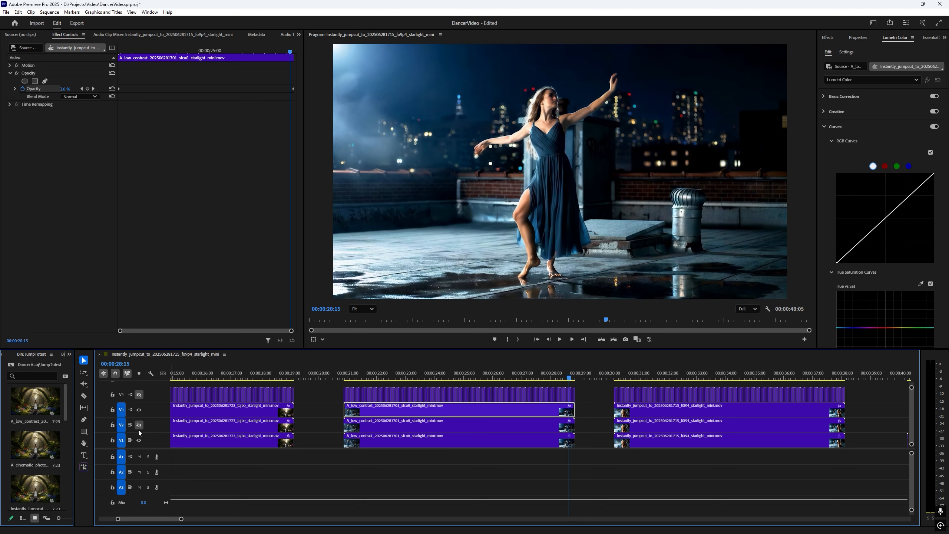
click(139, 426)
click(138, 426)
click(139, 426)
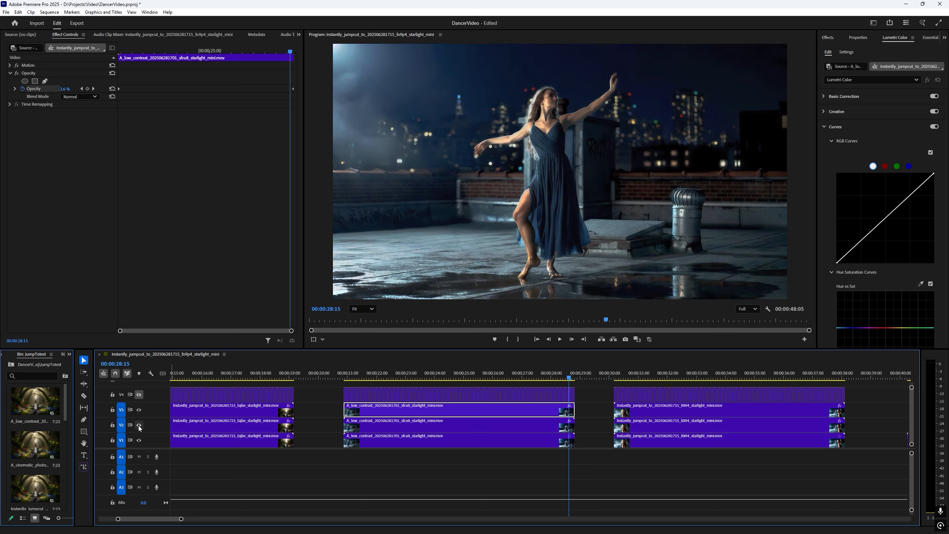
click(138, 426)
click(344, 374)
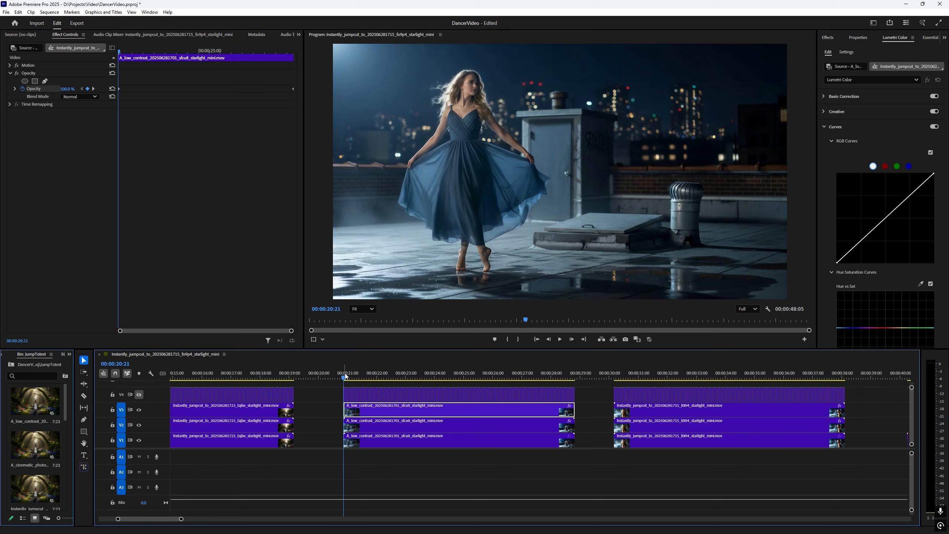
key(space)
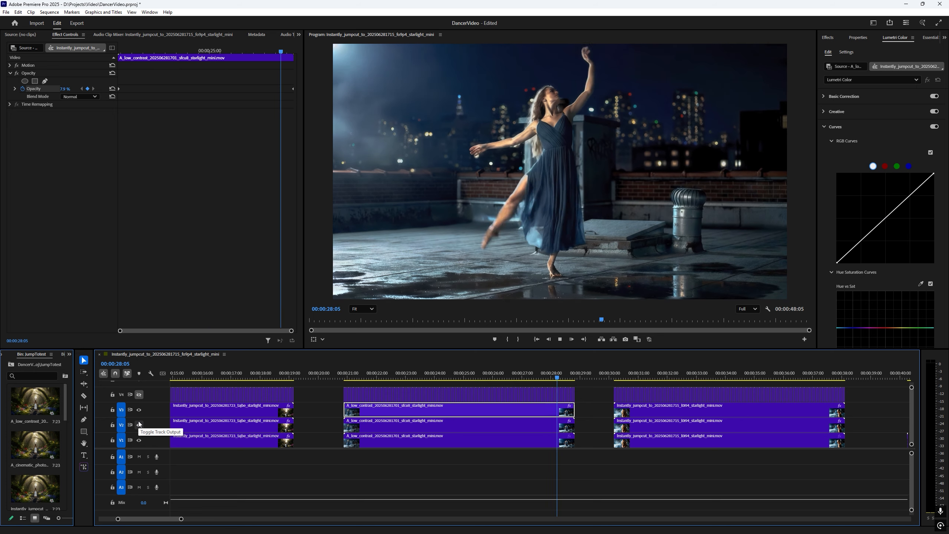
Step: Stop playback, go to the close-up clip's start at 00:00:30:05, show track V4 and scrub its opening frames against the clip
key(space)
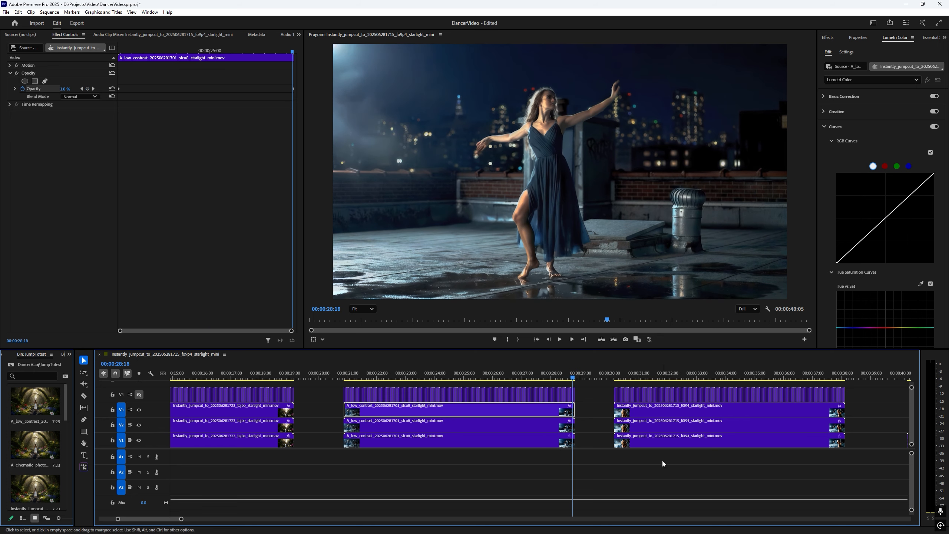
drag(140, 519, 152, 520)
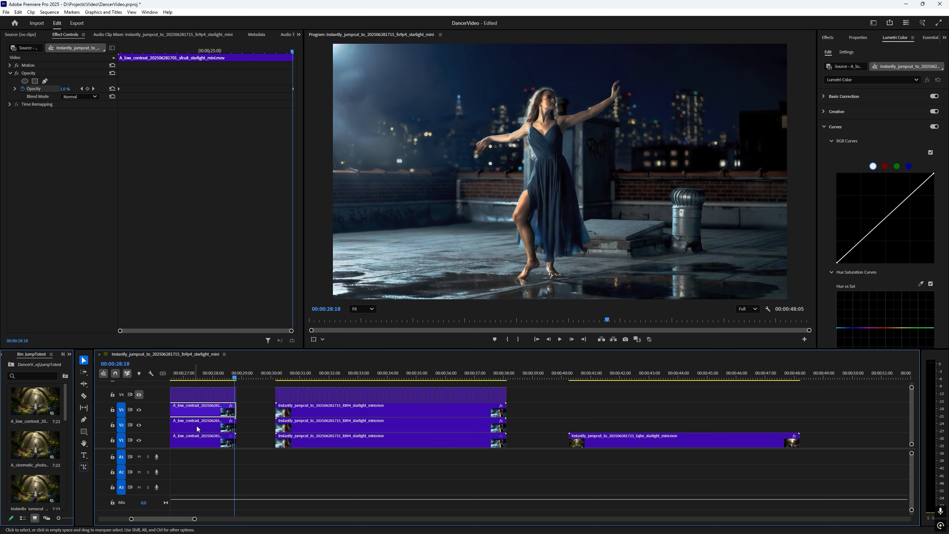
click(278, 375)
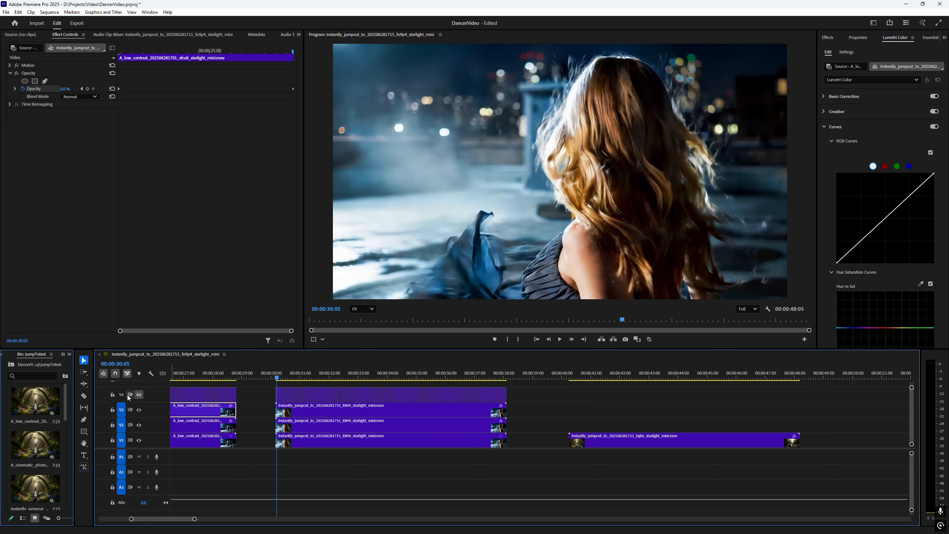
click(139, 395)
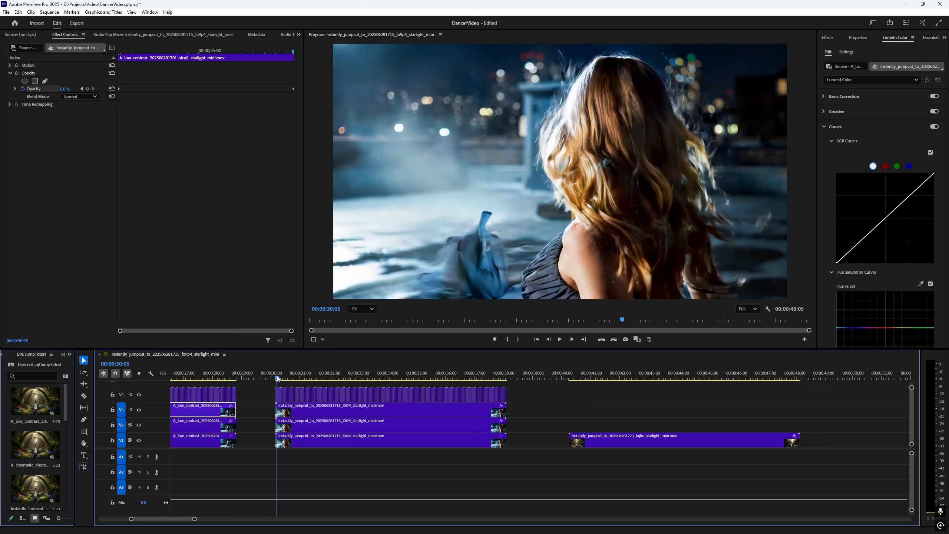
mouse_move(279, 379)
mouse_down()
mouse_move(509, 386)
mouse_move(295, 385)
mouse_up()
mouse_move(276, 380)
mouse_down()
mouse_move(364, 383)
mouse_move(279, 380)
mouse_up()
Step: Hide tracks V2 and V3, then compare the ungraded close-up's ending frame near 00:00:38:02 with the V4 reference by toggling V4
click(139, 410)
click(139, 425)
click(506, 379)
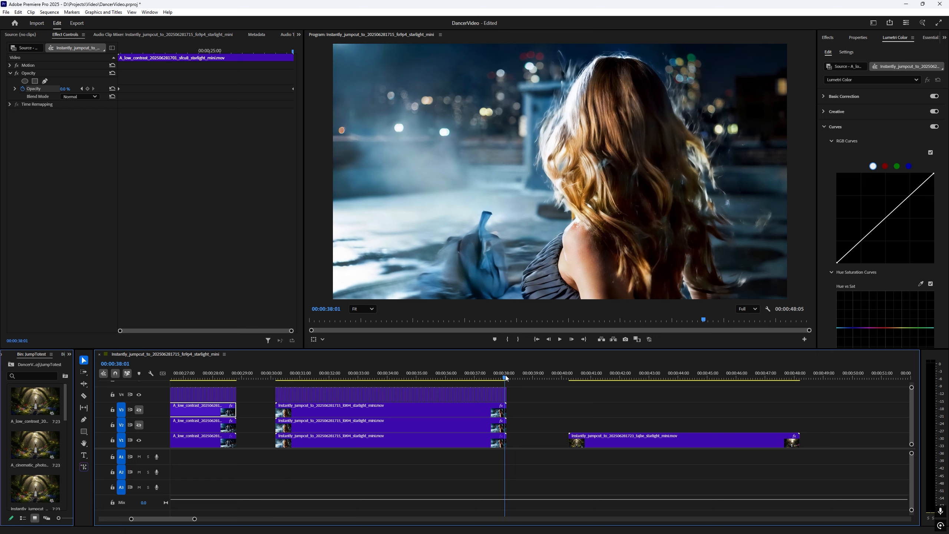
click(138, 394)
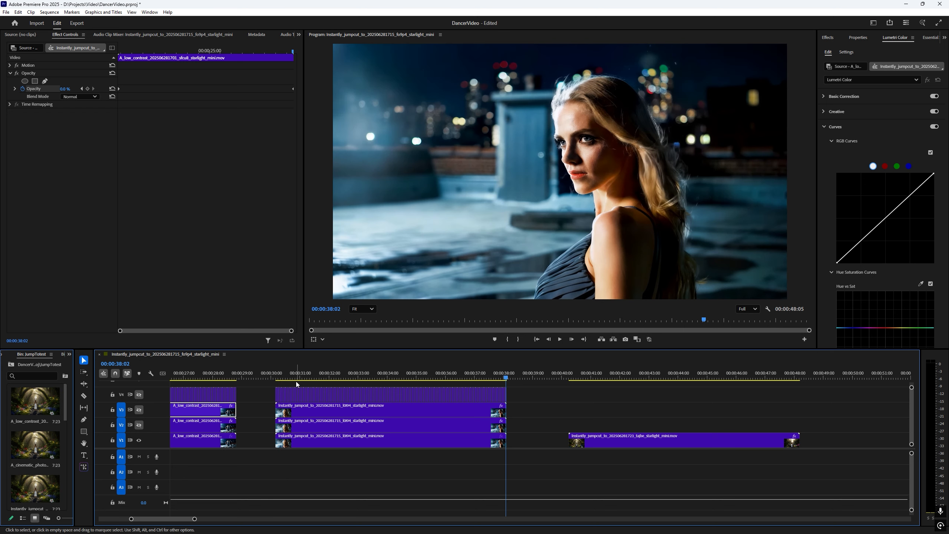
click(139, 394)
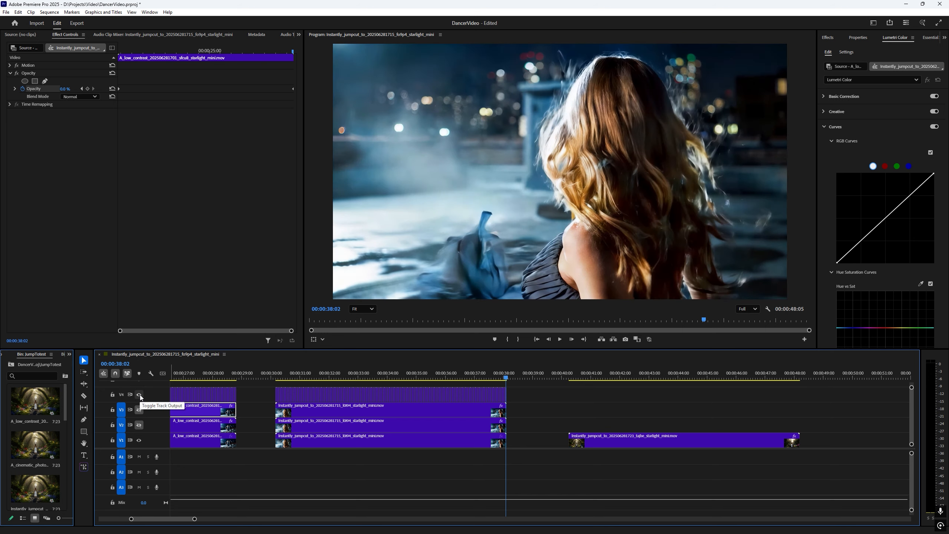
click(139, 395)
click(140, 395)
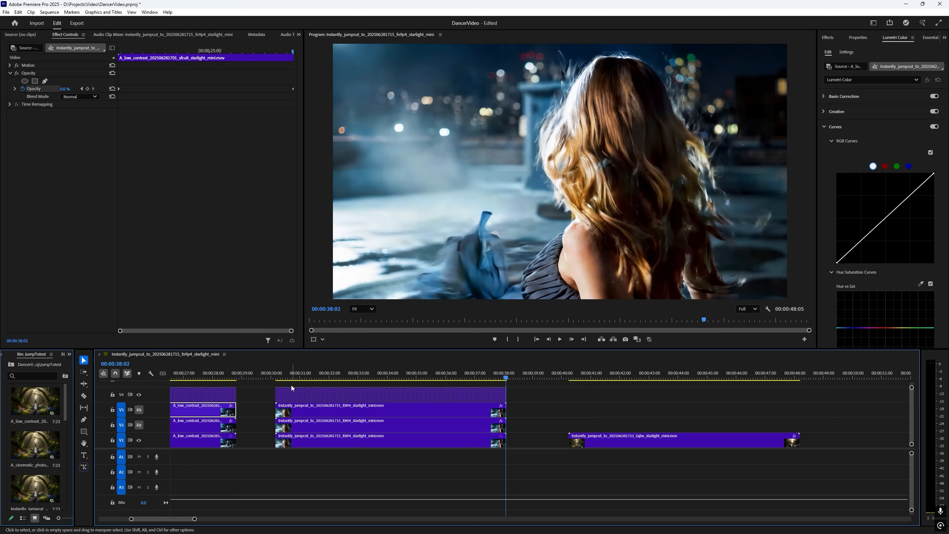
Step: Return to the close-up clip's opening at 00:00:30:07 and hide track V4 to view its starting colors
key(Up)
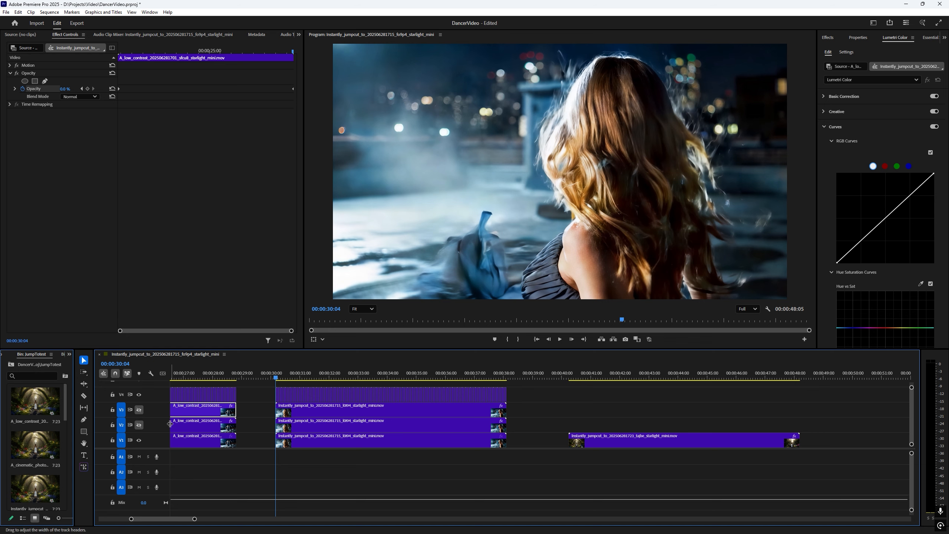
mouse_move(278, 379)
mouse_down()
mouse_move(492, 377)
mouse_move(279, 380)
mouse_up()
click(140, 394)
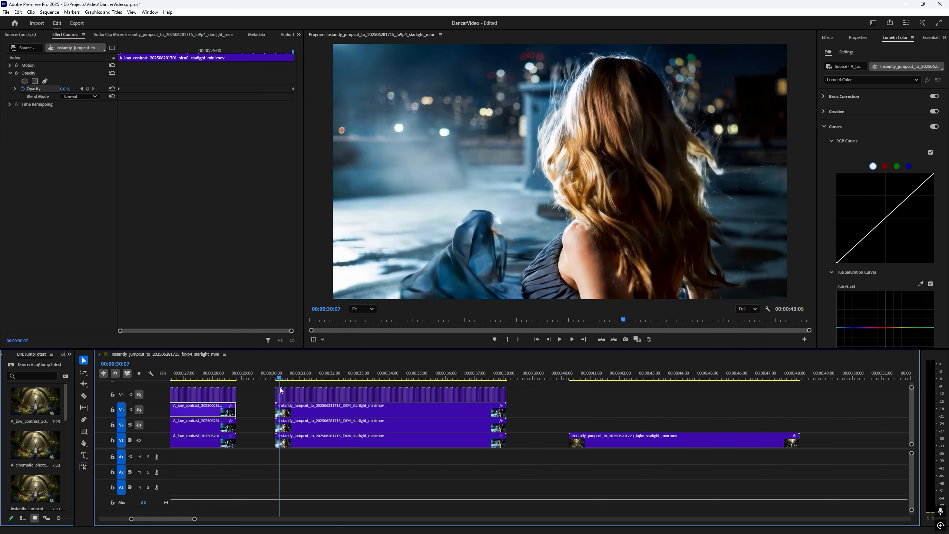
Step: On the V2 close-up clip, set the Lumetri Contrast keyframe at 00:00:37:22 to -150
click(308, 427)
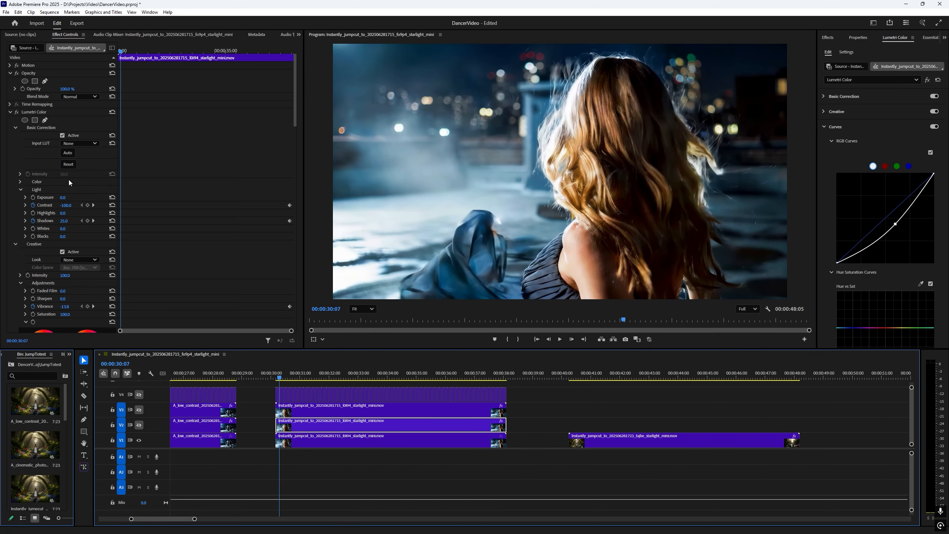
scroll(26, 189, down, 3)
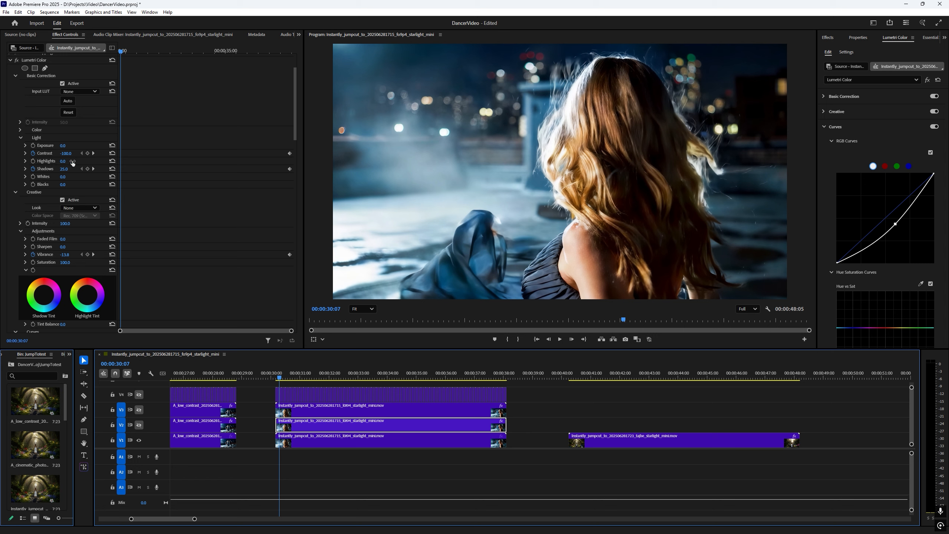
click(93, 154)
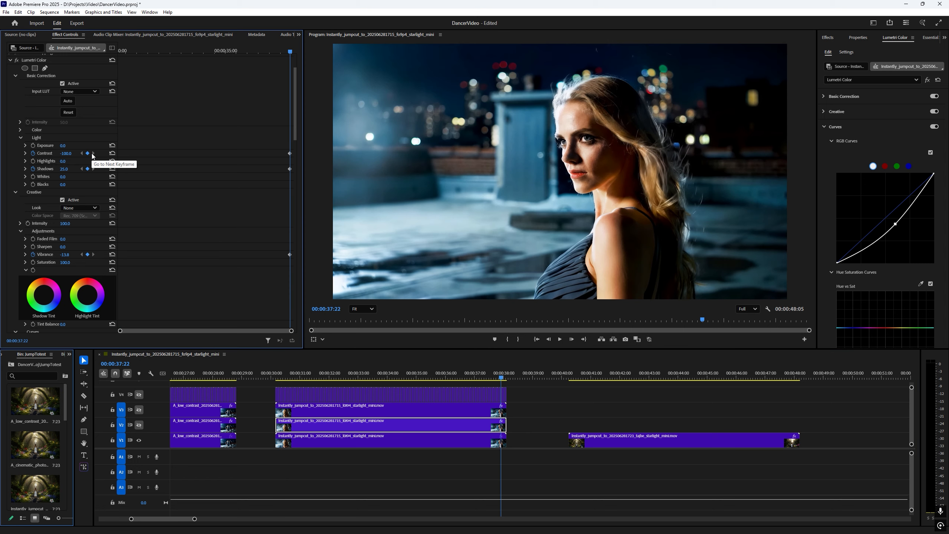
click(70, 152)
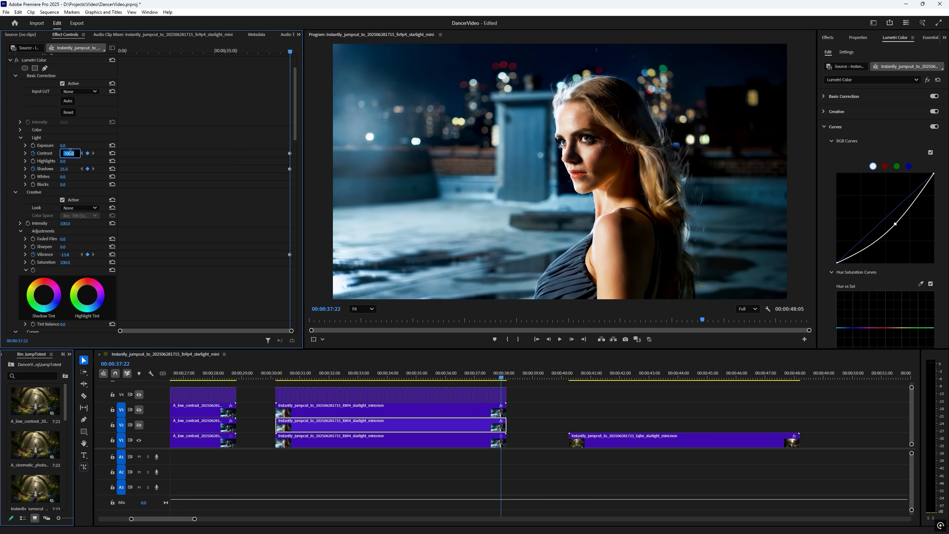
key(Return)
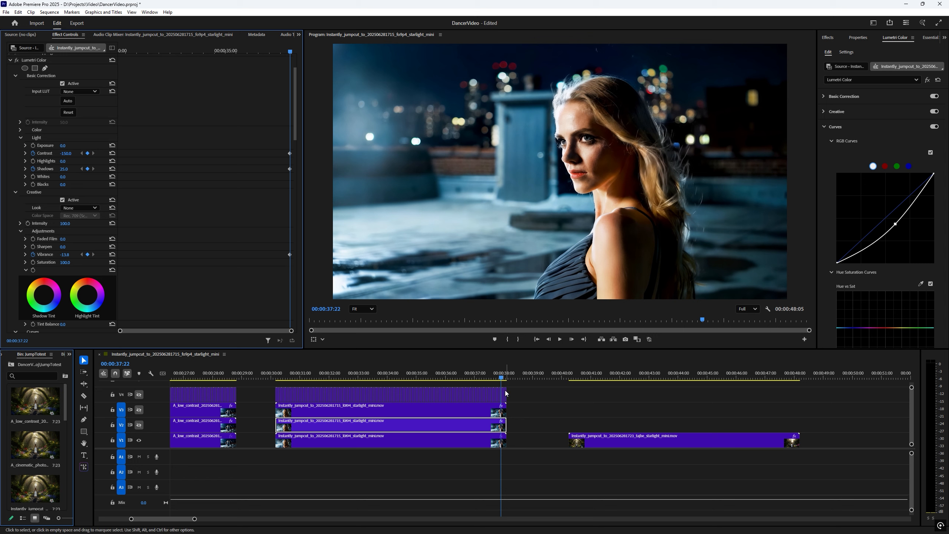
Step: Show track V2, reveal its clip's RGB curve in the effect settings, and compare 00:00:37:23 with the V4 reference
click(139, 425)
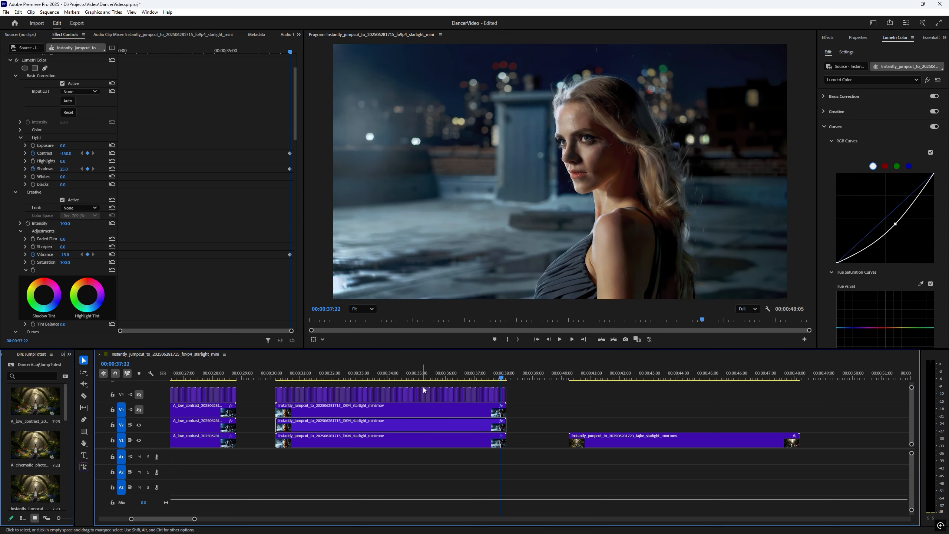
drag(502, 376, 499, 374)
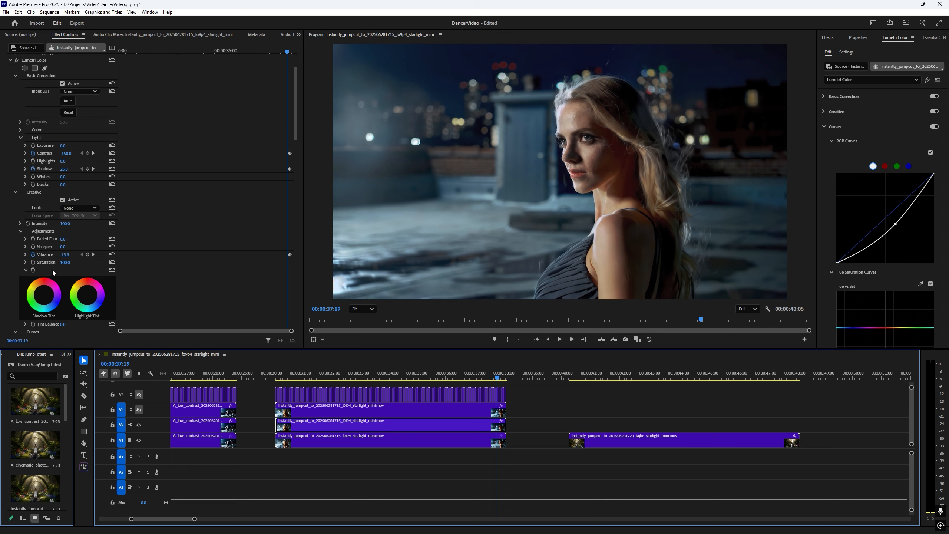
click(26, 269)
scroll(45, 262, down, 5)
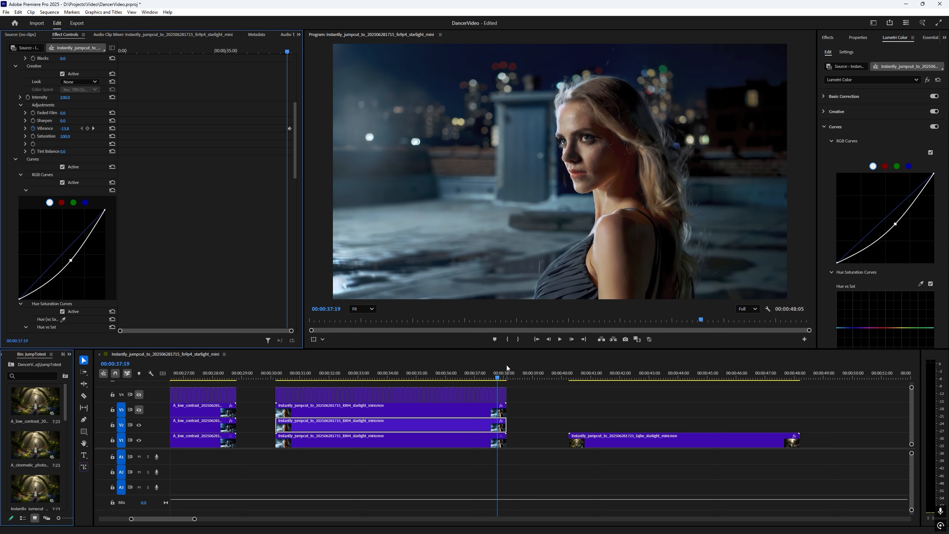
drag(499, 377, 502, 377)
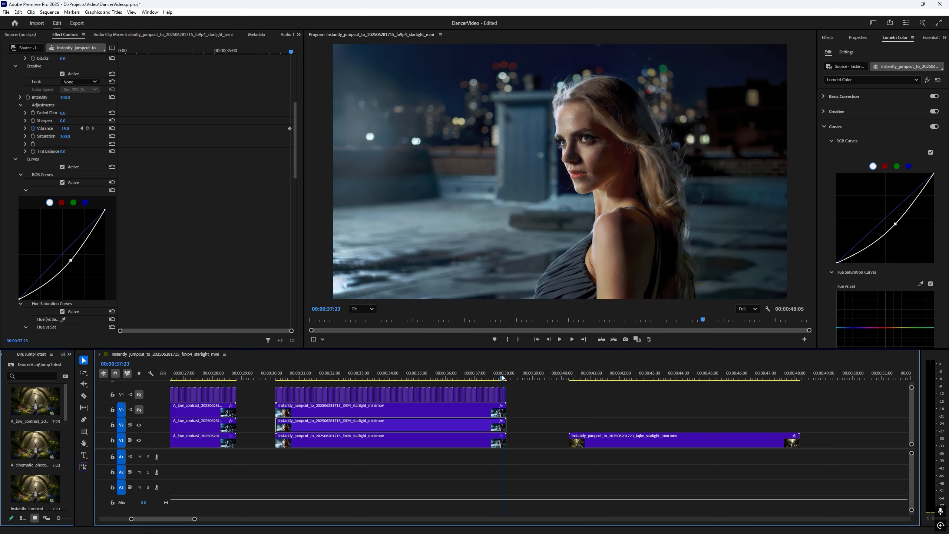
click(140, 395)
click(140, 395)
click(139, 395)
Step: Lift the midpoint of the V2 clip's RGB curve slightly, toggling track V4 to check the match at 00:00:37:23
drag(72, 261, 66, 259)
drag(67, 259, 68, 256)
click(139, 395)
click(139, 396)
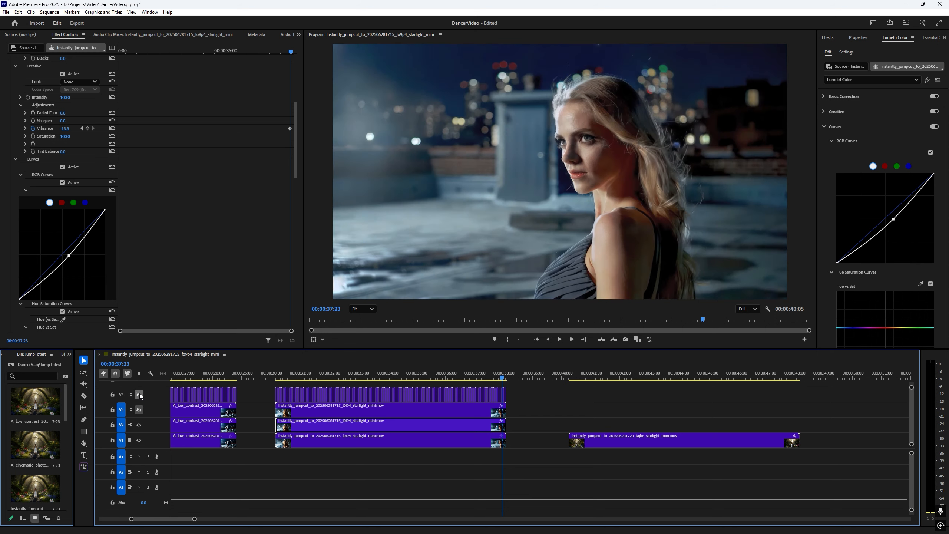
drag(68, 256, 73, 258)
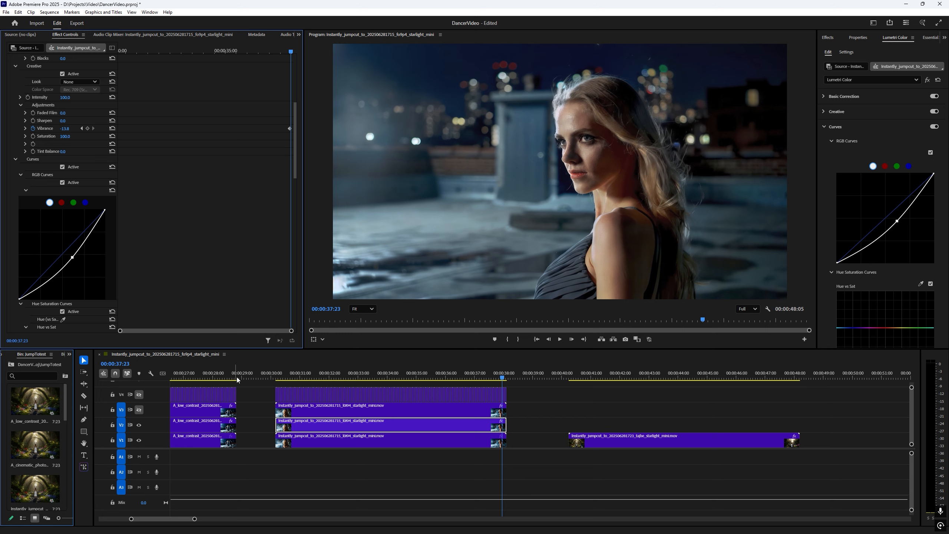
click(140, 393)
click(140, 393)
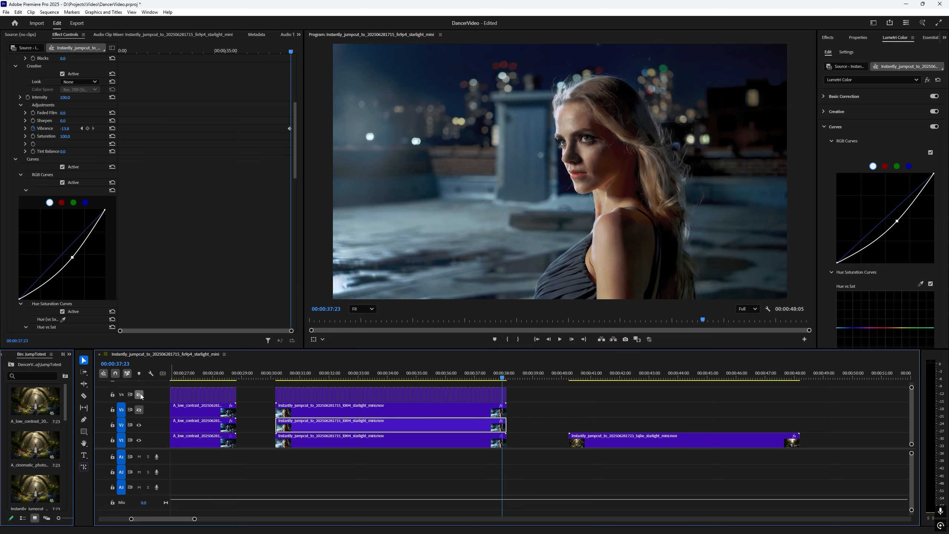
drag(72, 258, 73, 258)
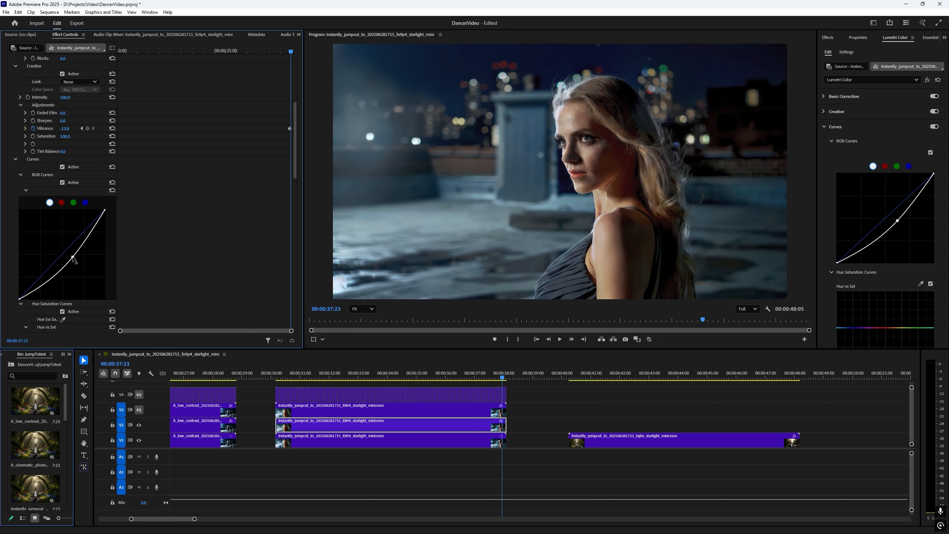
Step: Set the V2 clip's Lumetri Vibrance to 4.2 at 00:00:37:23 and its Exposure to 1.2
scroll(22, 145, up, 2)
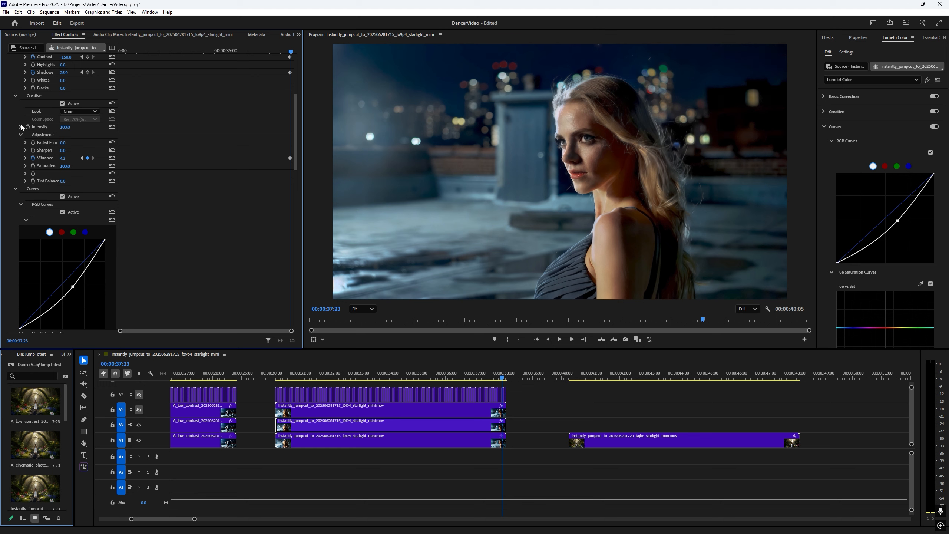
scroll(20, 127, up, 5)
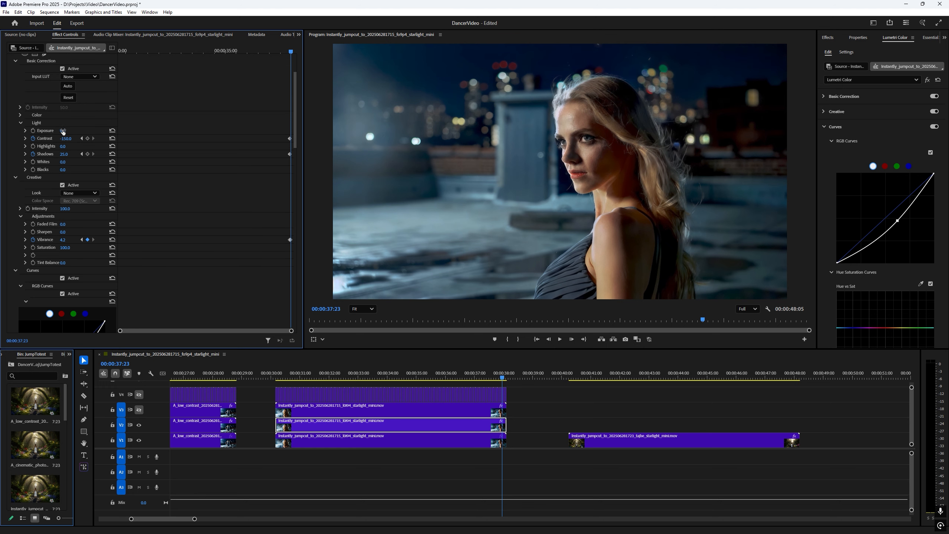
drag(62, 131, 74, 132)
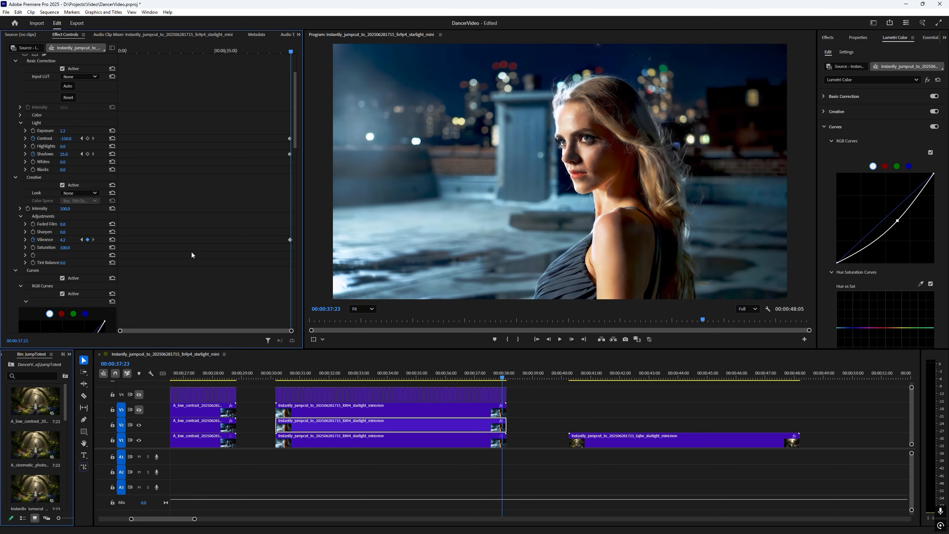
Step: Toggle track V4 repeatedly to compare the brightened V2 frame with the reference, leaving V4 hidden
click(139, 395)
click(139, 394)
click(139, 394)
click(139, 394)
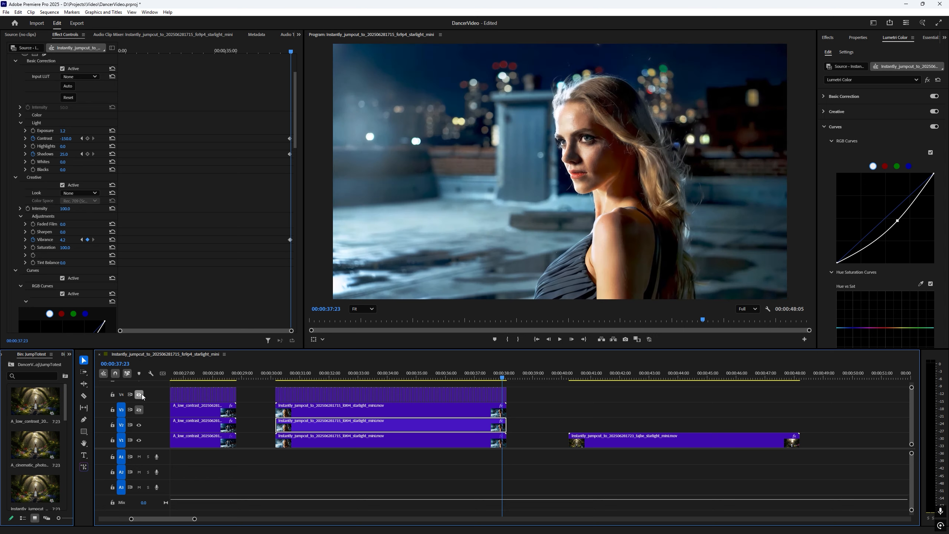
click(139, 395)
click(139, 395)
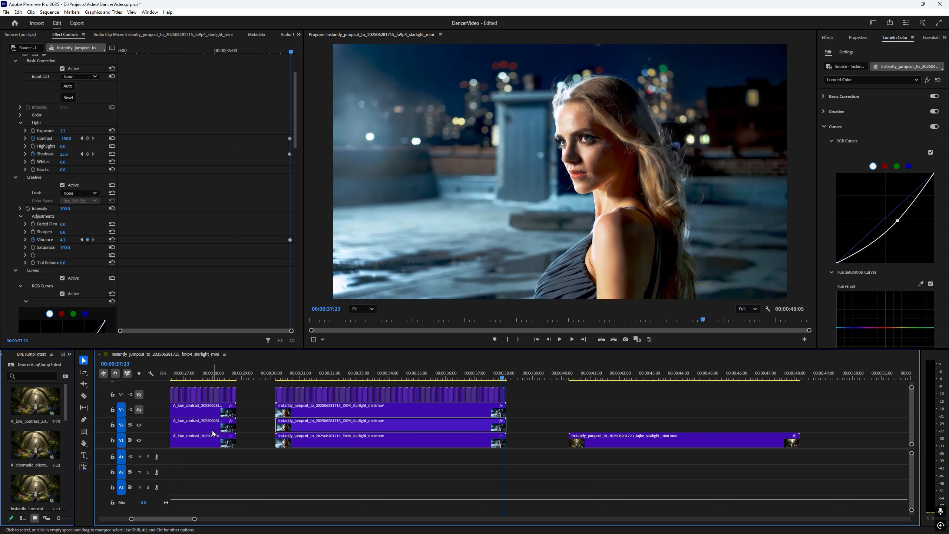
Step: Toggle track V2 at 00:00:37:23 to compare the grade with the ungraded V1 clip, leaving V2 shown
click(139, 426)
click(140, 426)
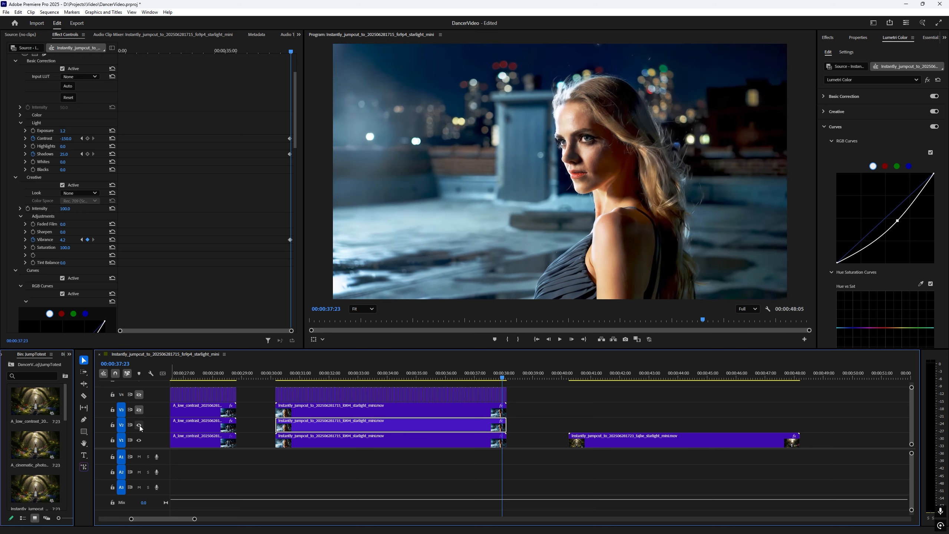
click(139, 426)
click(505, 440)
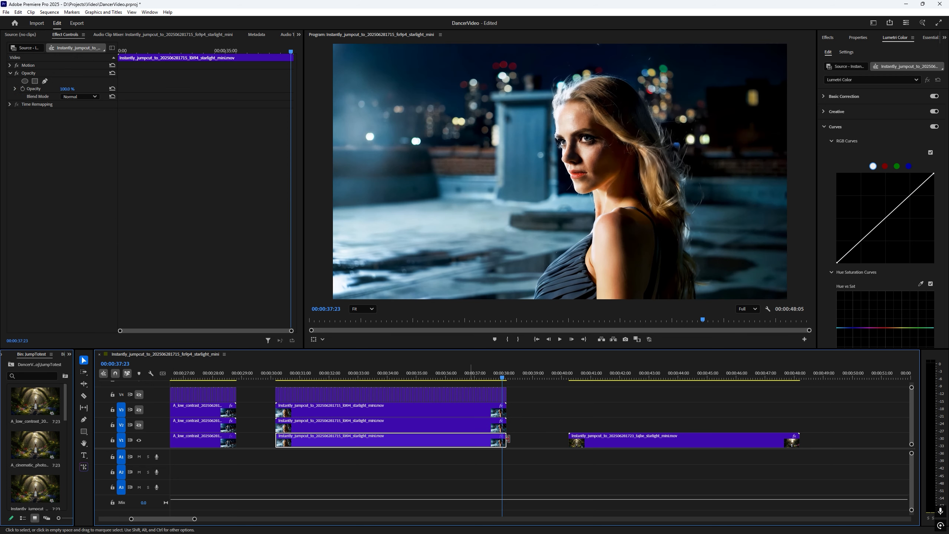
click(139, 425)
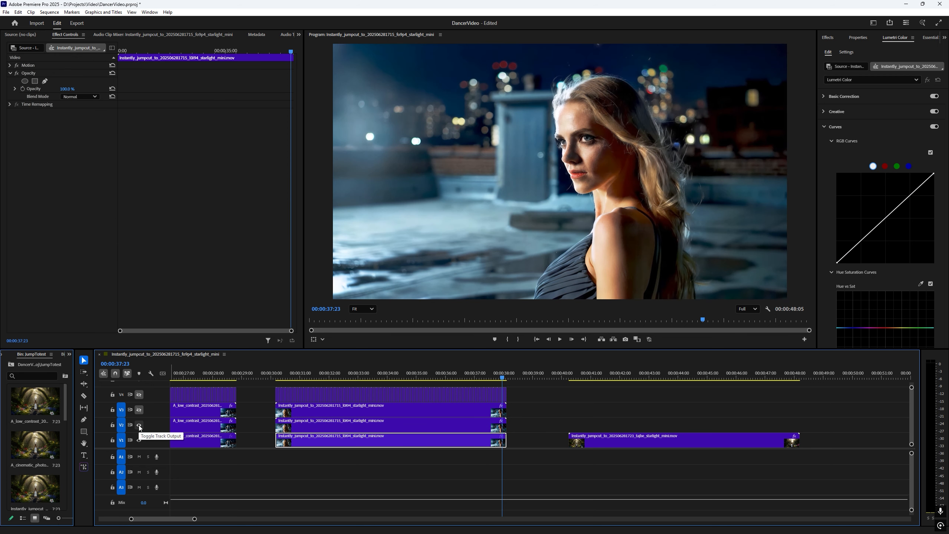
click(139, 425)
click(139, 425)
Step: Check the graded close-up's ending against the starting reference by toggling track V4, leaving V4 shown
click(140, 396)
click(141, 397)
click(141, 397)
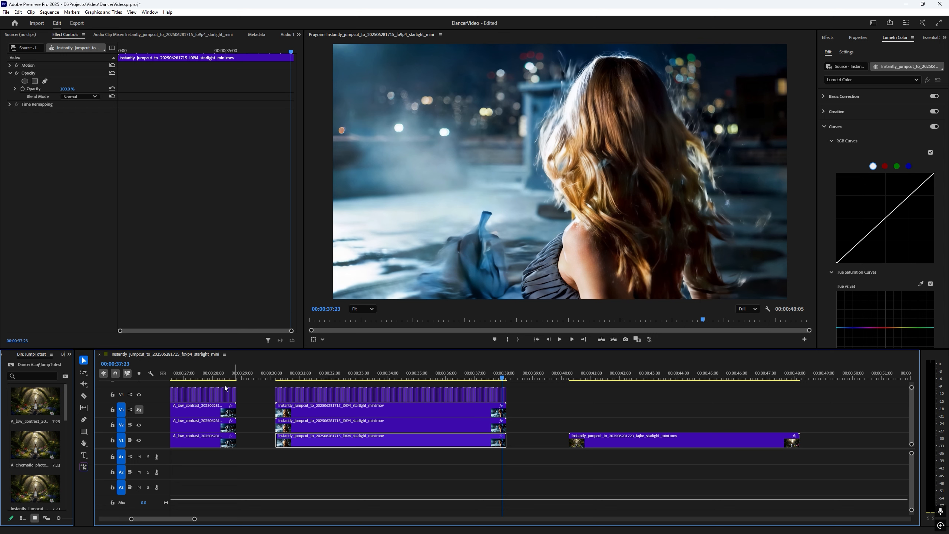
click(138, 397)
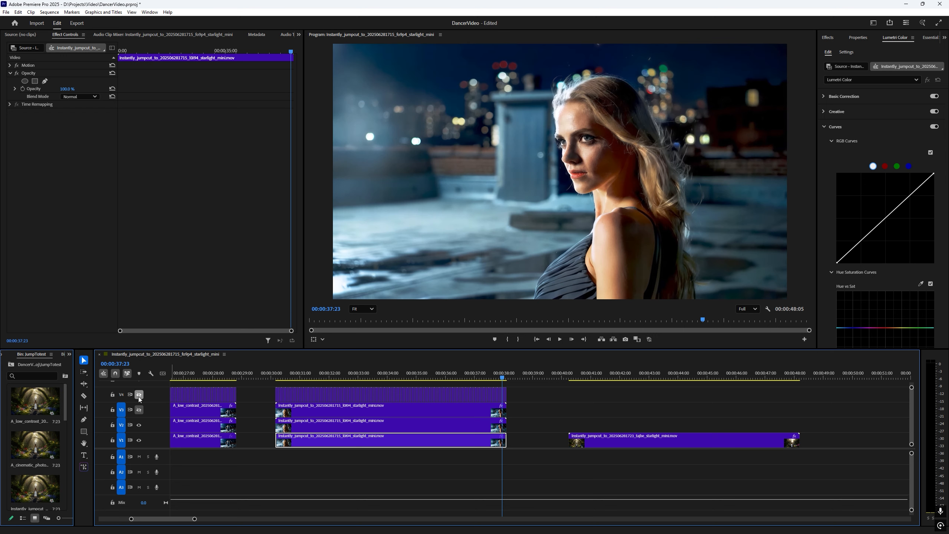
click(138, 396)
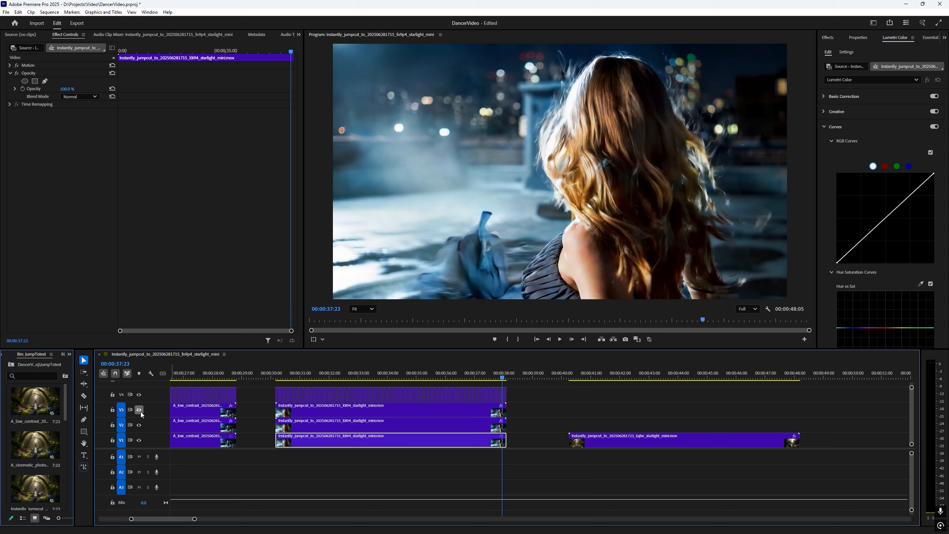
Step: Inspect the V3 close-up clip's opacity keyframes near the clip's start at 00:00:30:05
drag(372, 375, 290, 375)
click(322, 412)
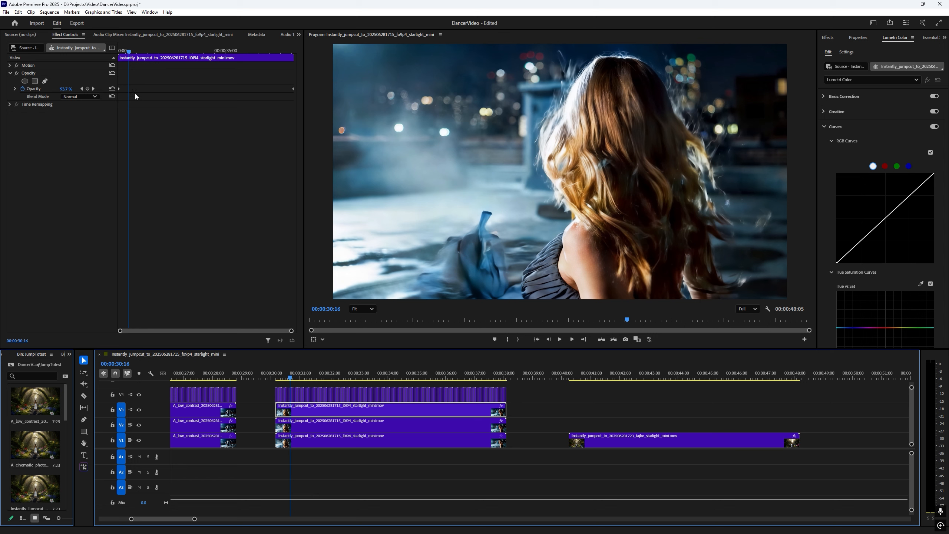
mouse_move(289, 379)
mouse_down()
mouse_move(275, 377)
mouse_move(505, 379)
mouse_move(276, 373)
mouse_up()
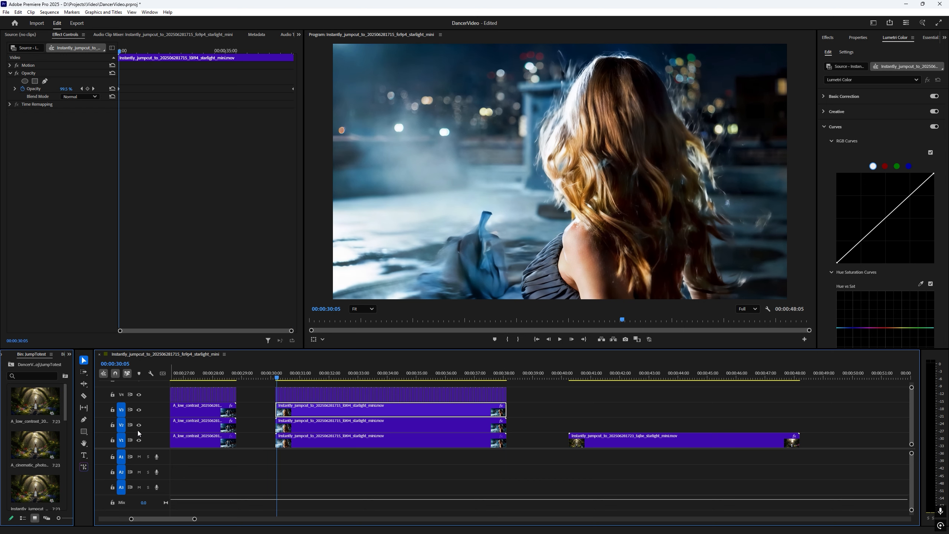
Step: Review the V2 clip's Lumetri Color settings and its Contrast, Shadows and Vibrance keyframes
click(338, 429)
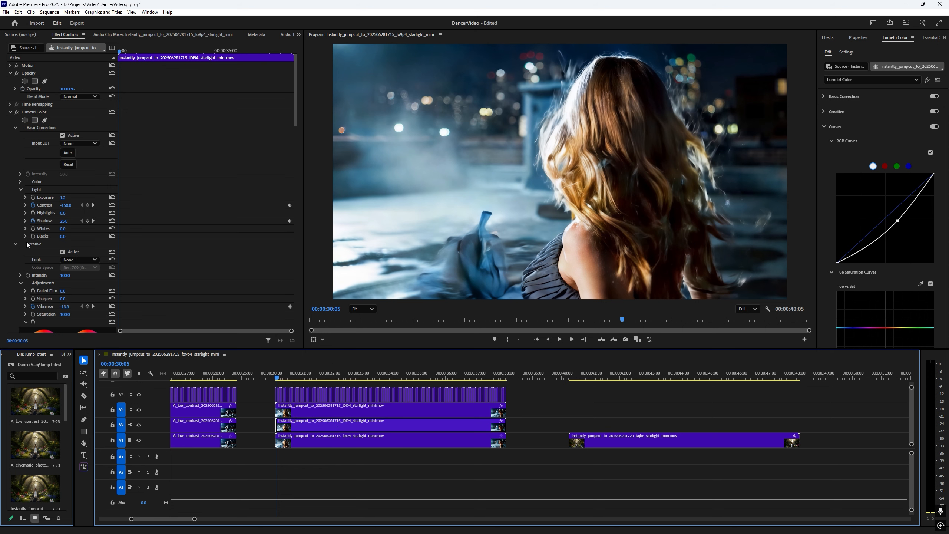
scroll(12, 178, down, 5)
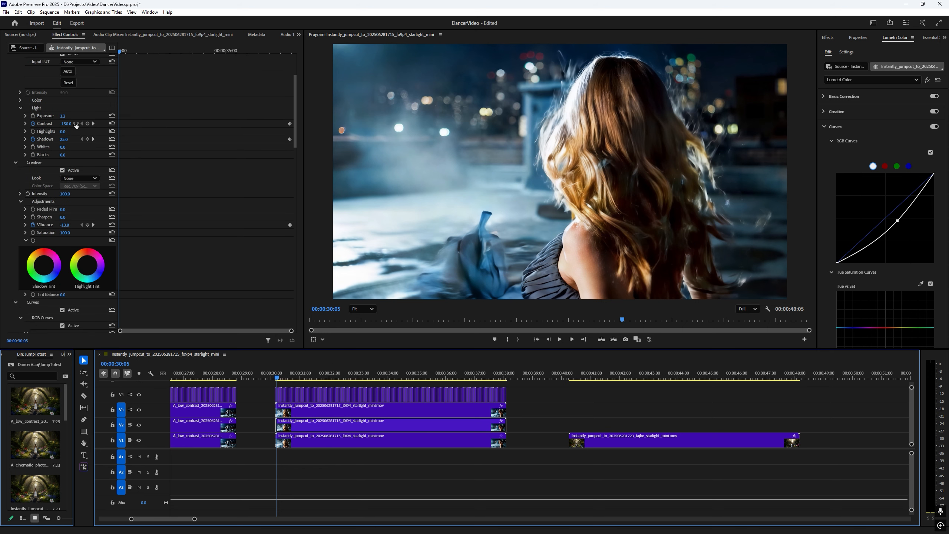
scroll(50, 205, down, 4)
scroll(46, 208, down, 2)
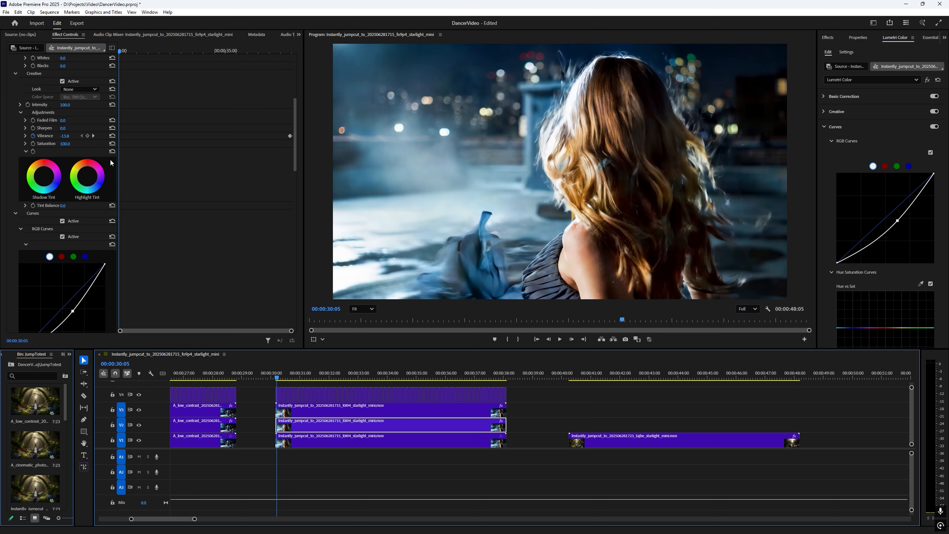
scroll(8, 214, down, 2)
scroll(8, 225, up, 9)
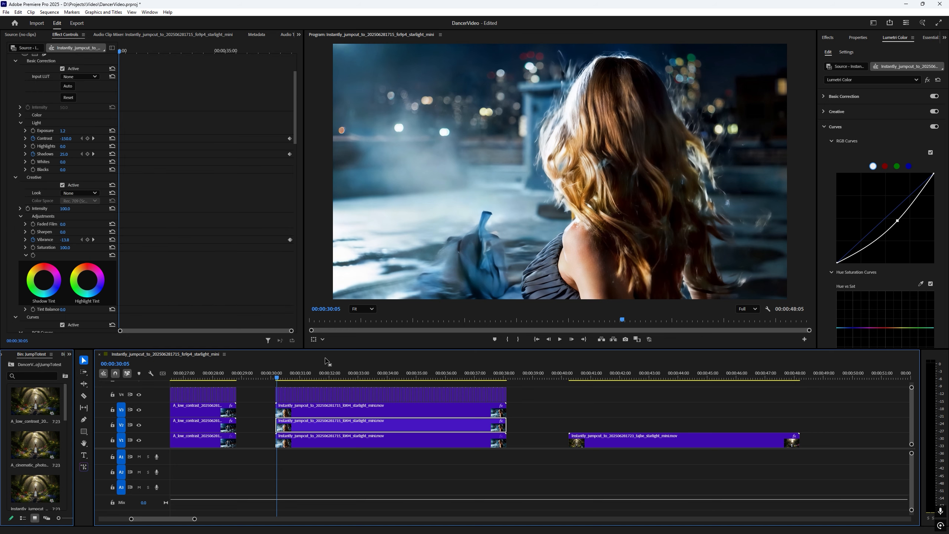
Step: Hide track V4 and play the layered close-up clip from its start to about 00:00:37:18
mouse_move(290, 378)
mouse_down()
mouse_move(276, 378)
mouse_move(304, 378)
mouse_move(275, 377)
mouse_up()
click(140, 395)
key(space)
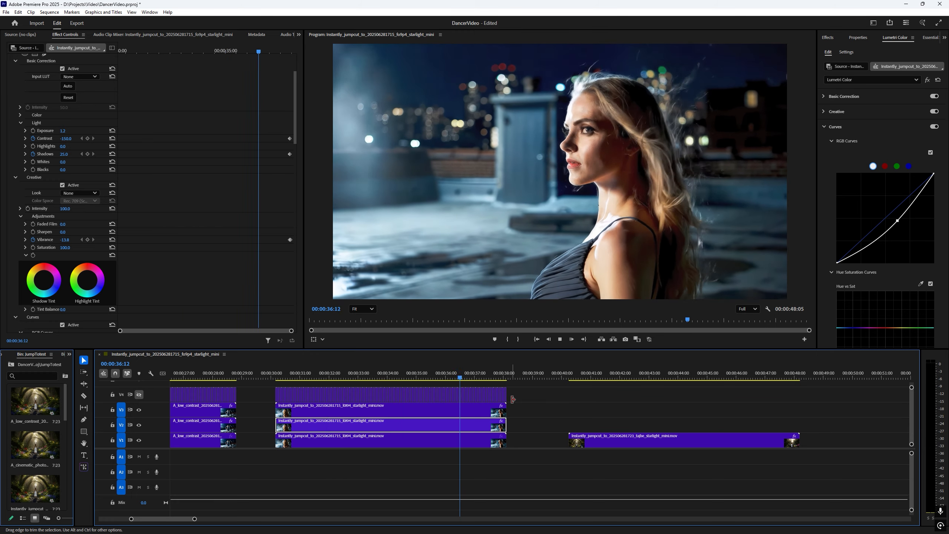
key(space)
key(space)
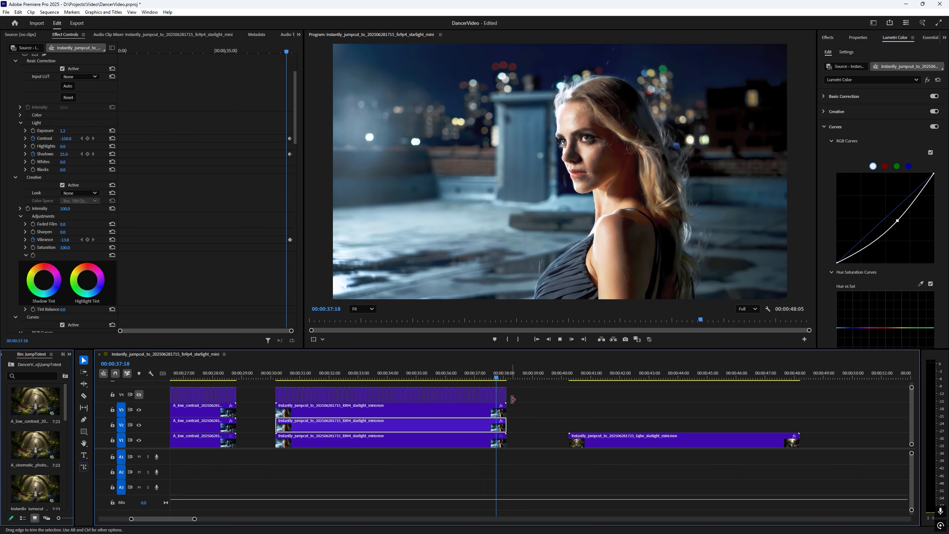
key(space)
Step: Toggle track V2 at about 00:00:37:18 to check how its grade affects the blended frame, leaving V2 shown
click(501, 376)
drag(500, 374, 497, 374)
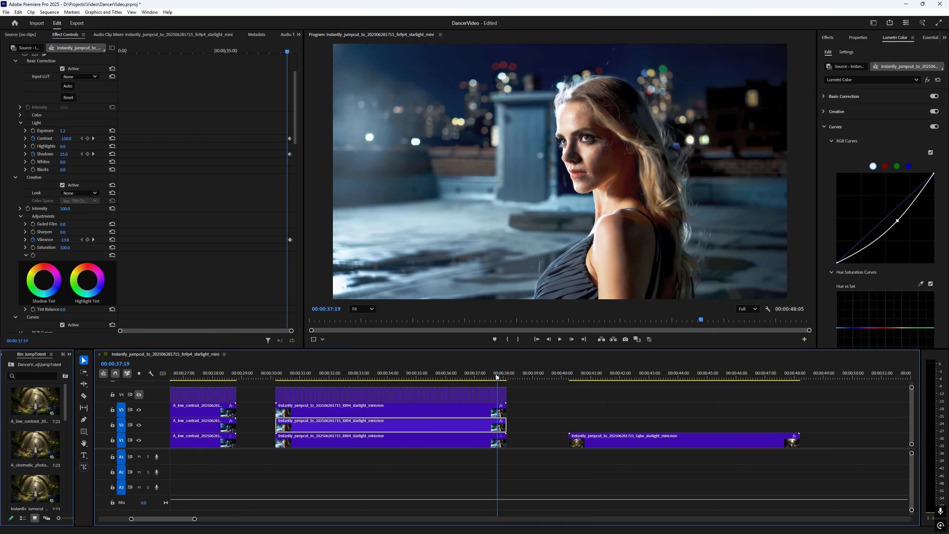
click(138, 426)
click(138, 426)
click(138, 425)
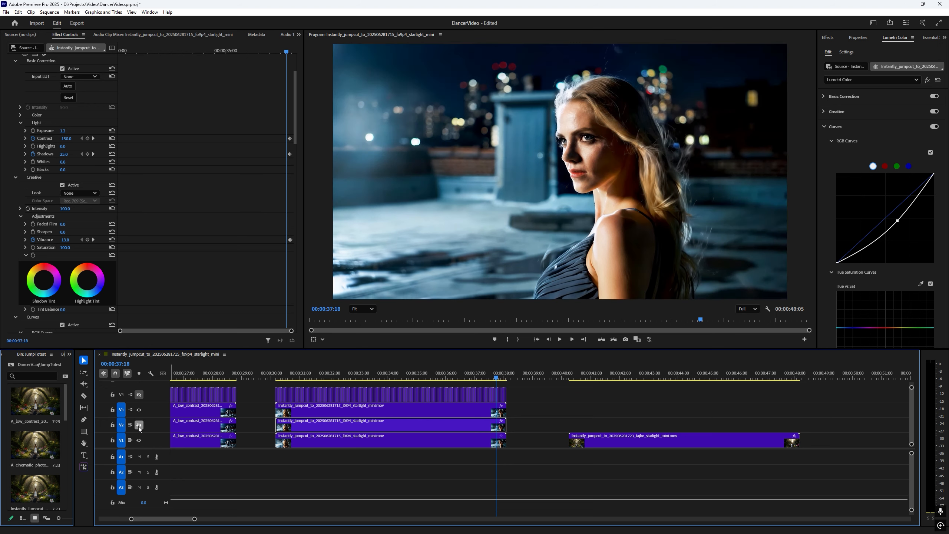
click(139, 426)
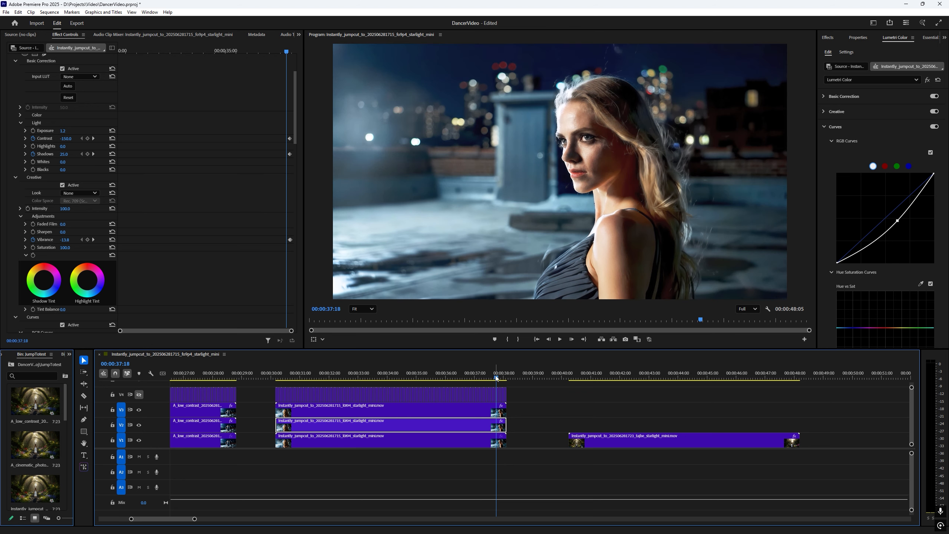
Step: Play the close-up clip twice from its start to review the gradual fade between layers V3 and V2
drag(496, 376, 281, 380)
key(space)
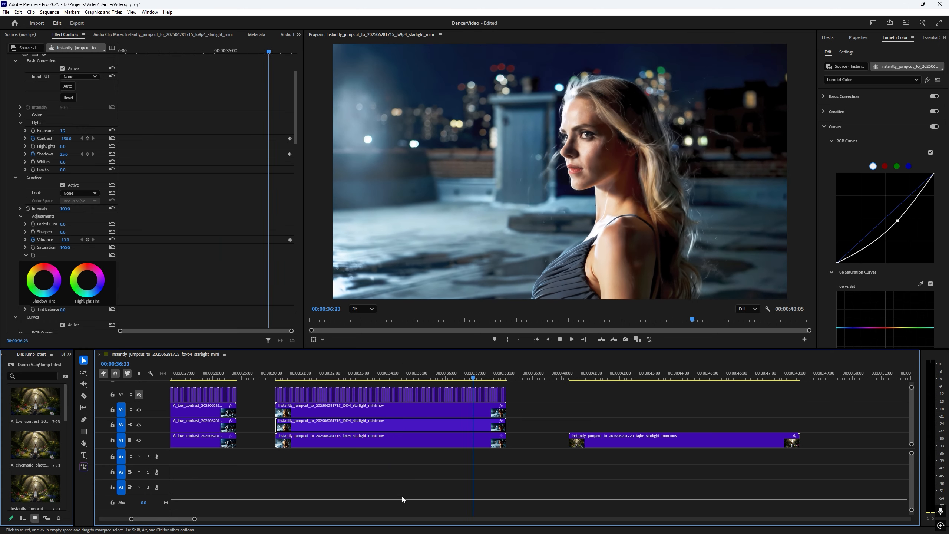
key(space)
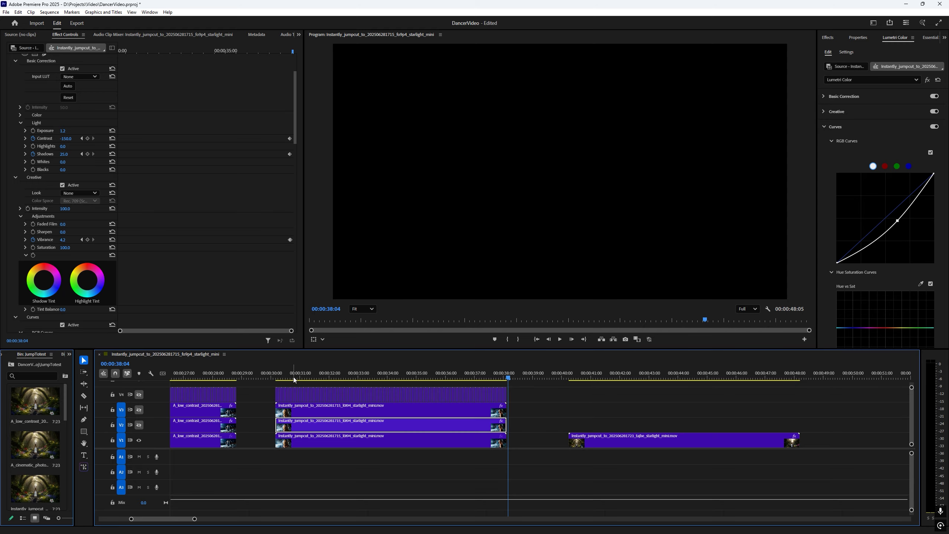
drag(293, 378, 277, 380)
key(space)
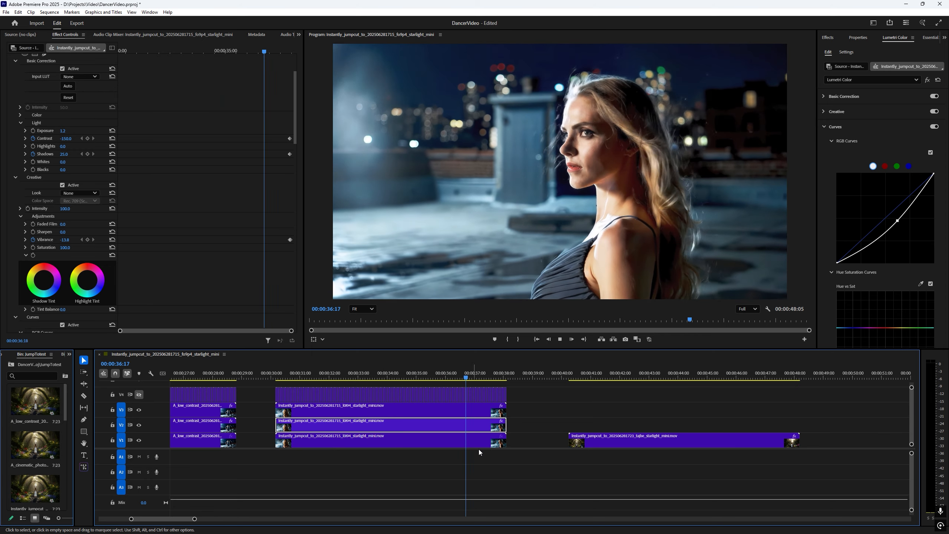
key(space)
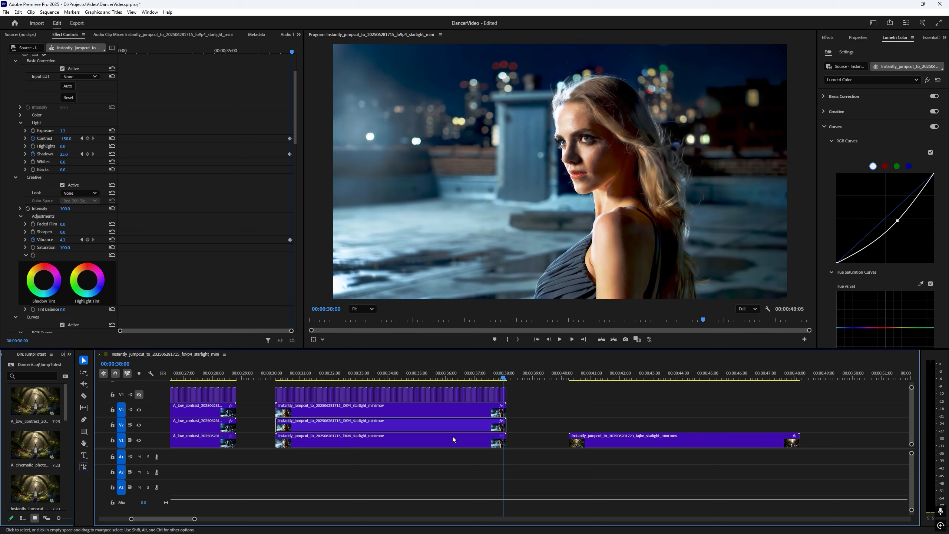
Step: Replay the blended close-up from 00:00:30:04 and park the playhead at 00:00:37:23
click(281, 378)
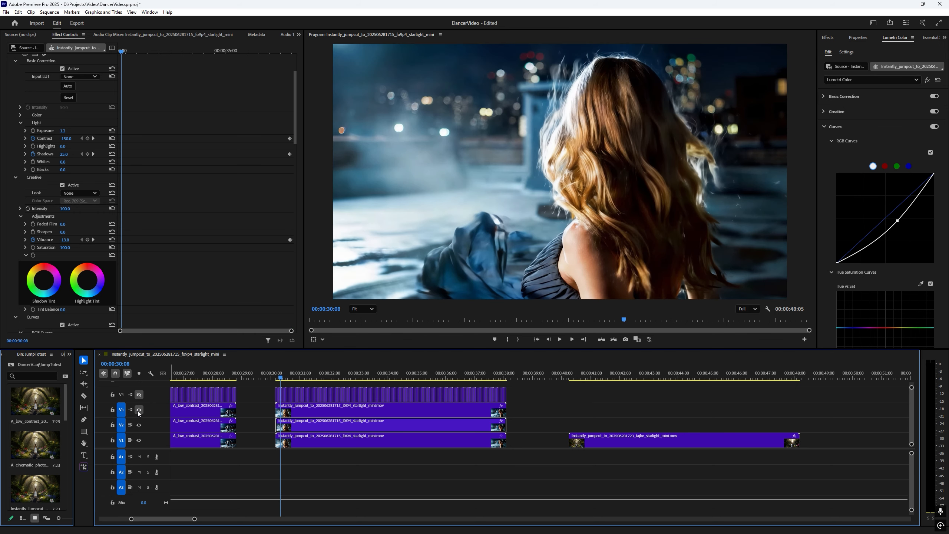
click(277, 378)
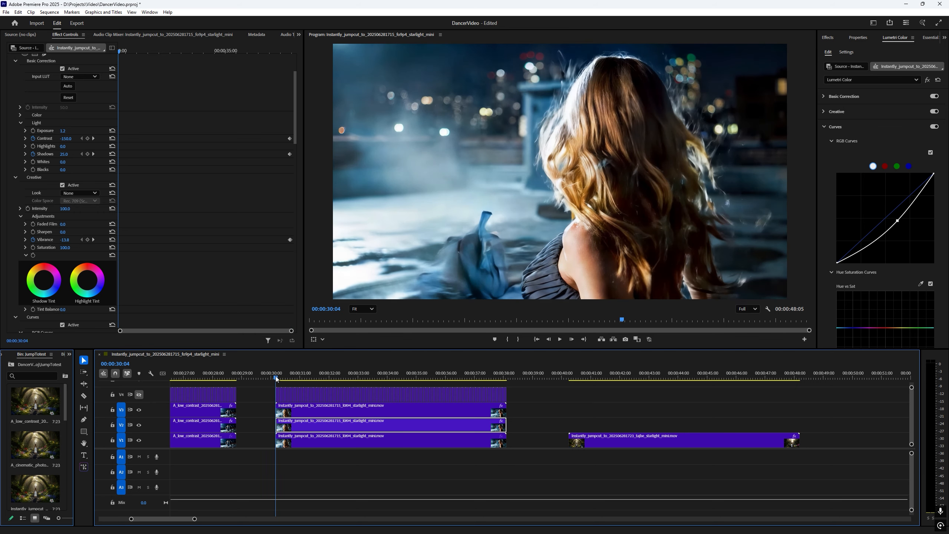
key(space)
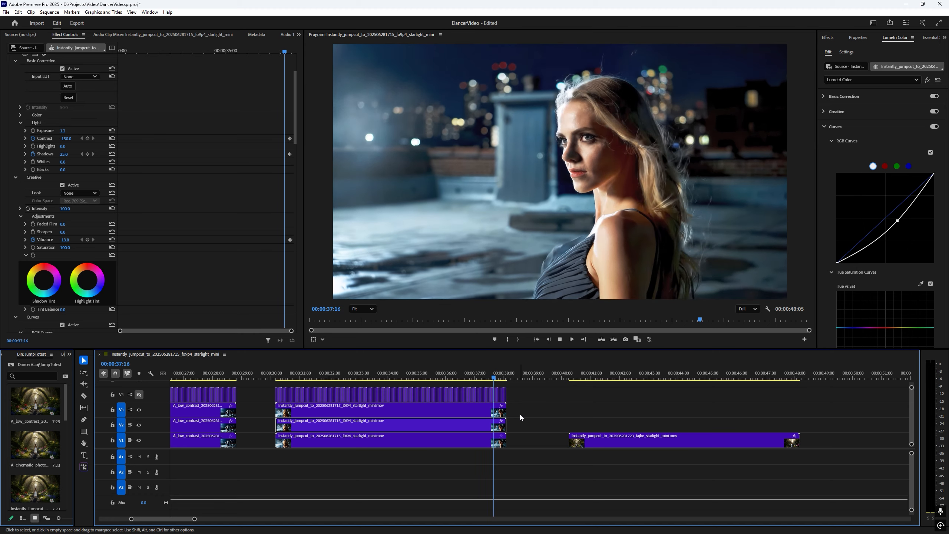
key(space)
key(Up)
key(Up)
key(space)
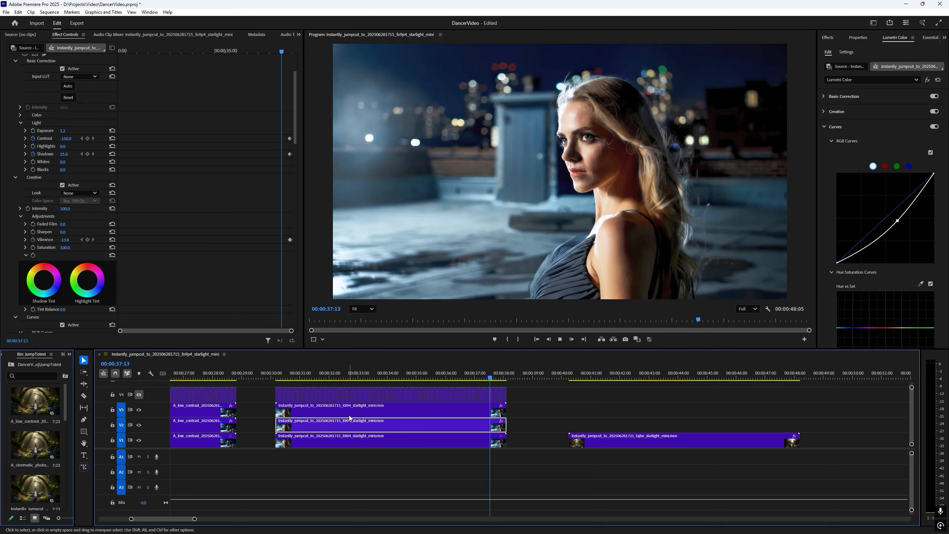
key(space)
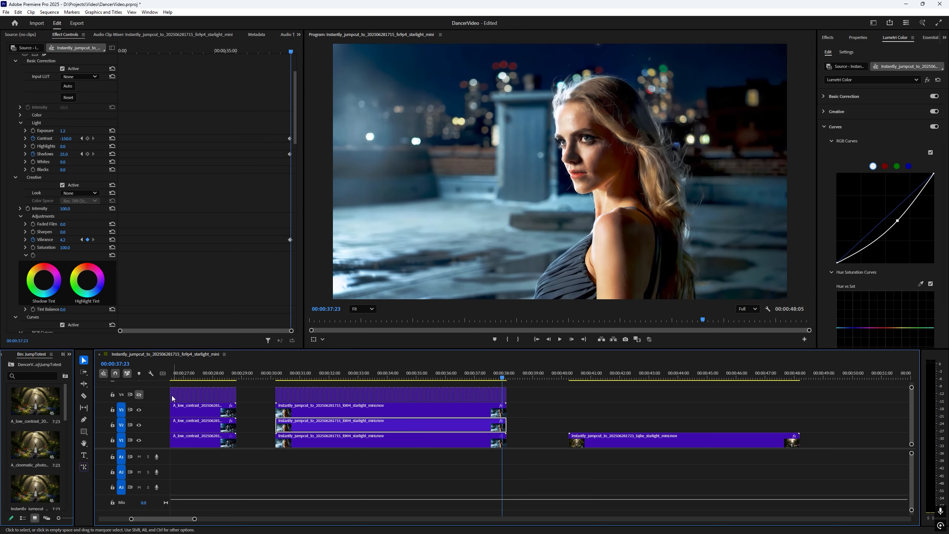
Step: Toggle track V4 at 00:00:37:23 to compare the ending with the reference, leave V4 hidden, and replay the clip from its start
click(139, 395)
click(139, 395)
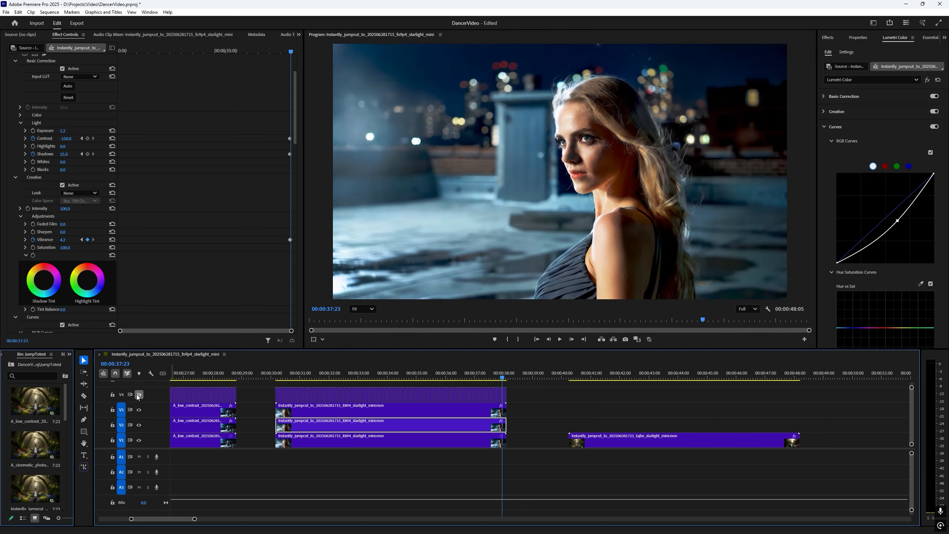
click(138, 395)
click(139, 395)
click(138, 395)
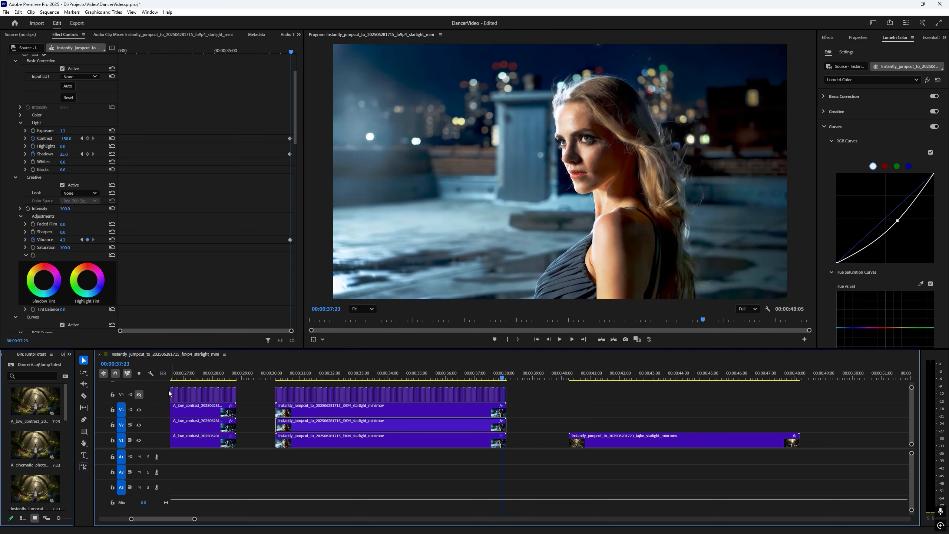
click(276, 378)
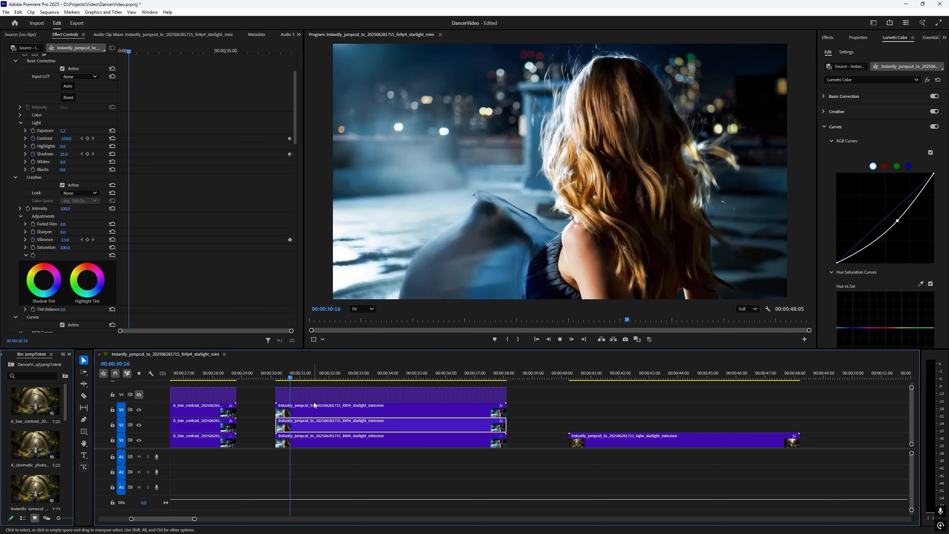